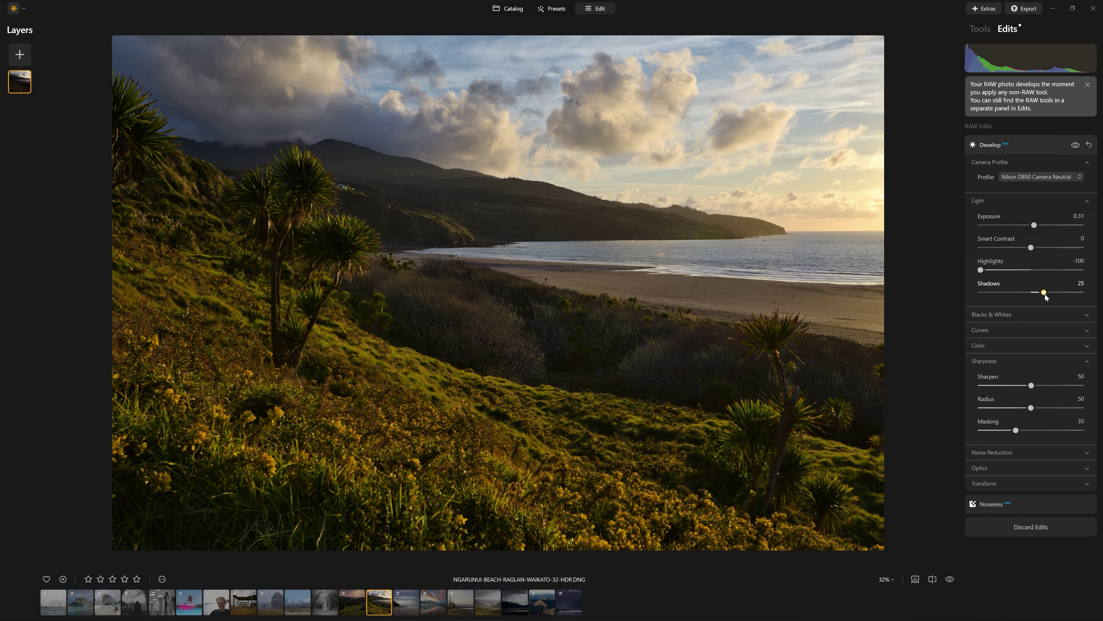
Step: Set Shadows to 30 and lift the Blacks in the photo's RAW development
mouse_move(1045, 297)
left_mouse_down()
mouse_move(1069, 300)
mouse_move(1046, 297)
left_mouse_up()
left_click(1002, 332)
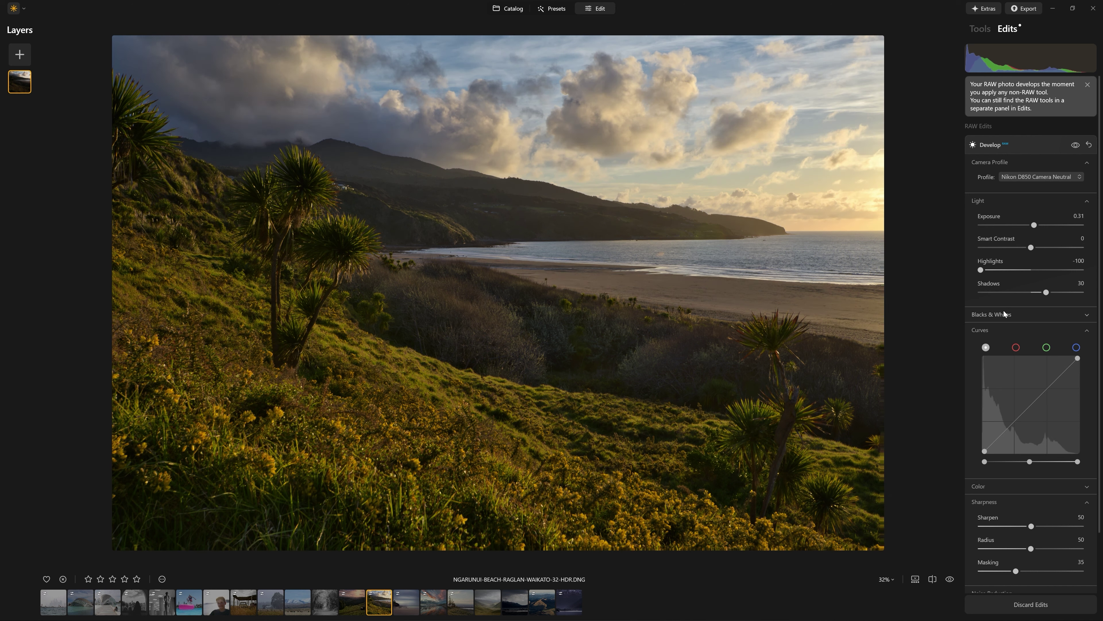
left_click(995, 315)
left_click_drag(1028, 361, 1044, 362)
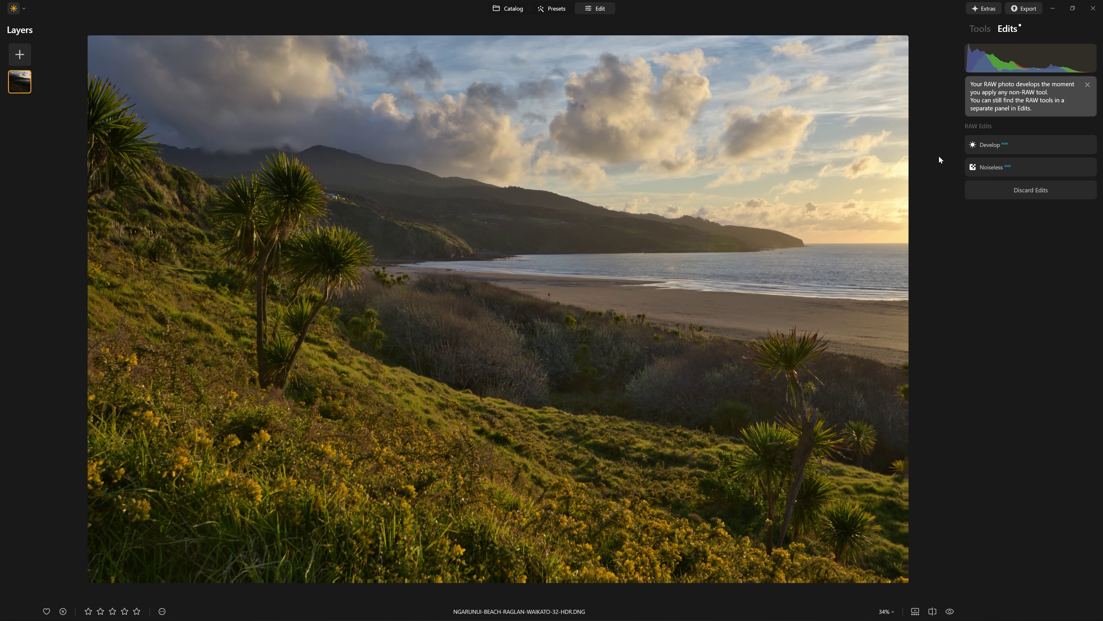
Step: Use the curve endpoints in a separate Develop edit to pull in the white and black points until both ends clip slightly
left_click(981, 35)
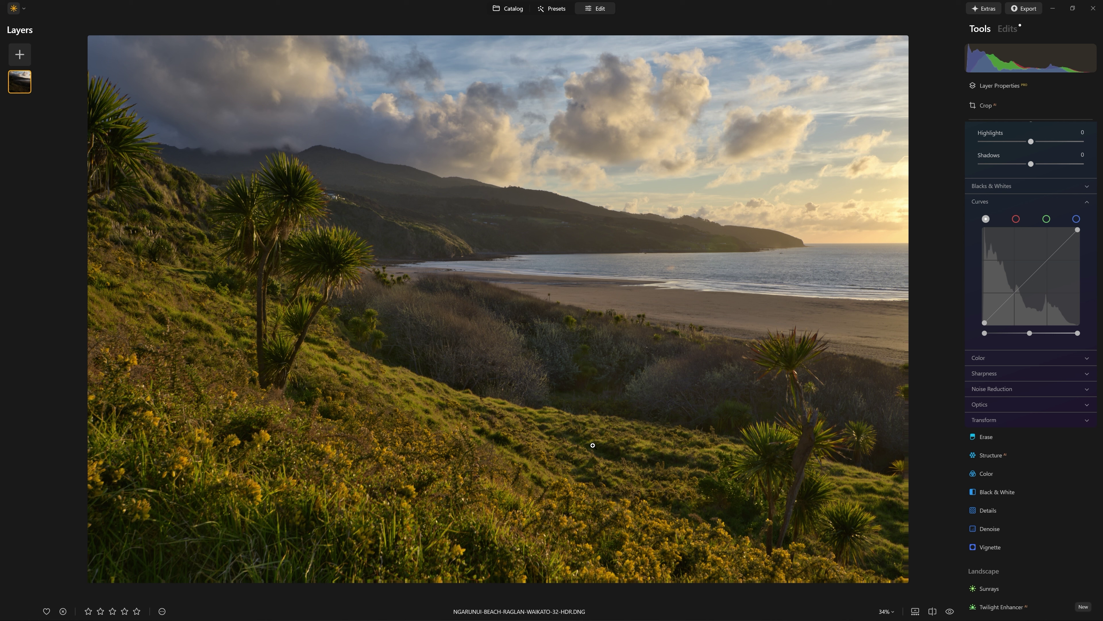
left_click(421, 211)
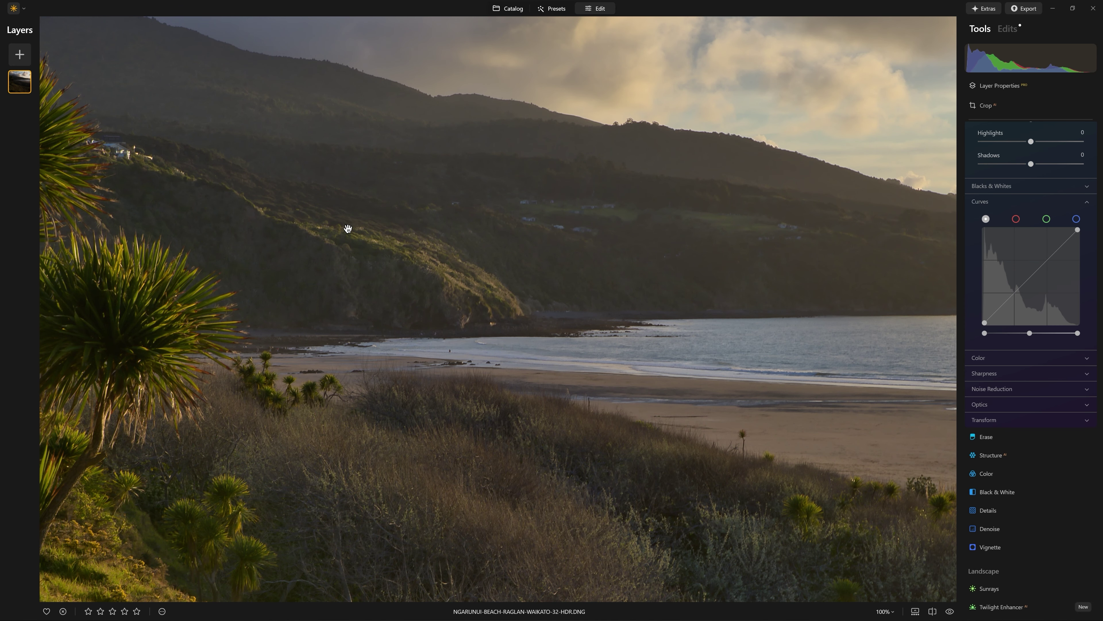
left_click(348, 228)
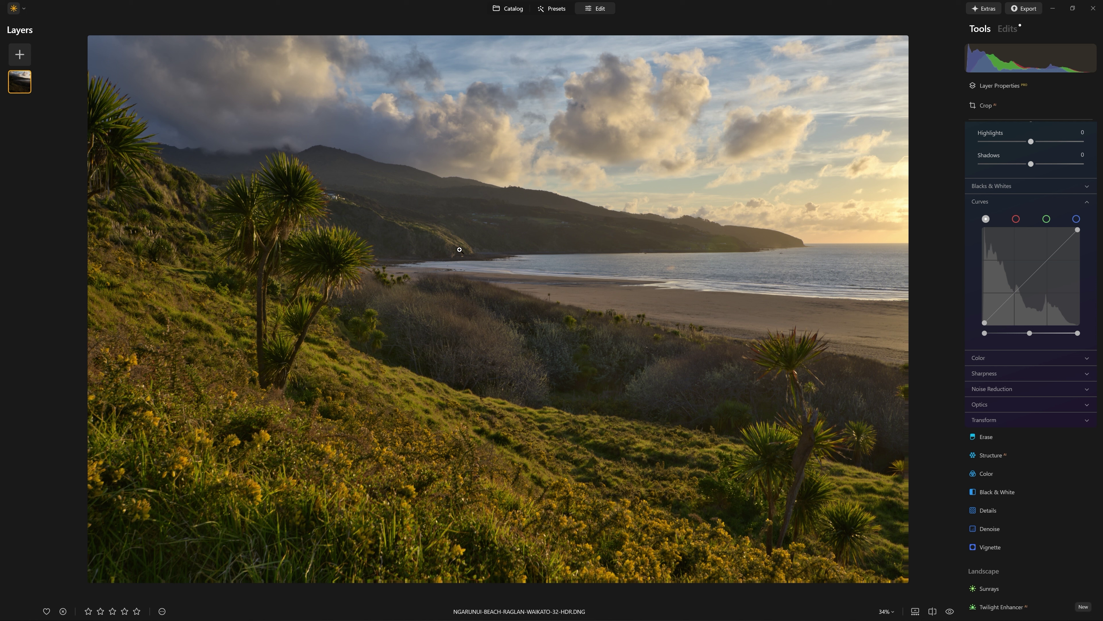
scroll(1017, 213, "down", 2)
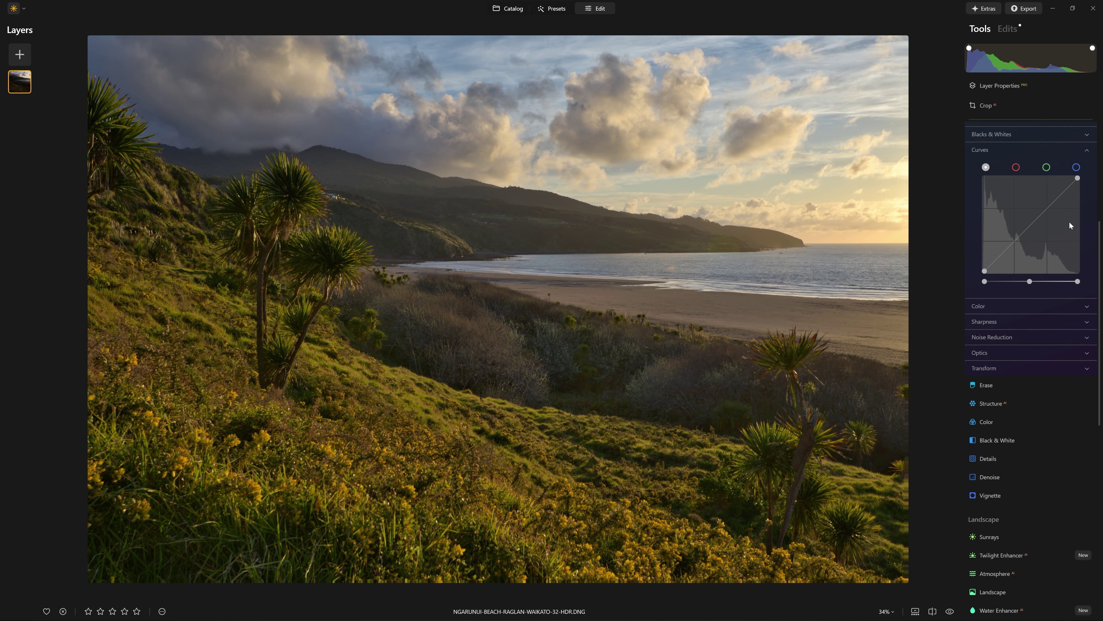
left_click_drag(1078, 180, 1076, 179)
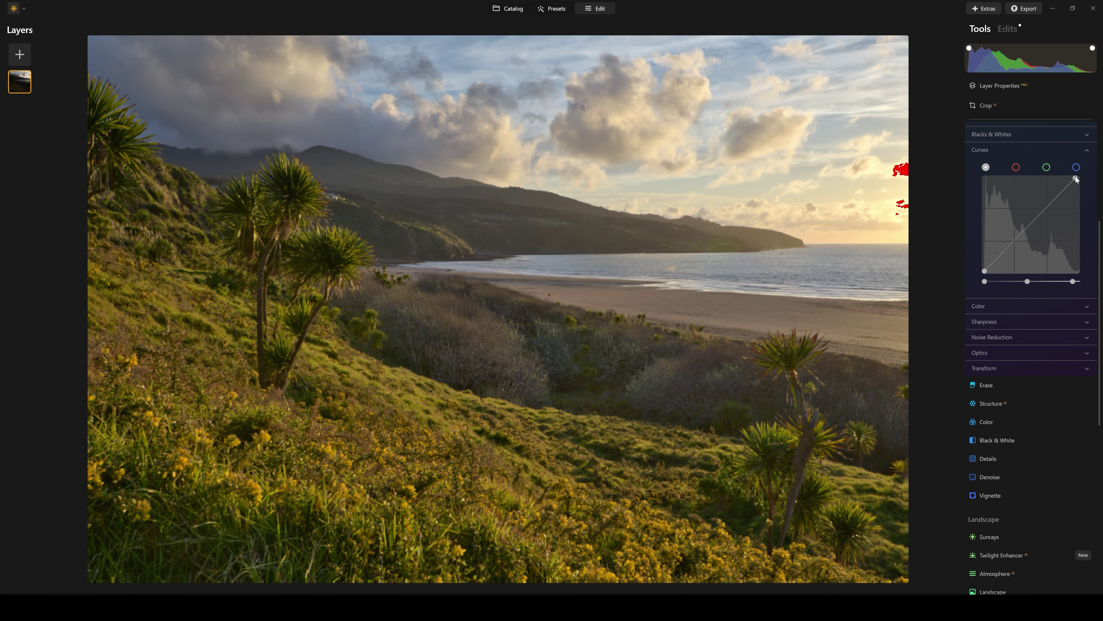
left_click_drag(984, 281, 986, 282)
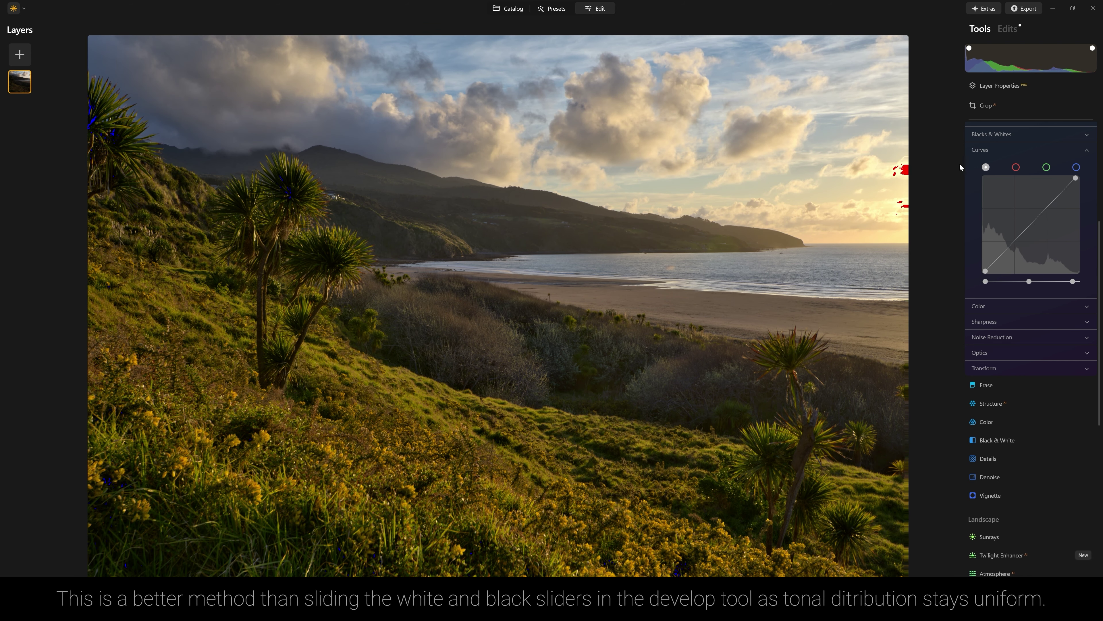
left_click(1013, 153)
scroll(1019, 158, "up", 4)
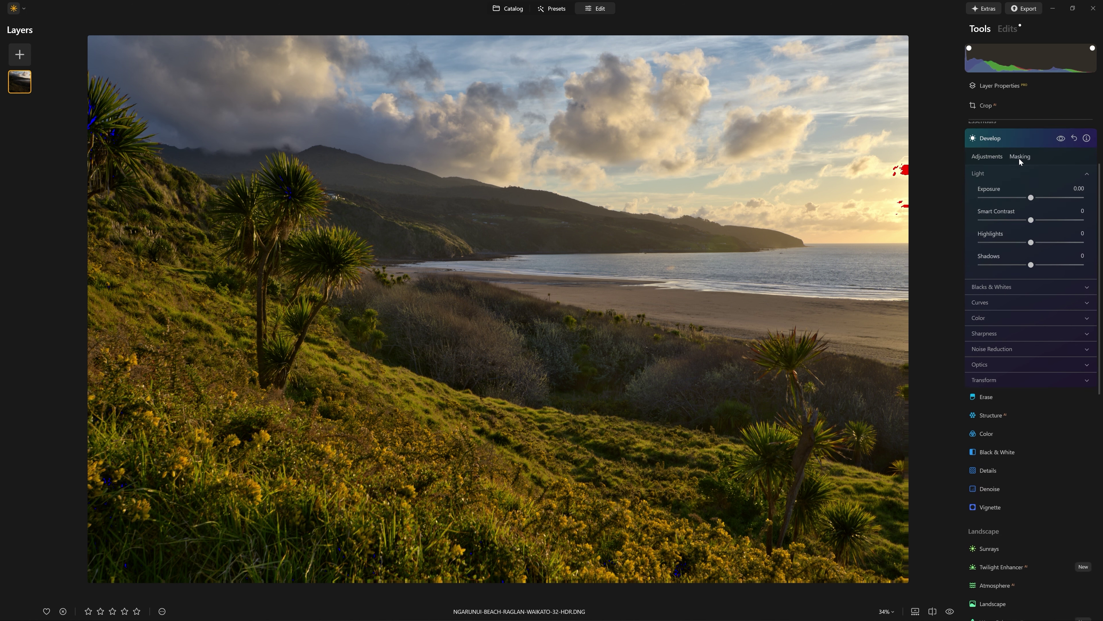
left_click(1029, 147)
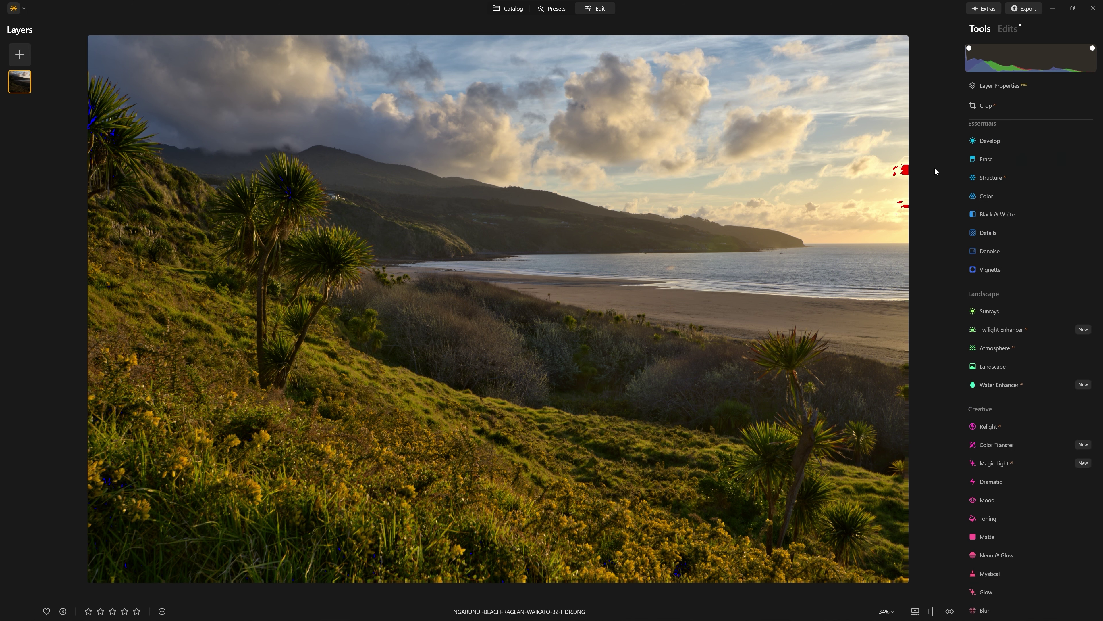
Step: Add another Develop edit and brighten the photo by raising an upper point on the curve
left_click(1029, 141)
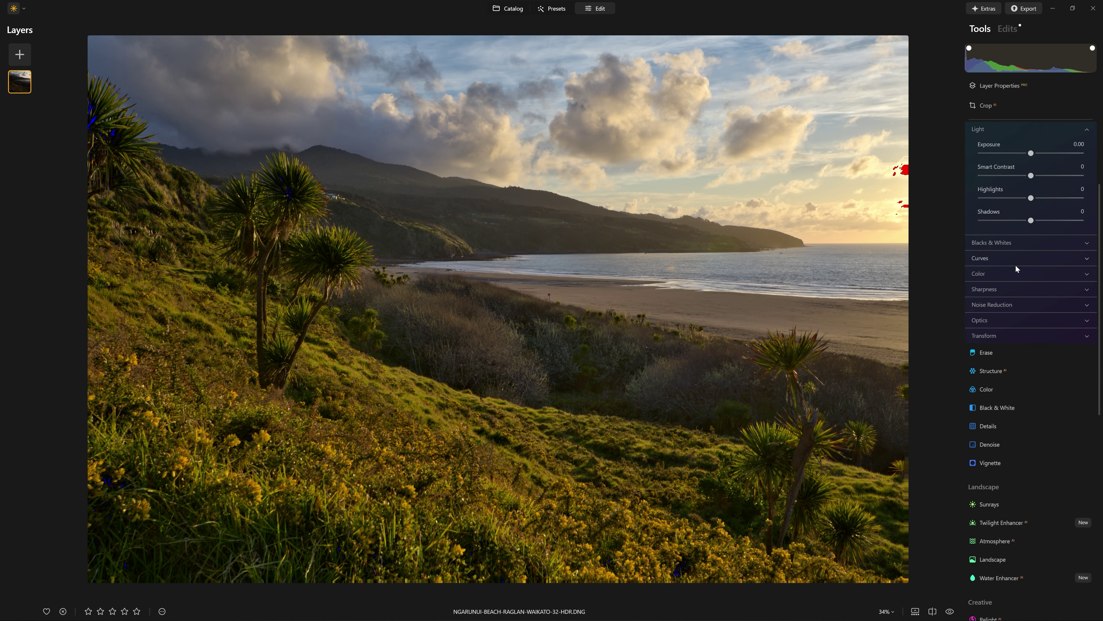
left_click(1000, 250)
mouse_move(1035, 325)
left_mouse_down()
mouse_move(1022, 320)
mouse_move(1036, 312)
left_mouse_up()
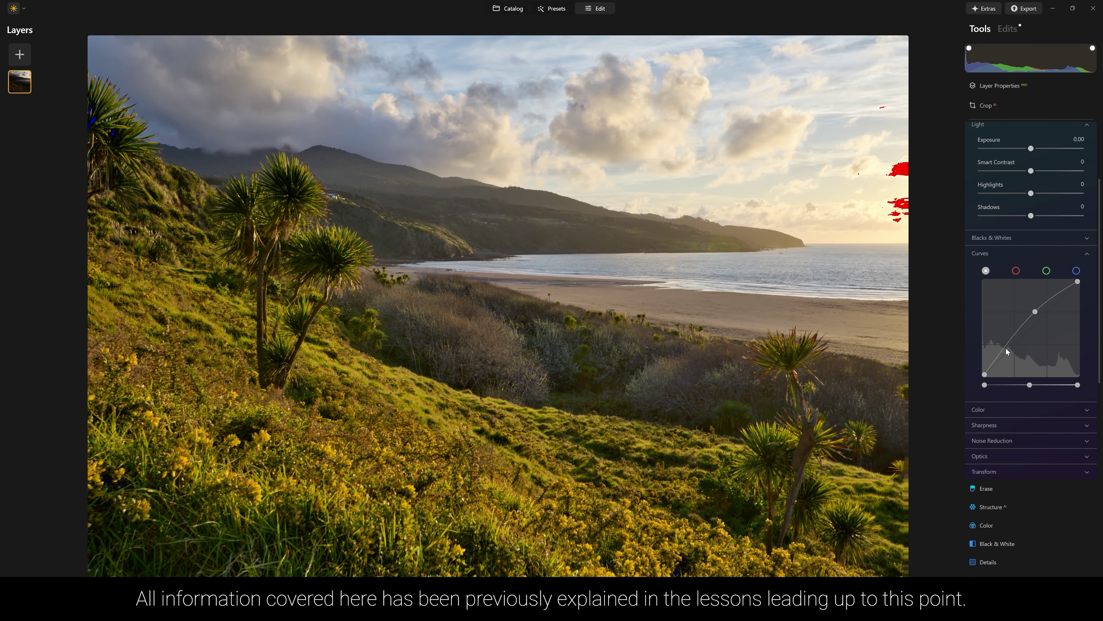
Step: Compare the photo with and without the brightening curve from the current Develop edit
scroll(1010, 348, "up", 3)
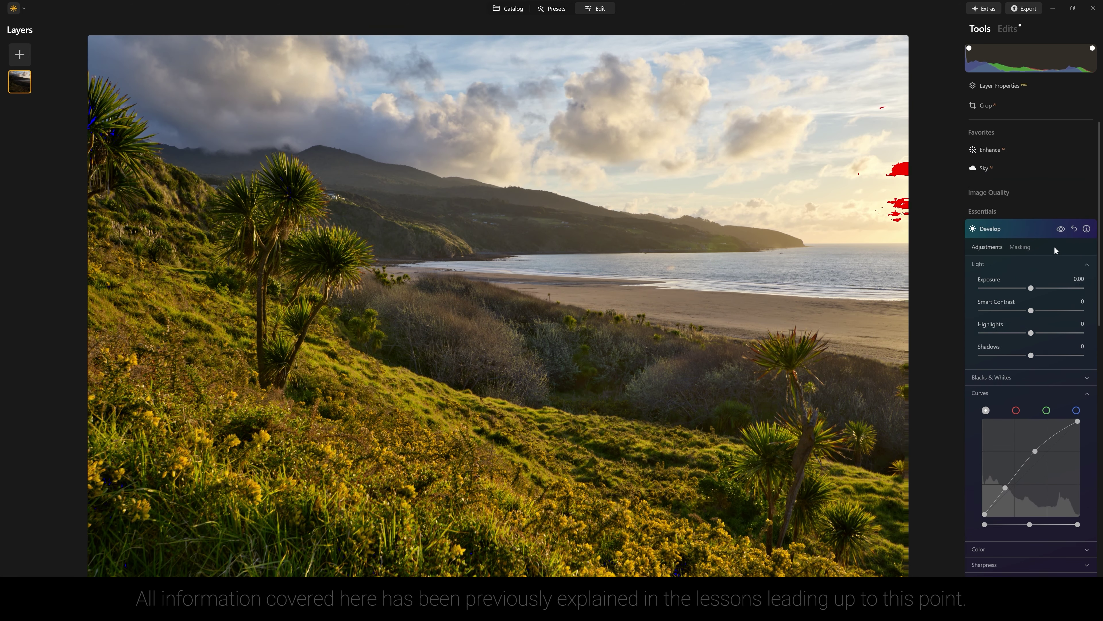
left_click(1061, 229)
left_click(1061, 229)
left_click(1062, 229)
left_click(1061, 229)
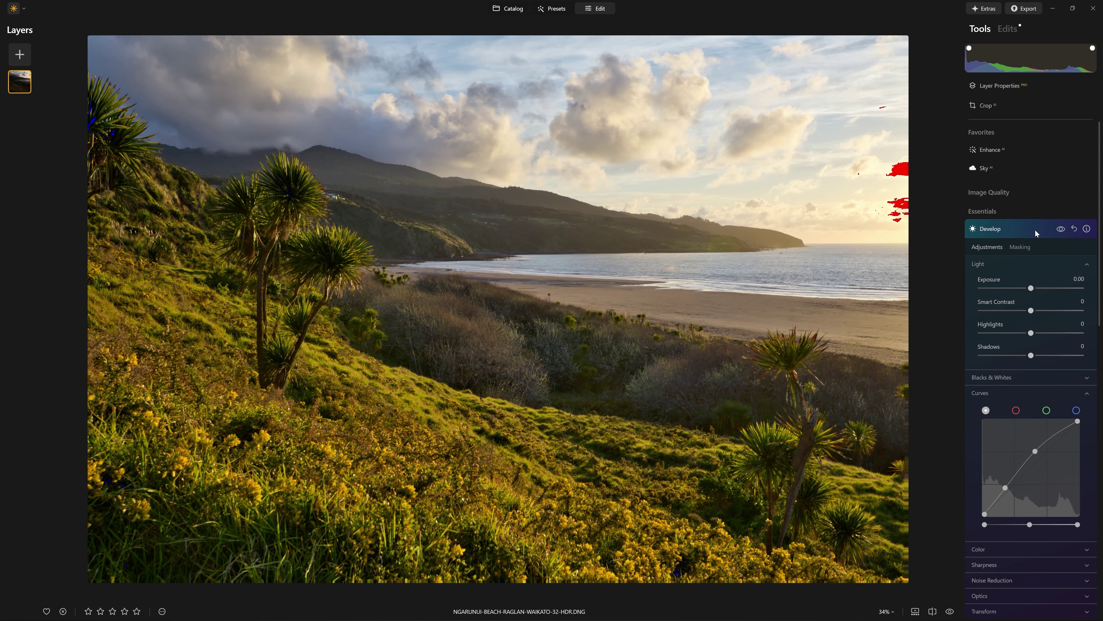
left_click(1062, 229)
left_click(1062, 229)
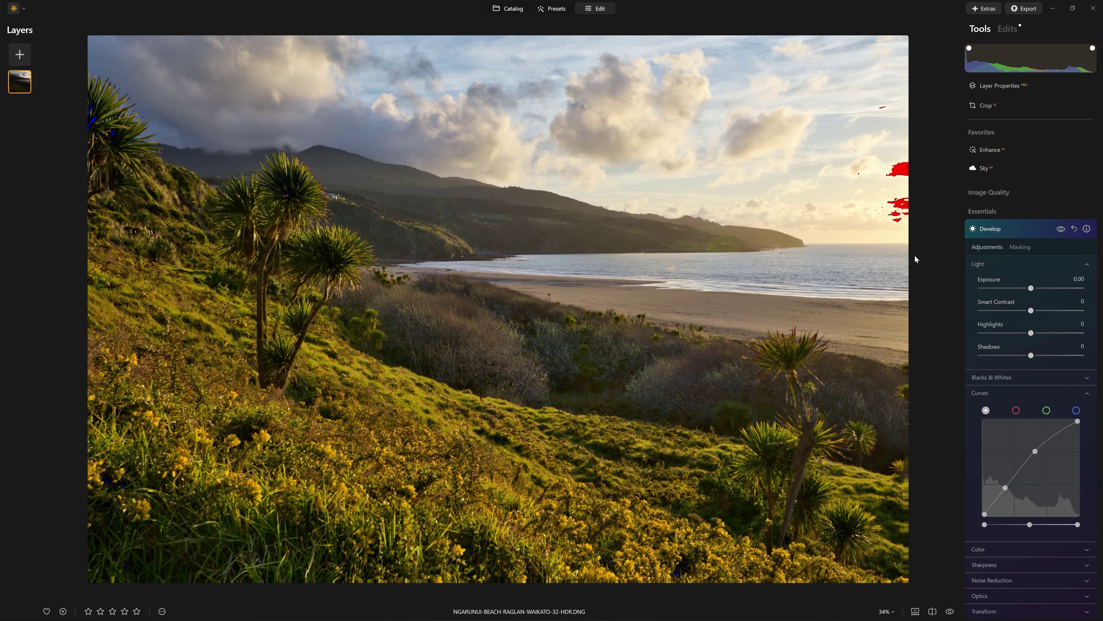
Step: Mask the Develop edit with a size 400 brush, painting over the trees and hillside, first at strength 100, then at 44
left_click(1020, 247)
left_click(996, 185)
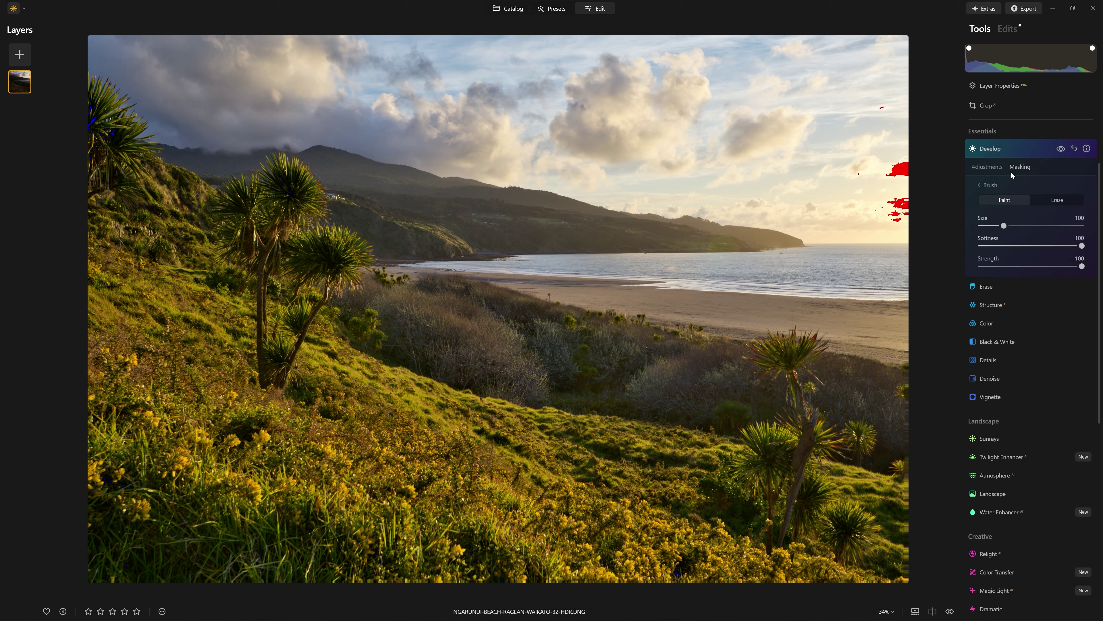
left_click_drag(1044, 225, 1080, 225)
mouse_move(406, 217)
left_mouse_down()
mouse_move(328, 197)
mouse_move(165, 209)
mouse_move(530, 431)
mouse_move(333, 360)
mouse_move(838, 468)
mouse_move(168, 291)
mouse_move(163, 259)
left_mouse_up()
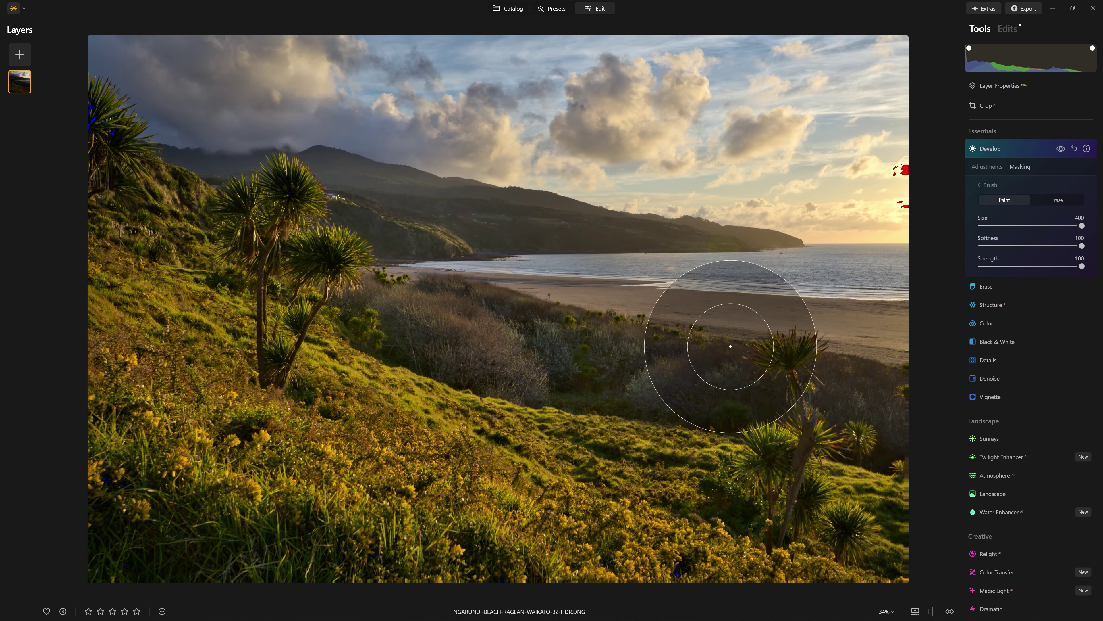
left_click_drag(1082, 266, 1026, 267)
mouse_move(143, 118)
left_mouse_down()
mouse_move(641, 225)
mouse_move(352, 315)
mouse_move(861, 419)
mouse_move(230, 532)
left_mouse_up()
Step: Erase parts of the brushed mask across the foreground hillside, bushes and sky at strength 44, and finish the Develop edit
left_click(1046, 200)
mouse_move(207, 279)
left_mouse_down()
mouse_move(148, 283)
mouse_move(407, 468)
mouse_move(863, 565)
left_mouse_up()
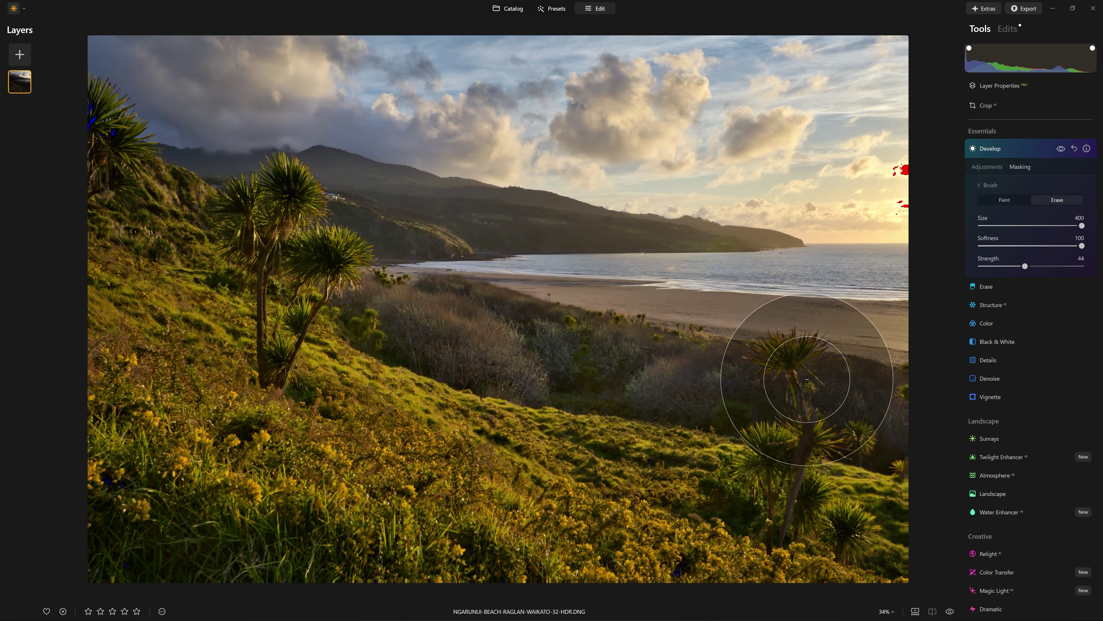
left_click_drag(783, 368, 521, 243)
mouse_move(344, 128)
left_mouse_down()
mouse_move(313, 91)
mouse_move(464, 92)
left_mouse_up()
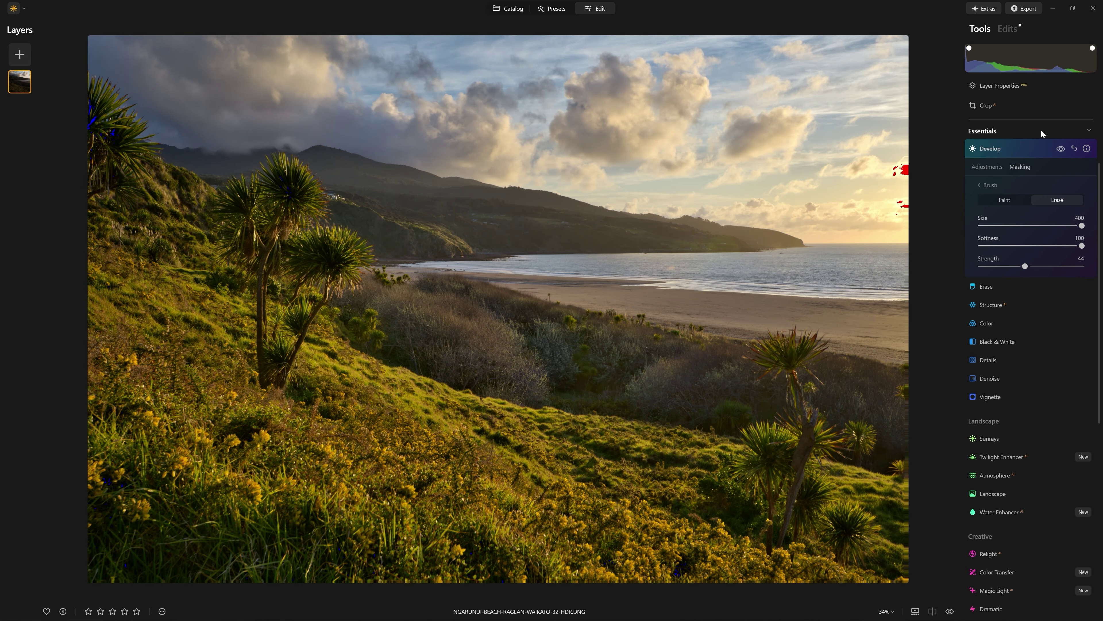
left_click(1042, 153)
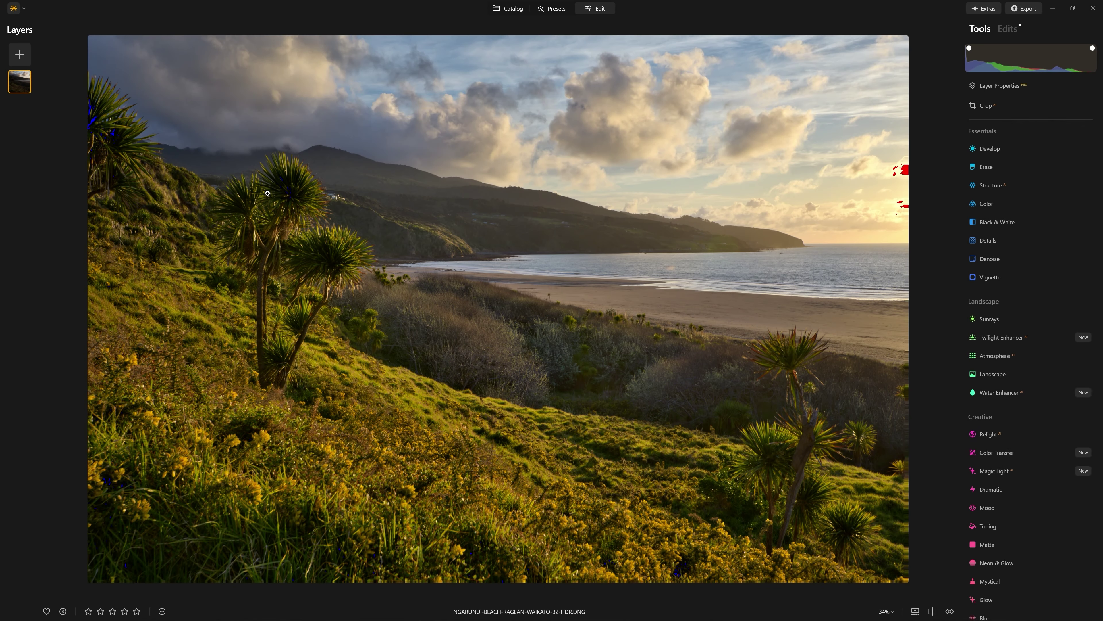
Step: Start a further Develop edit and brighten the trees strongly with a lifted curve using one upper and one lower point
left_click(992, 147)
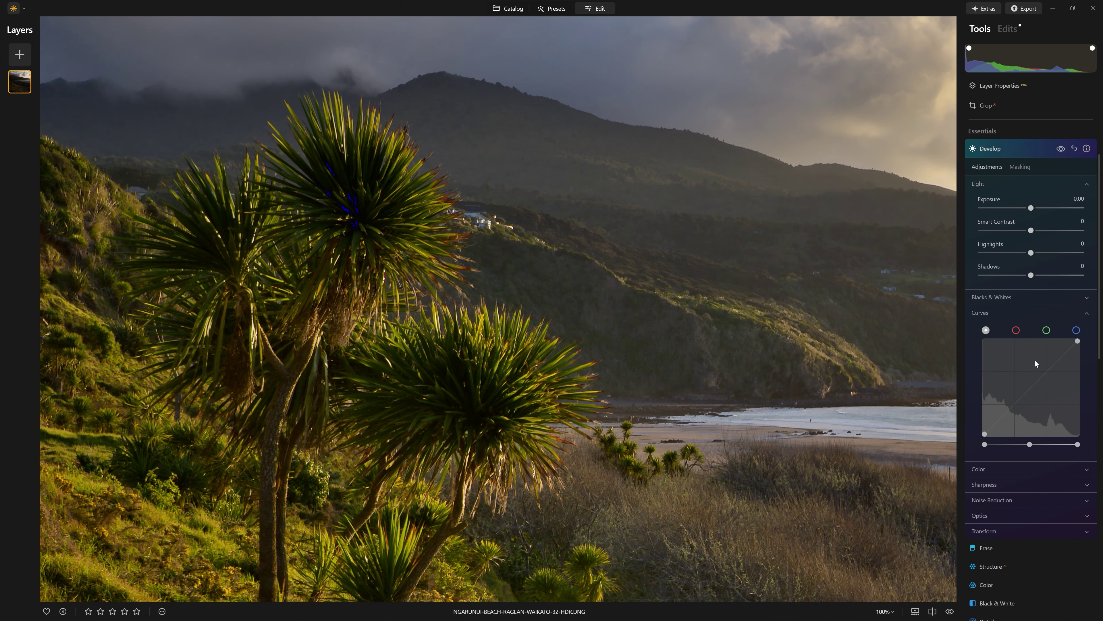
left_click_drag(1053, 367, 1040, 363)
left_click_drag(995, 415, 998, 412)
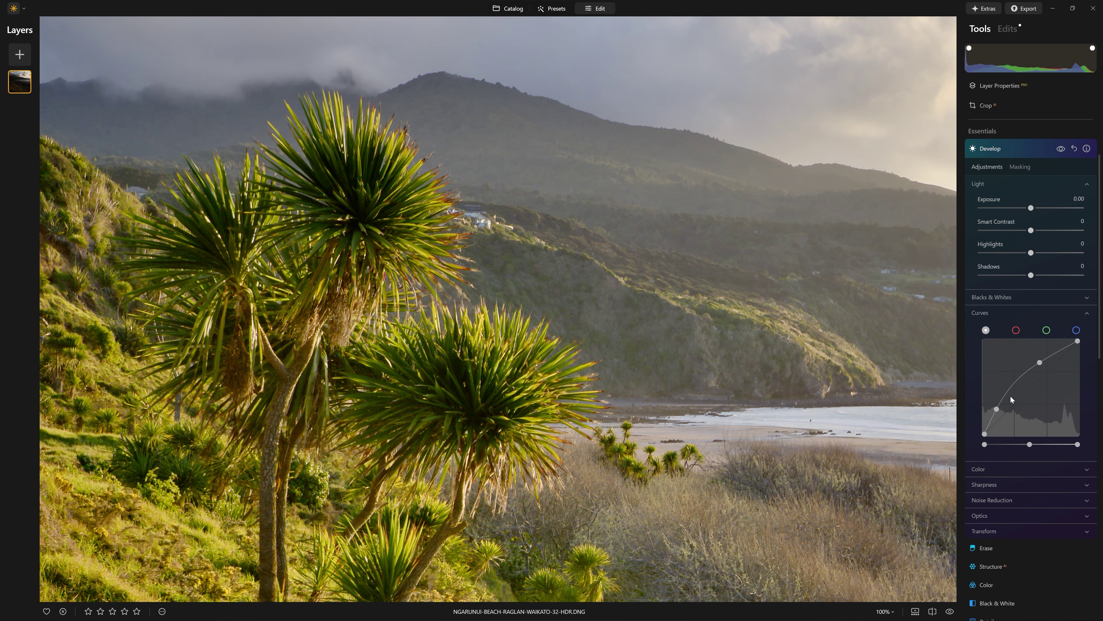
left_click_drag(1040, 362, 1035, 359)
Step: Compare the photo with and without the latest Develop curve, both at 100% on the trees and across the whole image
left_click(1060, 148)
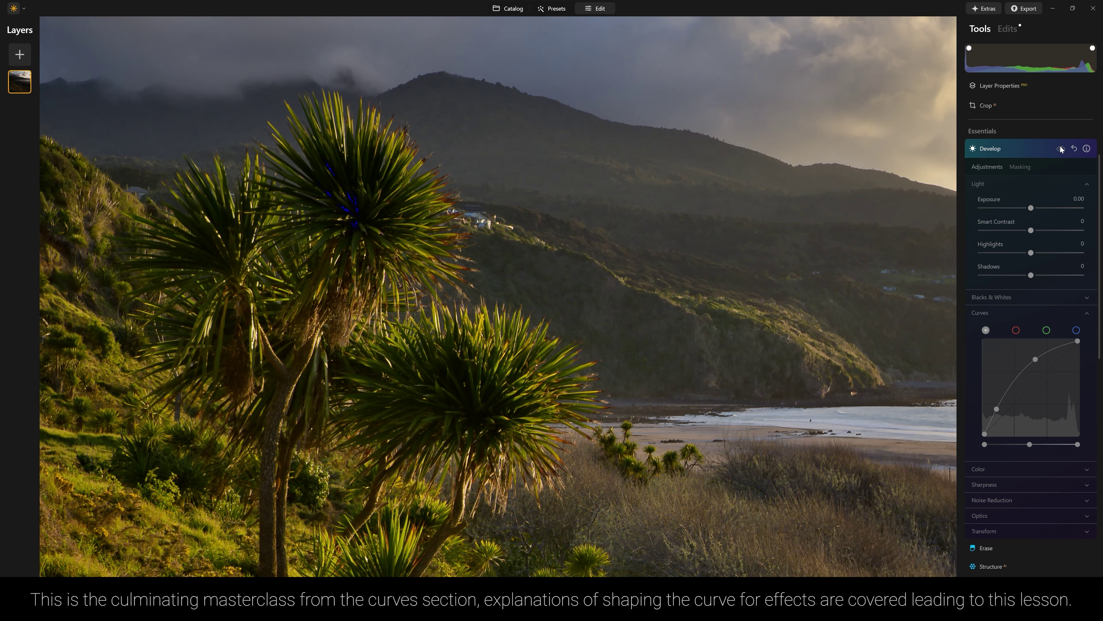
left_click(1060, 149)
left_click(1060, 149)
left_click(1060, 149)
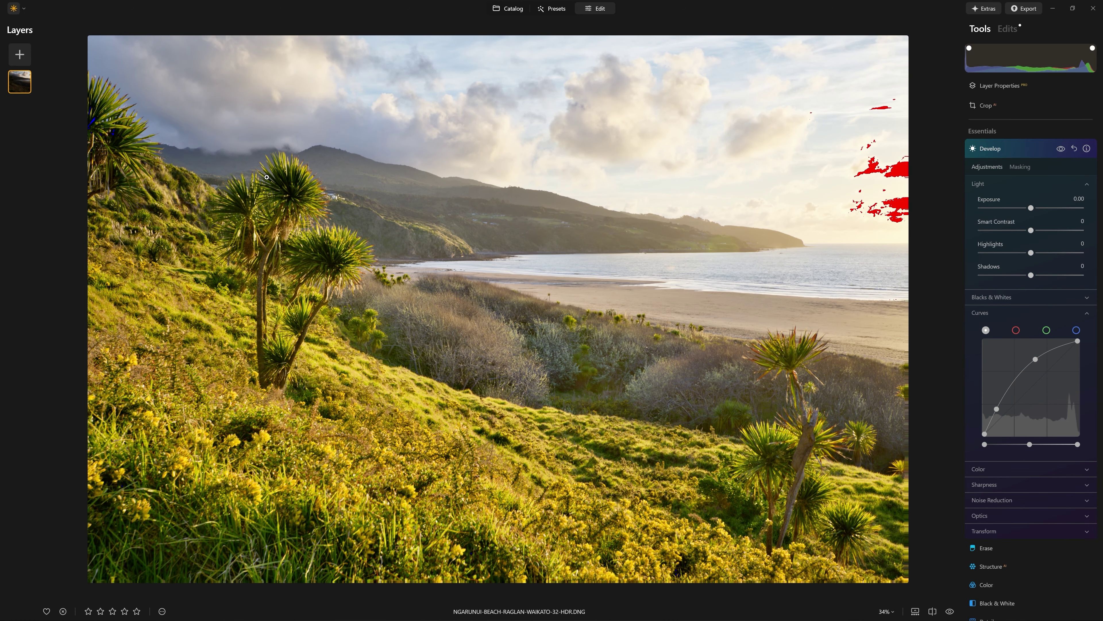
left_click(292, 254)
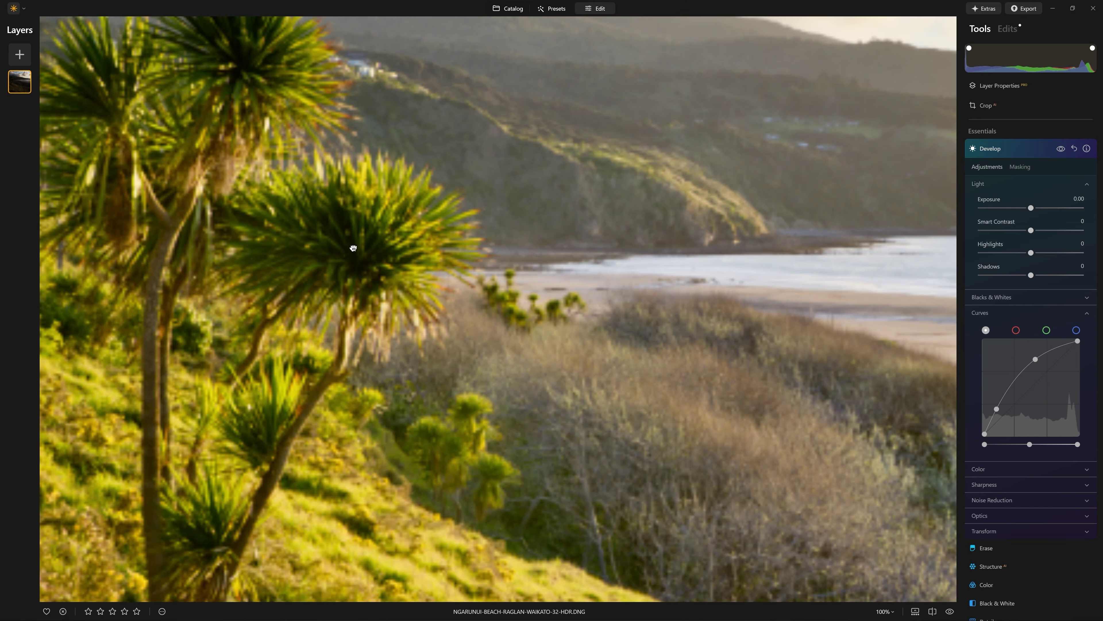
left_click_drag(345, 246, 629, 370)
left_click(1060, 149)
left_click(1061, 149)
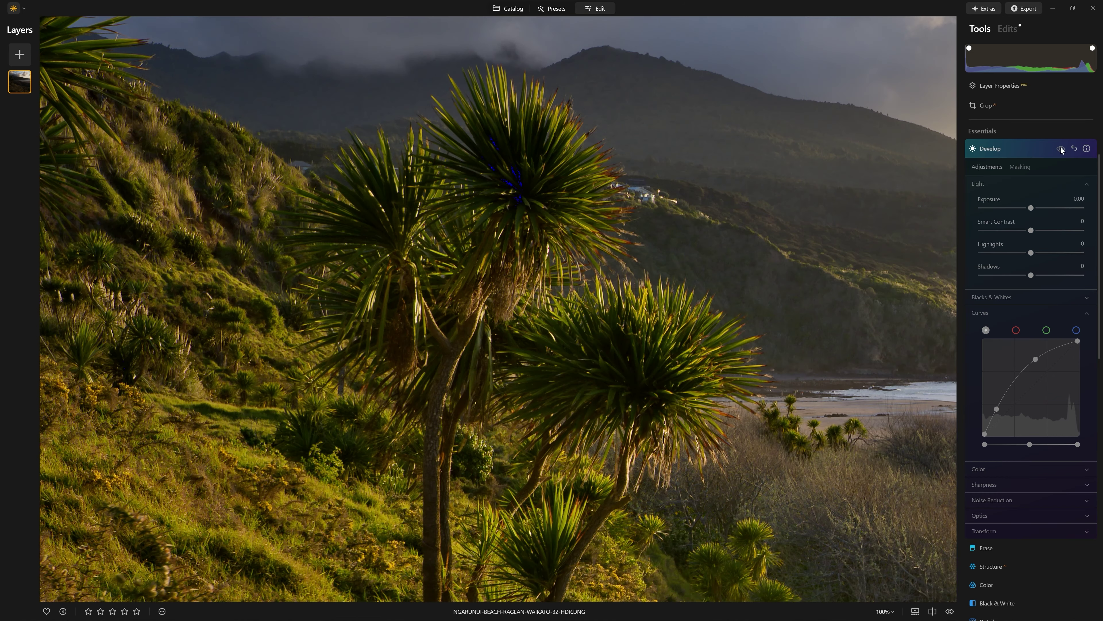
left_click(1061, 149)
left_click(1062, 150)
left_click(1062, 150)
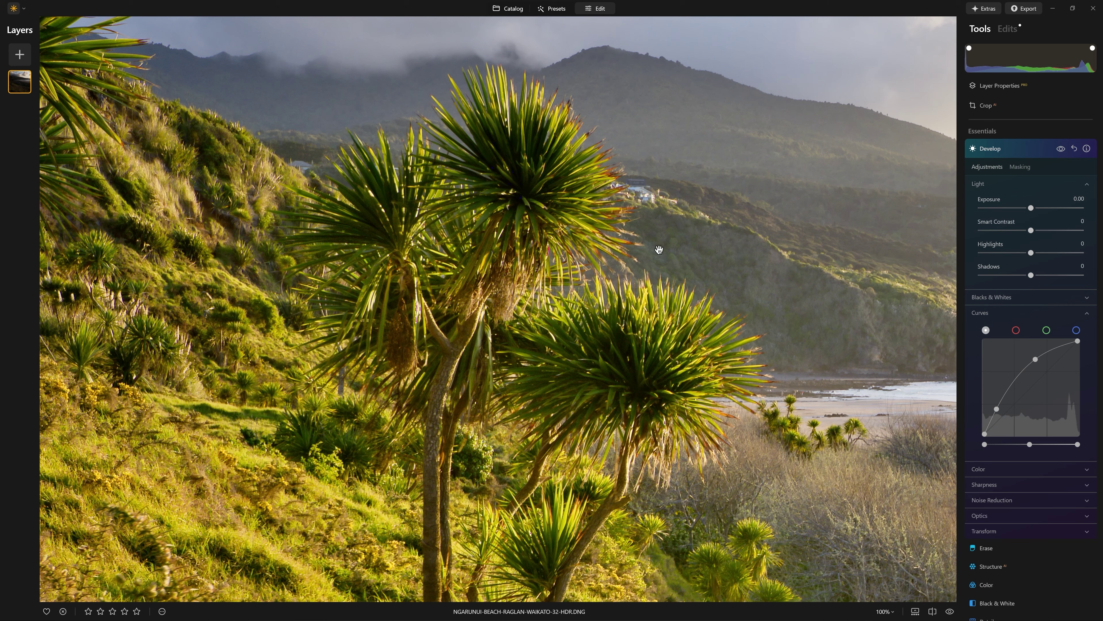
left_click(659, 249)
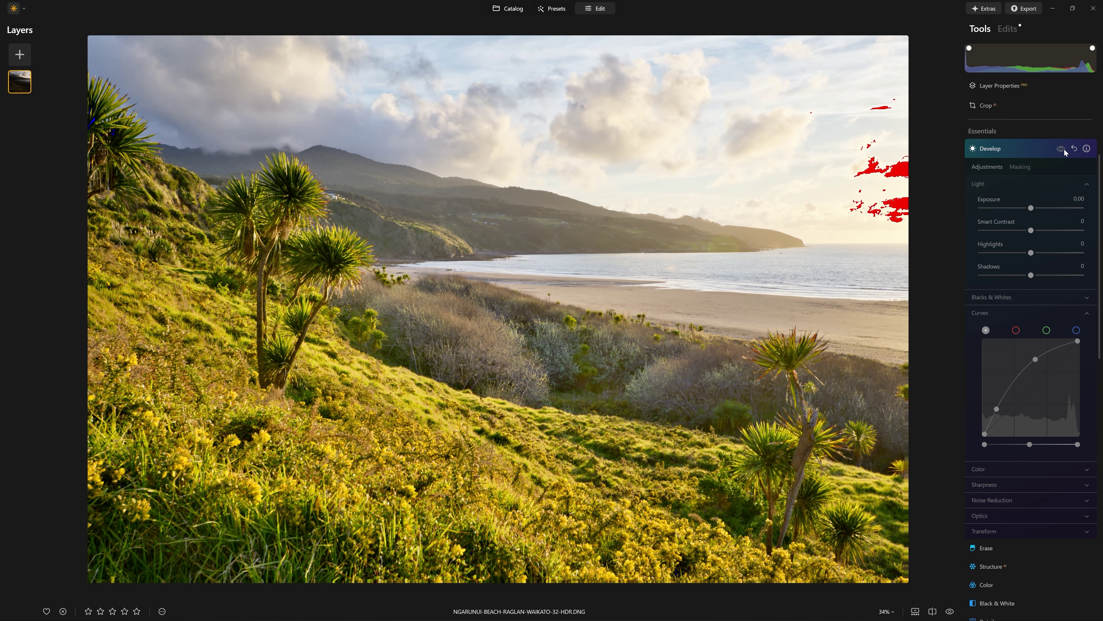
left_click(1064, 151)
left_click(1063, 151)
left_click(1064, 151)
left_click(1064, 151)
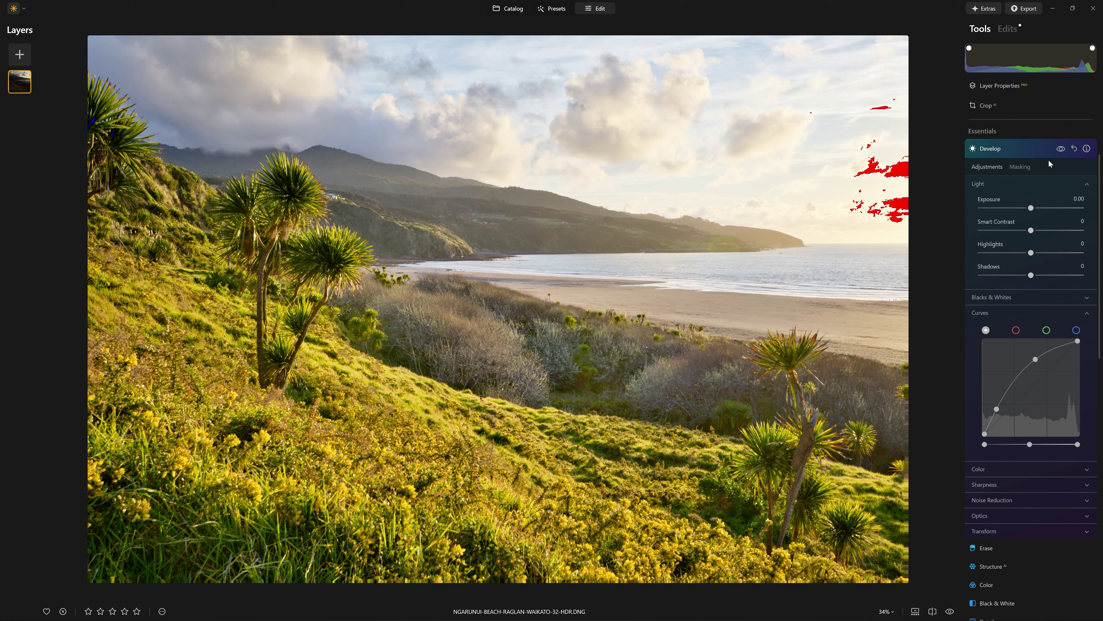
Step: Mask the Develop edit with Object Select, limiting it to the two tree groups and nearby bushes without the distant hills
left_click(1020, 167)
left_click(1000, 183)
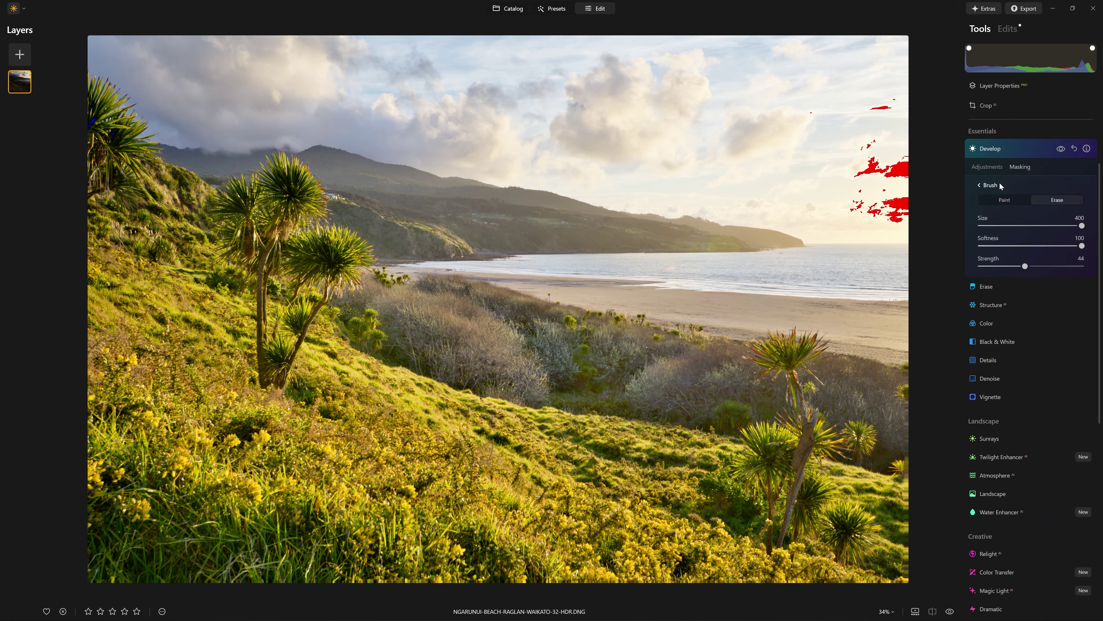
left_click(985, 186)
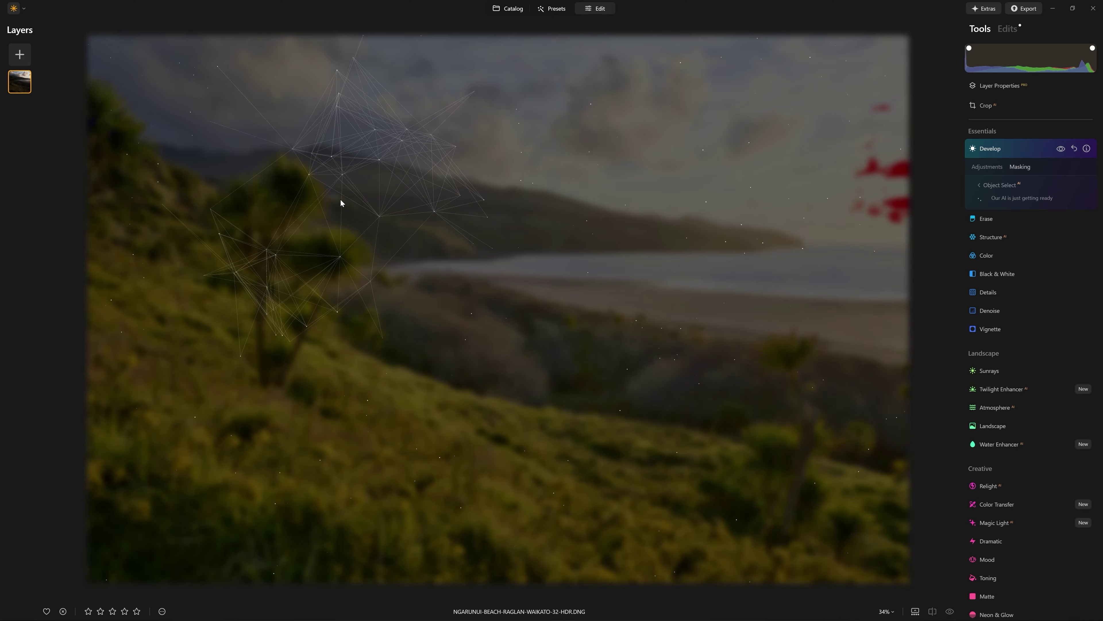
left_click(289, 192)
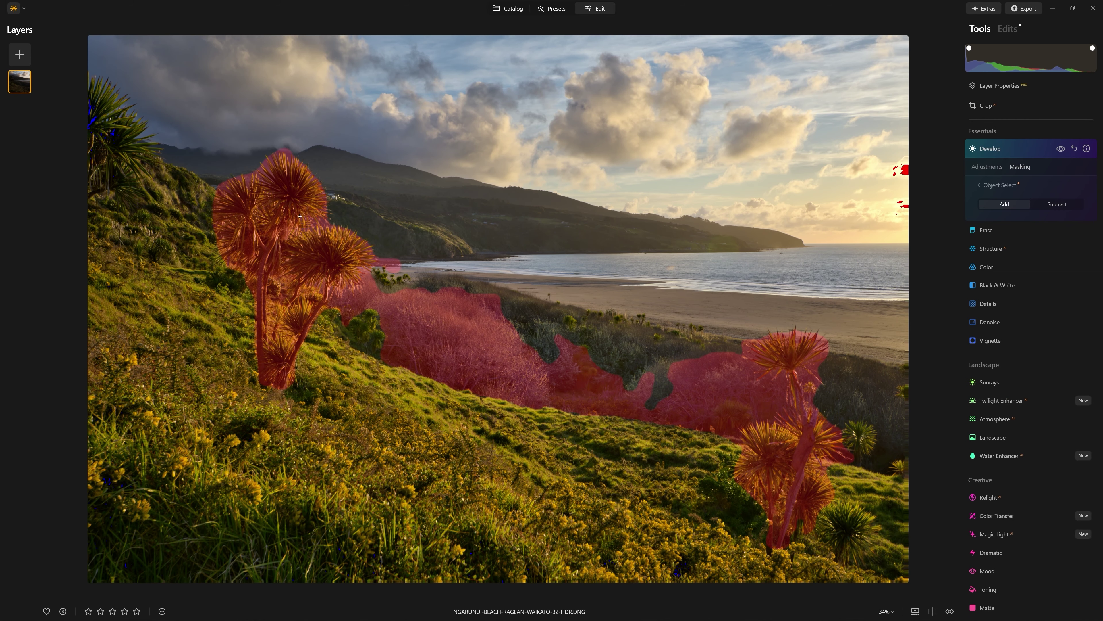
left_click(502, 212)
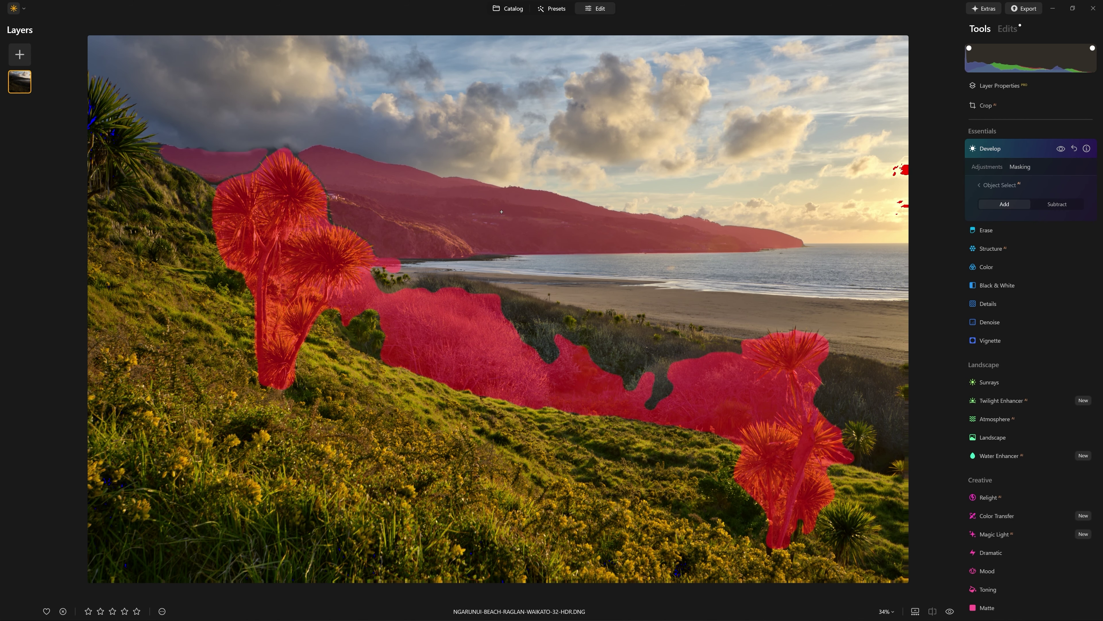
key("ctrl+z")
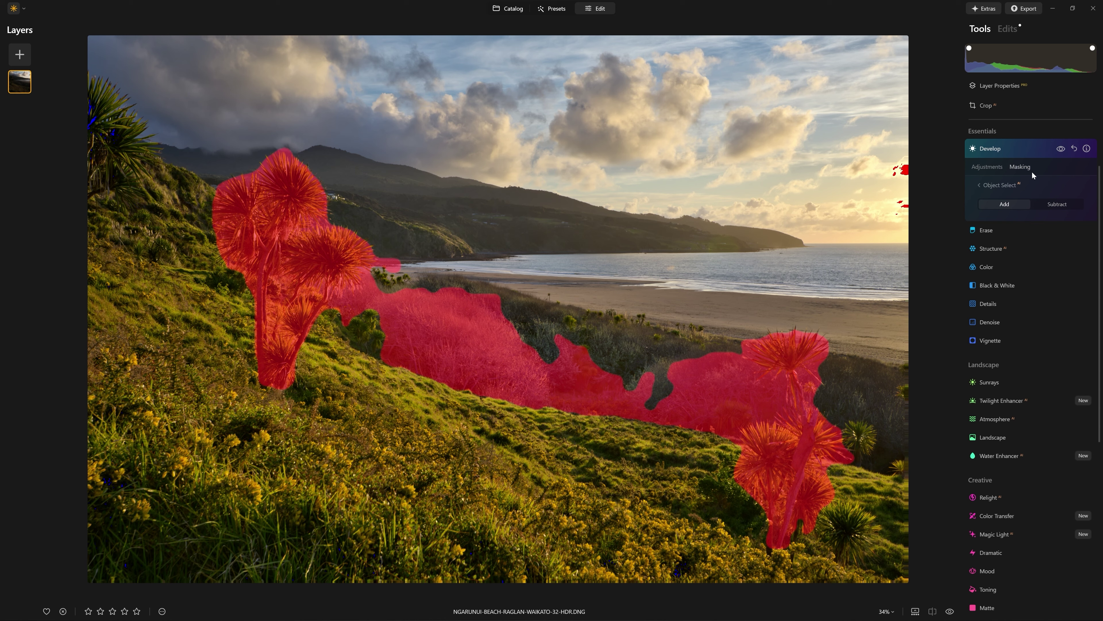
left_click(979, 185)
scroll(293, 176, "up", 5)
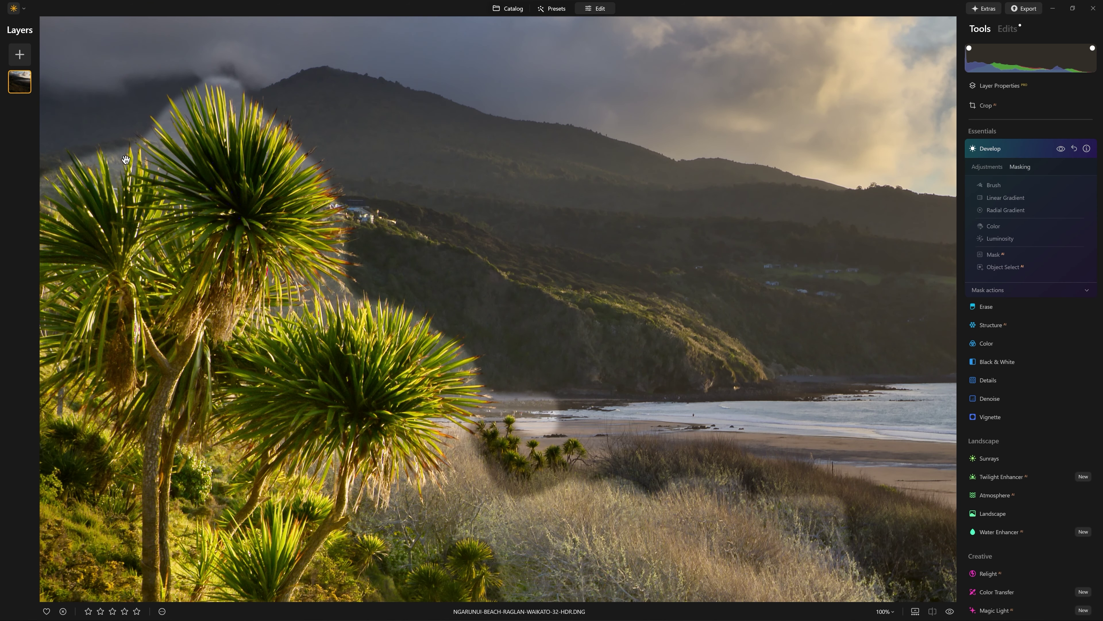
Step: Clear the object-selection mask from the current Develop edit
scroll(257, 130, "down", 5)
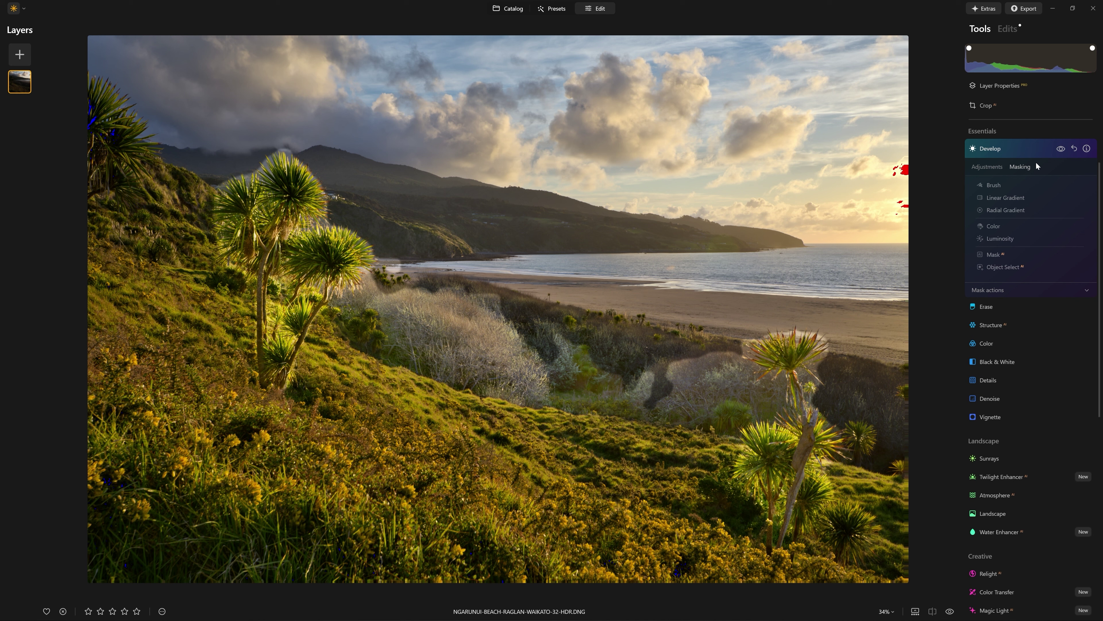
left_click(998, 289)
left_click(1034, 304)
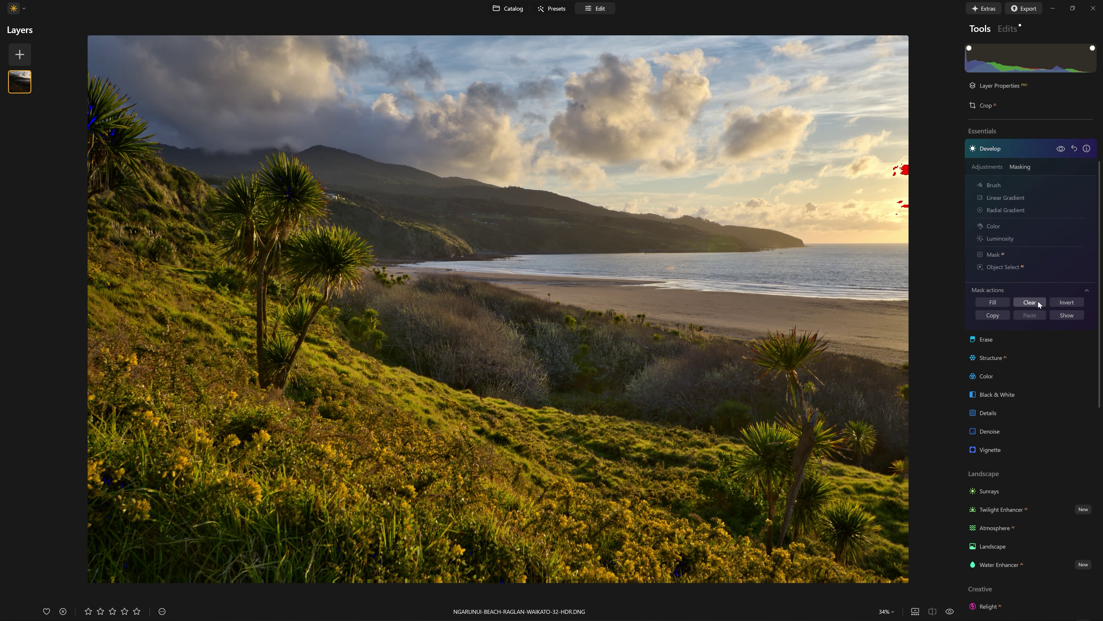
Step: Brush the Develop effect onto the cordyline tree group beside the hillside at softness 100 and strength 20, using sizes 400 and 124
left_click(993, 185)
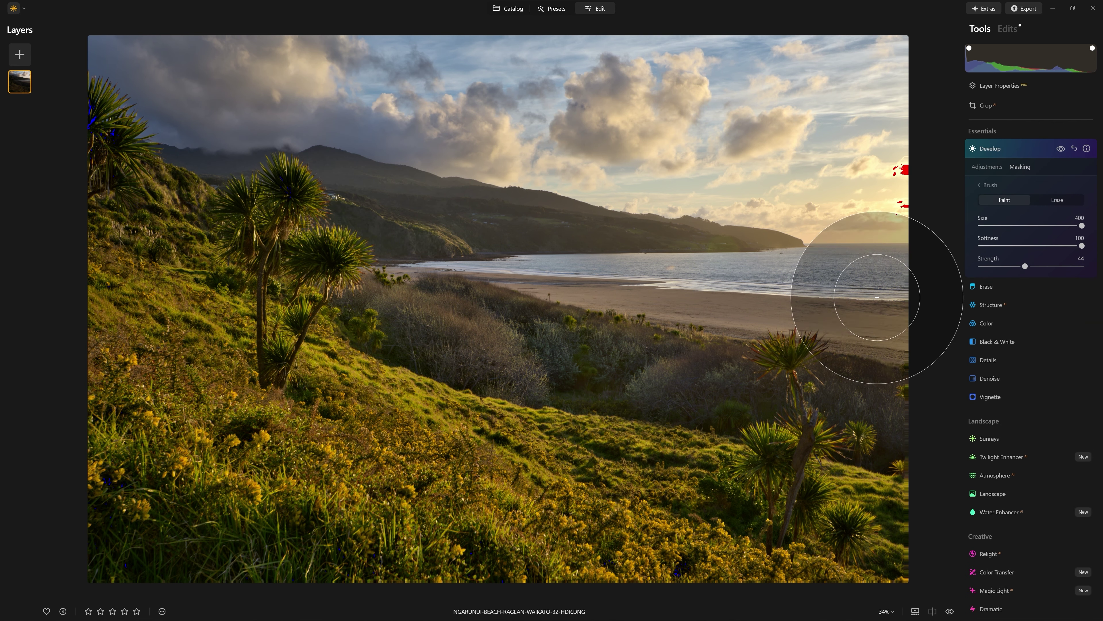
mouse_move(1082, 245)
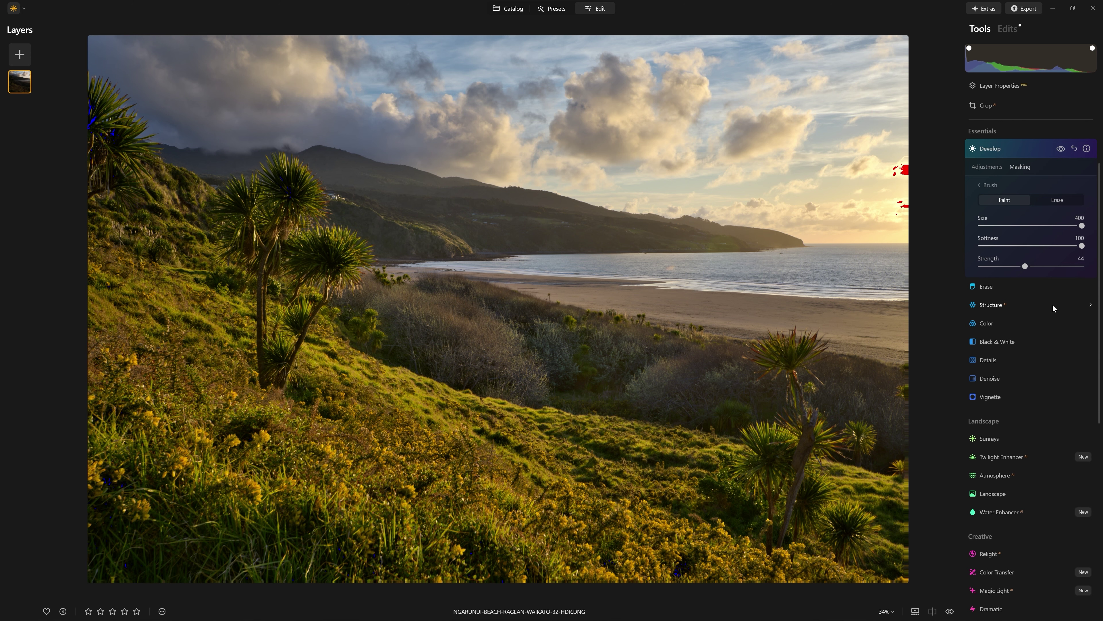
left_click_drag(1012, 267, 1001, 266)
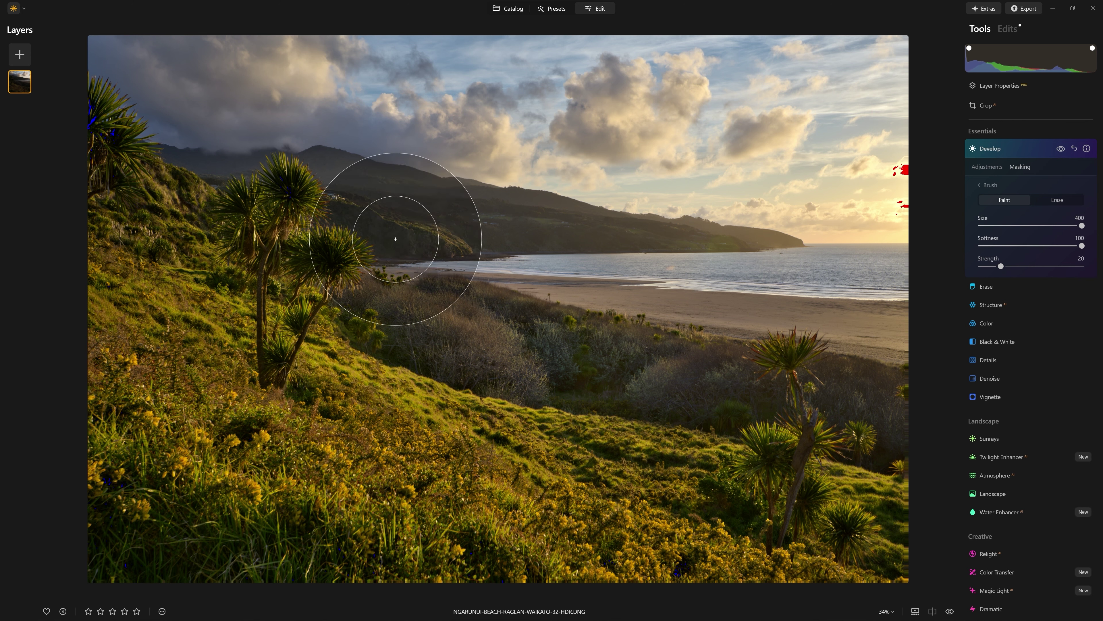
mouse_move(296, 219)
left_mouse_down()
mouse_move(156, 224)
mouse_move(126, 202)
mouse_move(295, 271)
mouse_move(338, 330)
left_mouse_up()
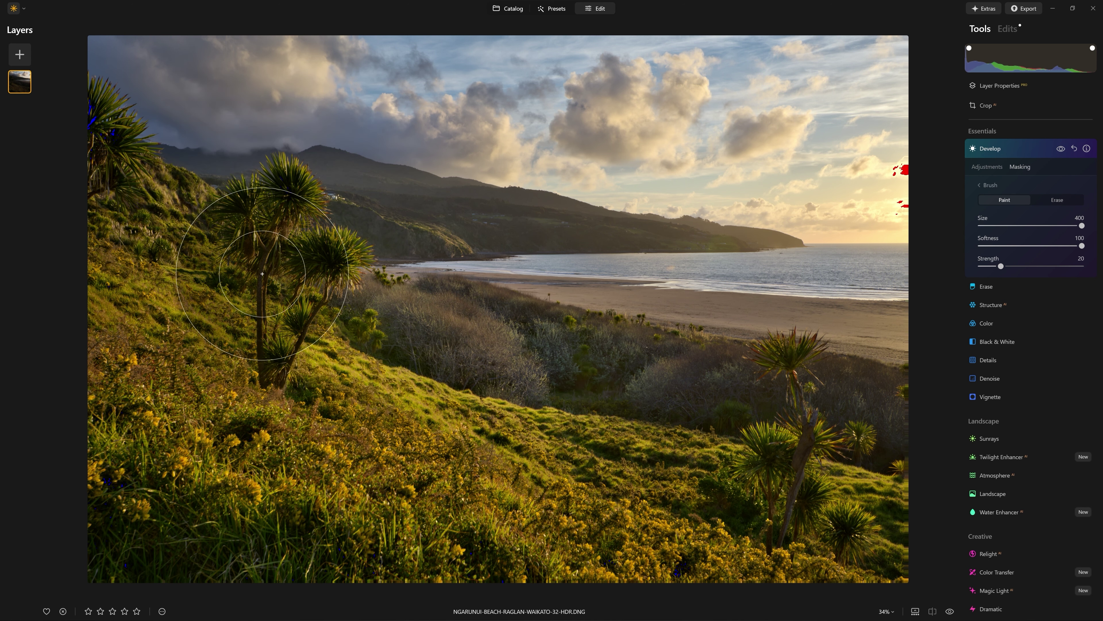
mouse_move(249, 249)
left_mouse_down()
mouse_move(382, 217)
mouse_move(520, 224)
mouse_move(235, 228)
left_mouse_up()
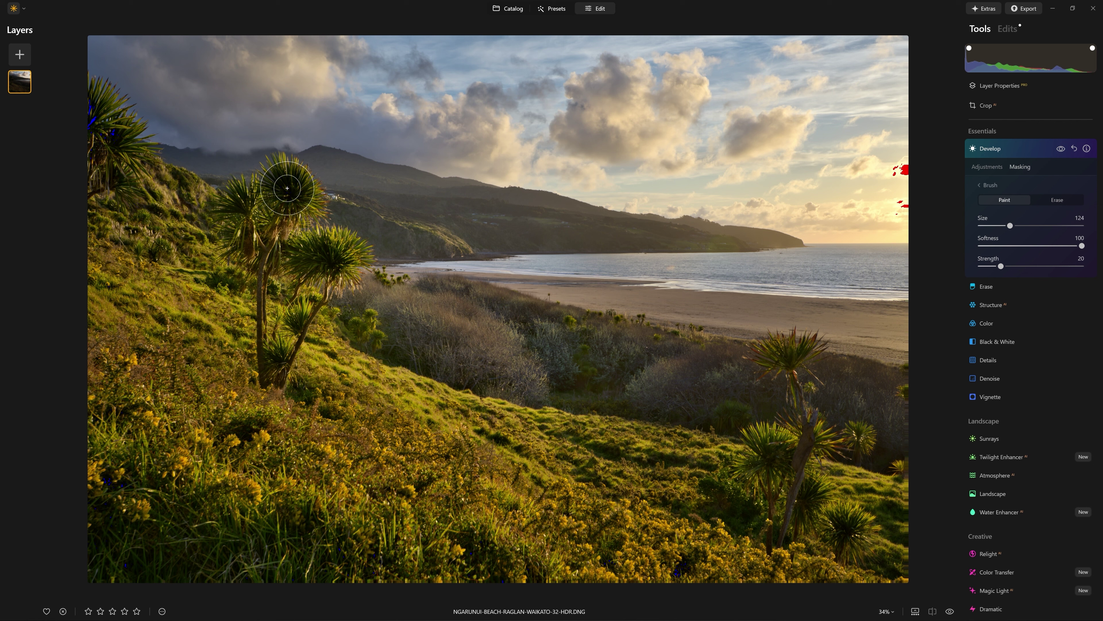
left_click(244, 209)
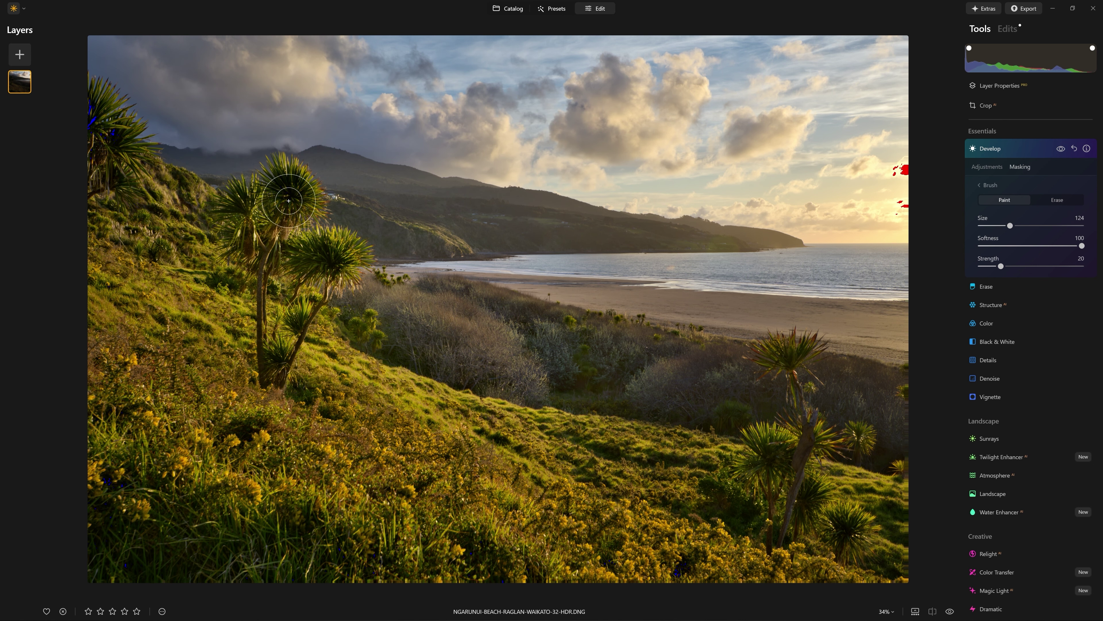
Step: Compare the photo with and without the brushed Develop effect on the tree group
left_click(1061, 150)
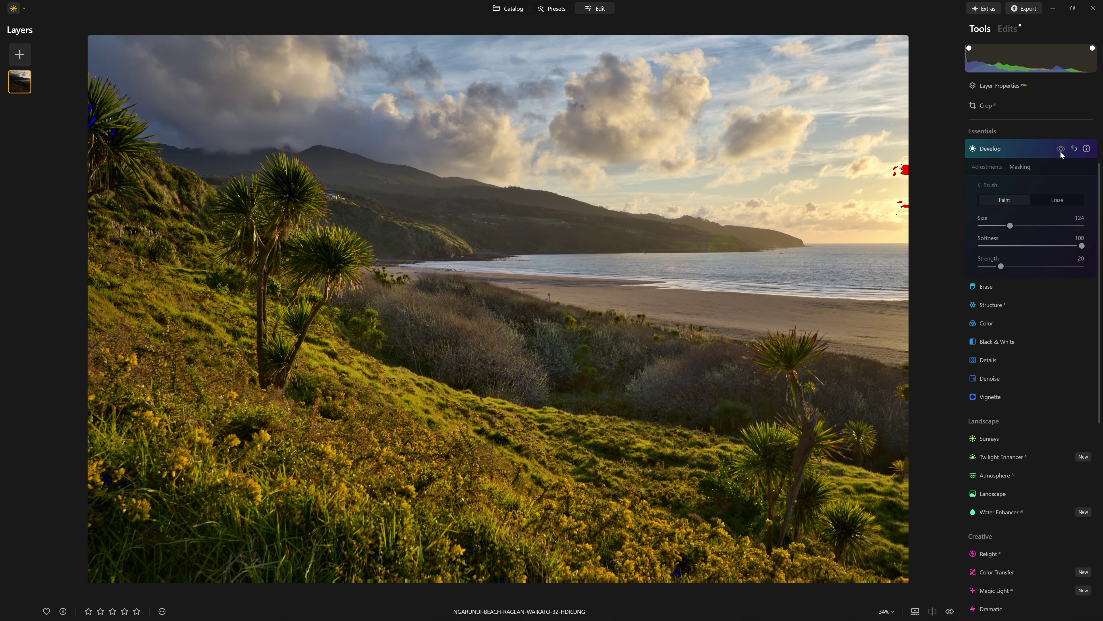
left_click(1061, 149)
left_click(1061, 152)
left_click(1060, 149)
left_click(1061, 151)
left_click(1061, 151)
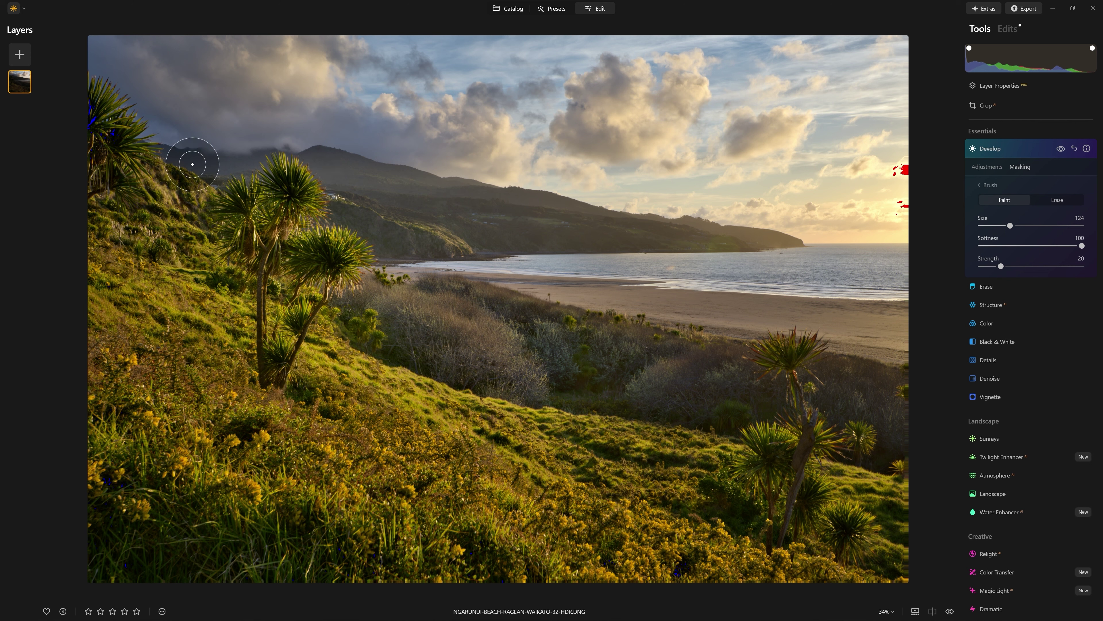
left_click(1061, 150)
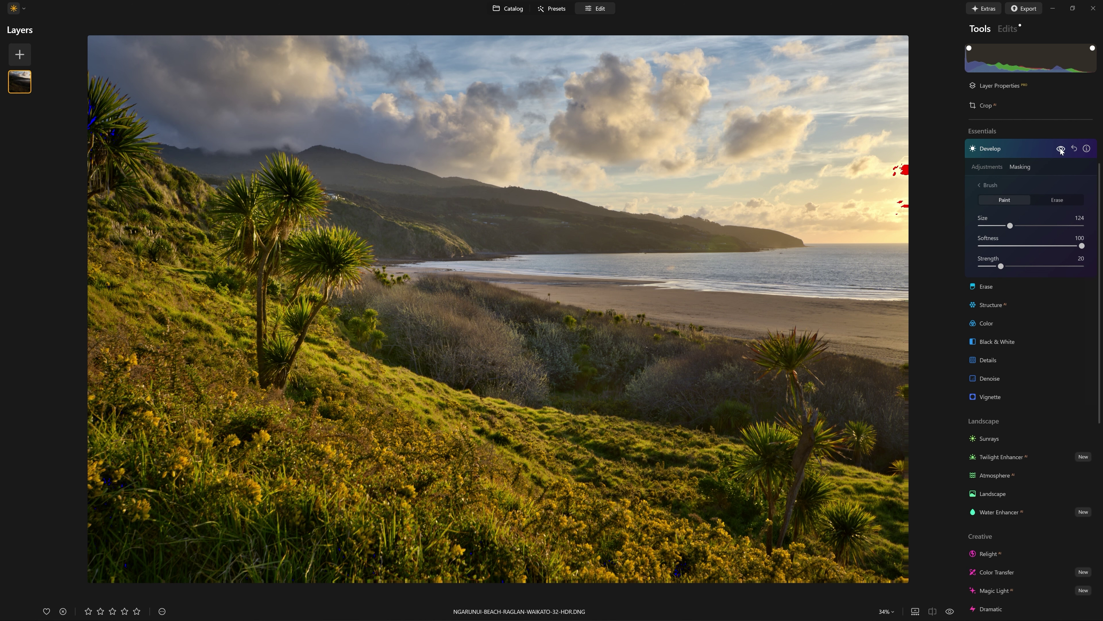
left_click(1061, 149)
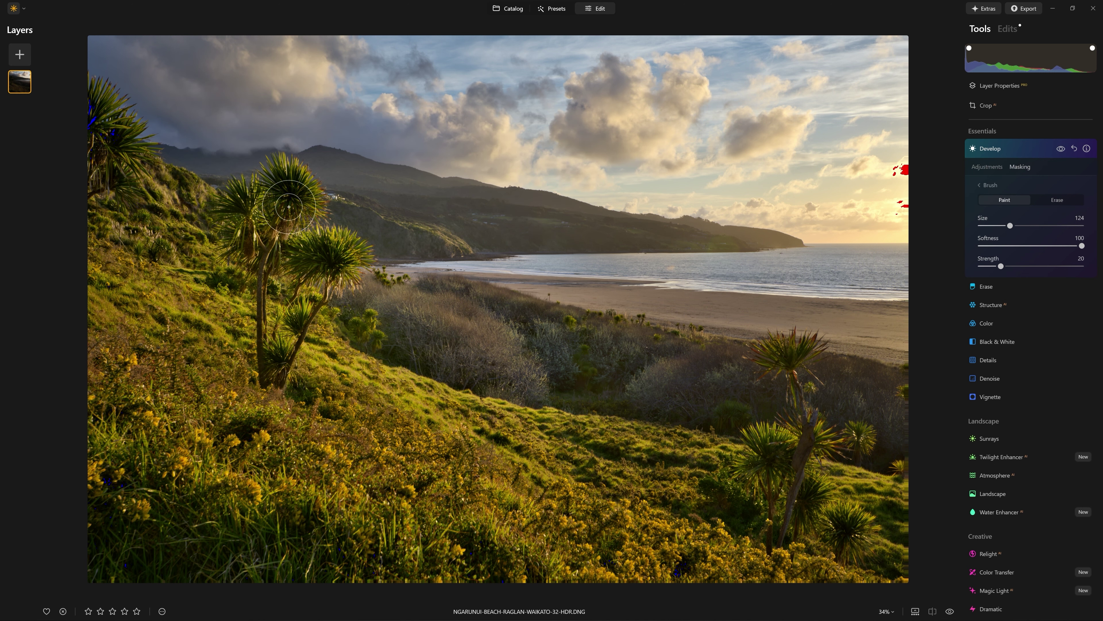
Step: Paint more of the Develop effect into the tree crowns with a size 40 brush at strength 20, and compare before and after
key("bracketleft")
key("bracketleft")
key("bracketleft")
key("bracketleft")
key("bracketleft")
key("bracketleft")
key("bracketleft")
key("bracketleft")
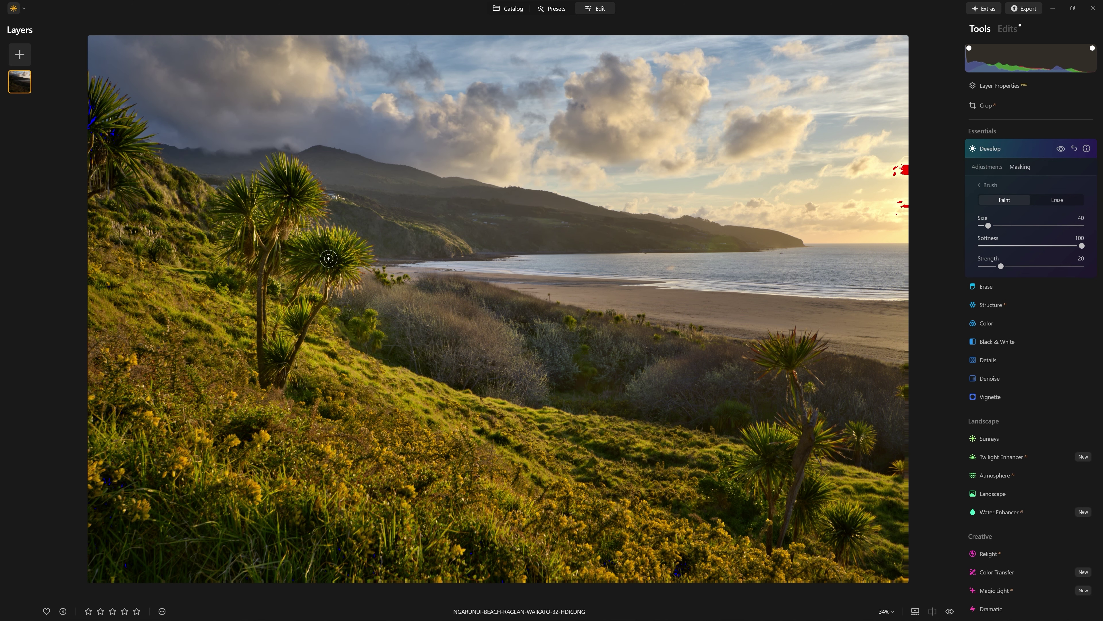
left_click_drag(321, 262, 299, 256)
mouse_move(303, 204)
left_mouse_down()
mouse_move(283, 185)
mouse_move(243, 200)
mouse_move(284, 187)
mouse_move(313, 198)
left_mouse_up()
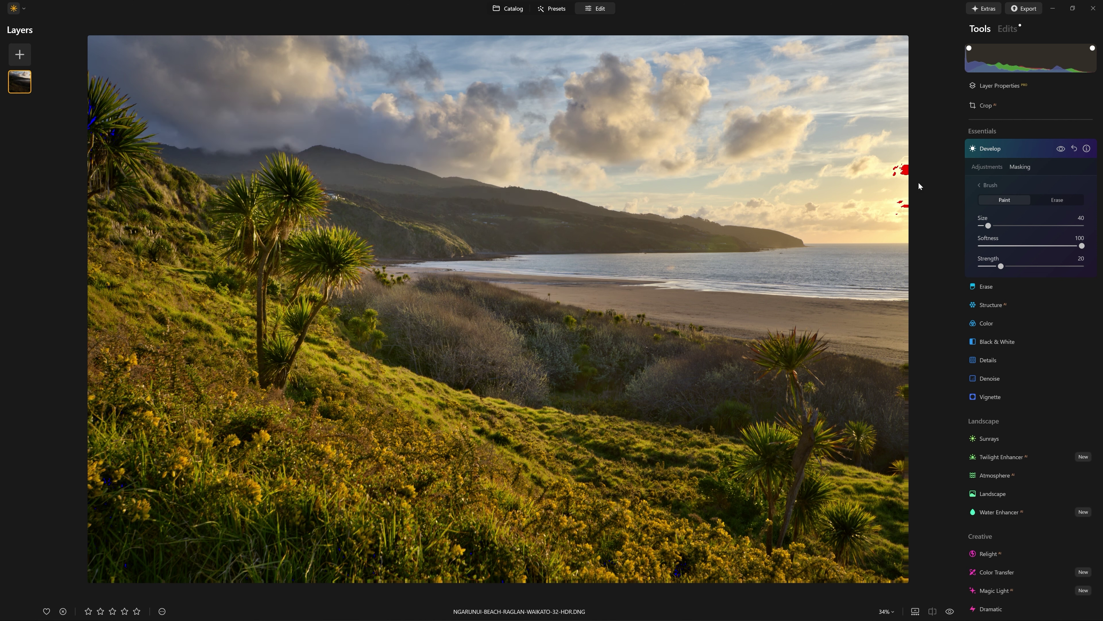
left_click(1064, 148)
left_click(1067, 148)
left_click(1067, 148)
left_click(1067, 148)
Step: Erase the brushed mask from the mountain ridge and distant hills beside the trees with a size 136 eraser at strength 20
scroll(601, 166, "up", 5)
scroll(602, 166, "up", 10)
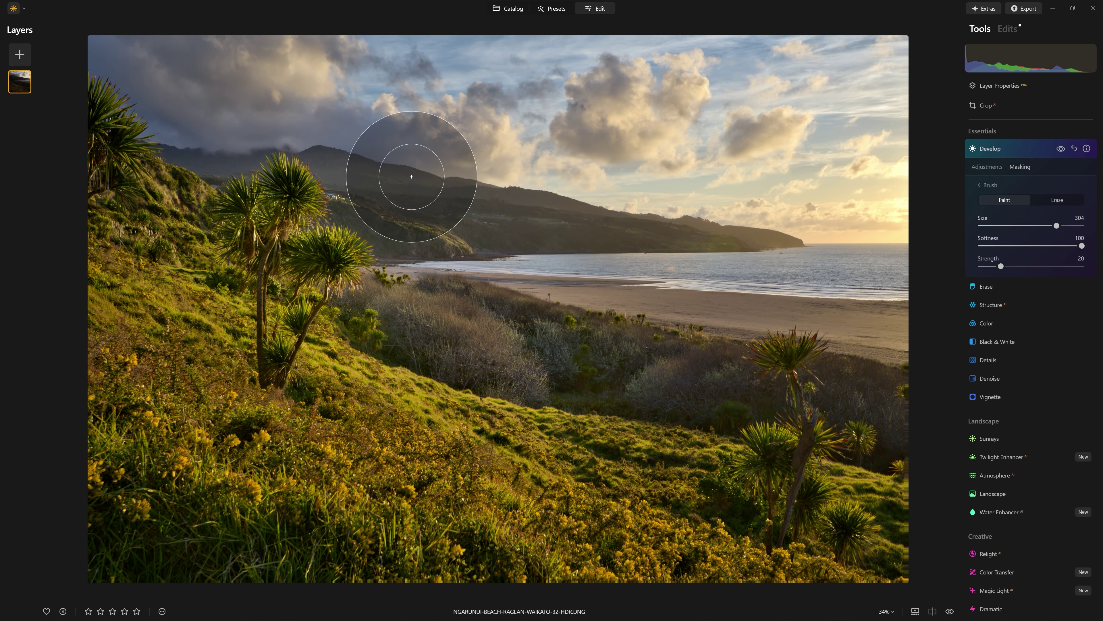
scroll(376, 184, "down", 1)
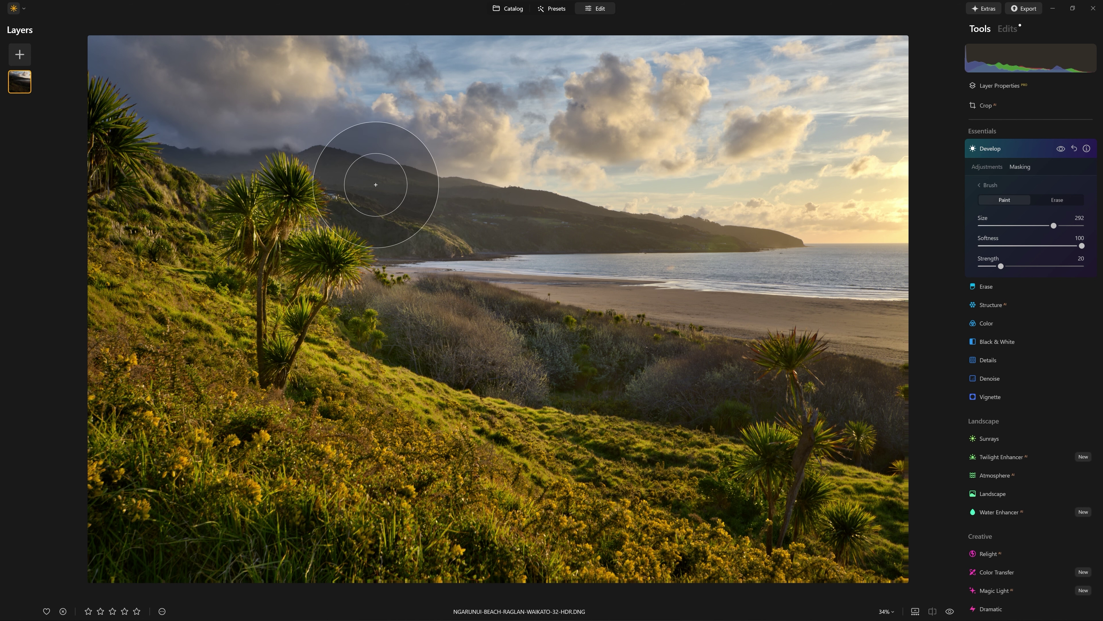
left_click(1043, 198)
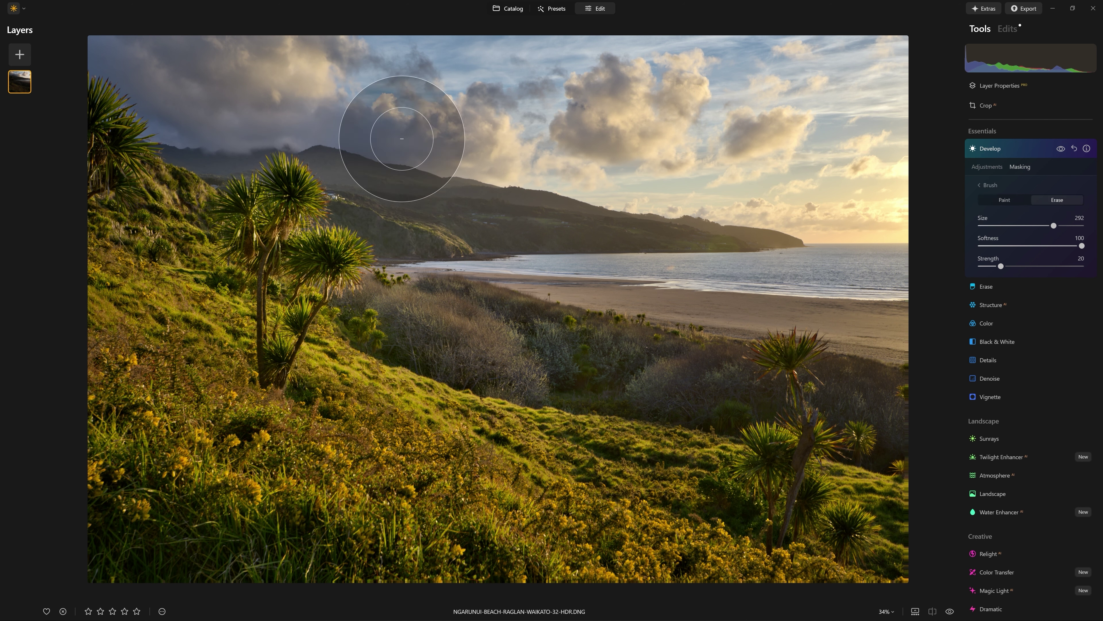
scroll(387, 143, "down", 3)
scroll(344, 137, "down", 8)
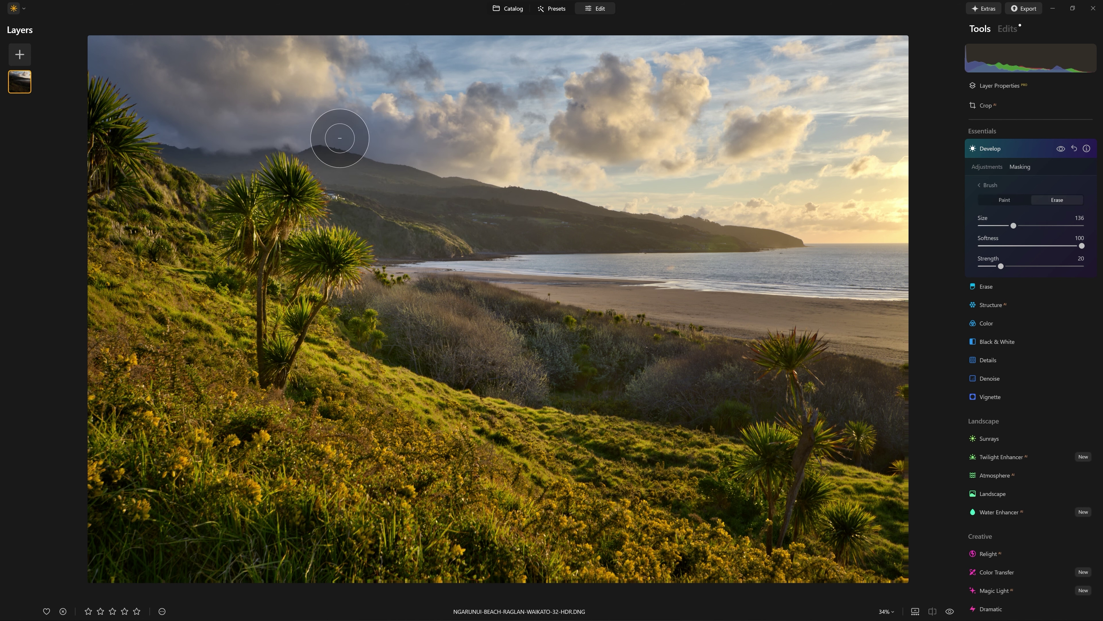
left_click_drag(328, 142, 326, 153)
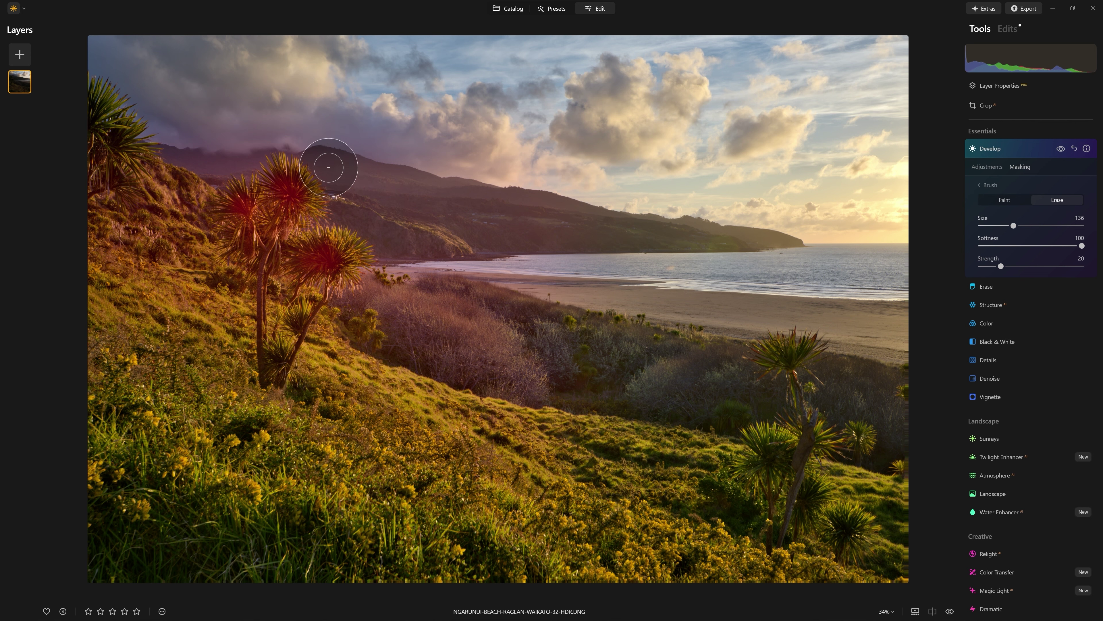
mouse_move(328, 167)
left_mouse_down()
mouse_move(356, 207)
mouse_move(384, 195)
mouse_move(421, 239)
mouse_move(404, 217)
left_mouse_up()
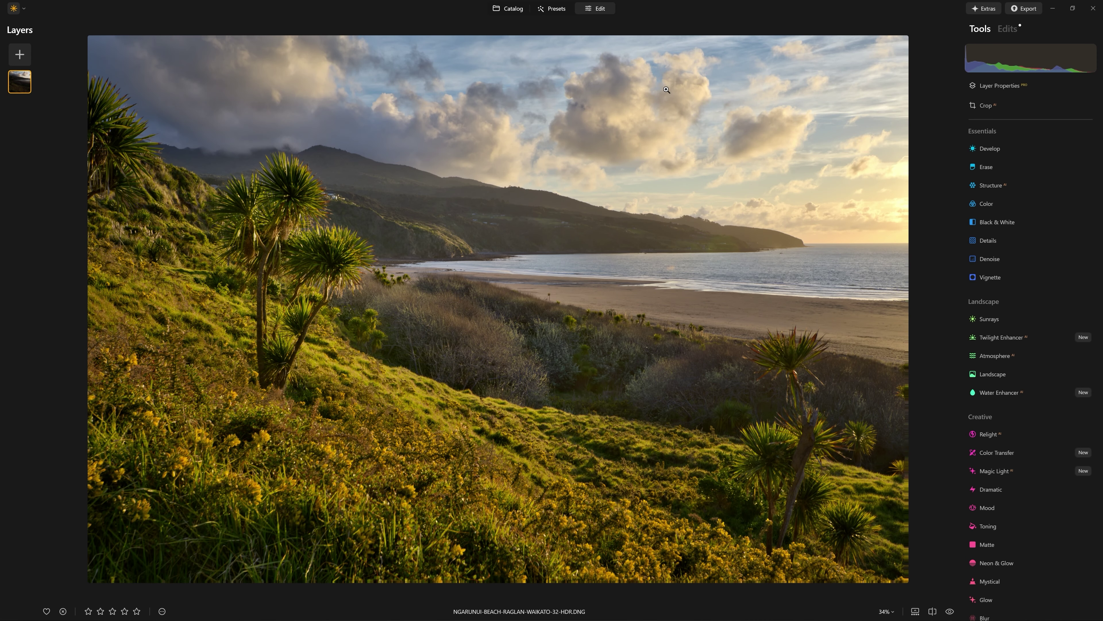
Step: Start another Develop edit and pull down an upper point on the curve to darken the sky and highlights
left_click(1007, 152)
scroll(1043, 239, "down", 3)
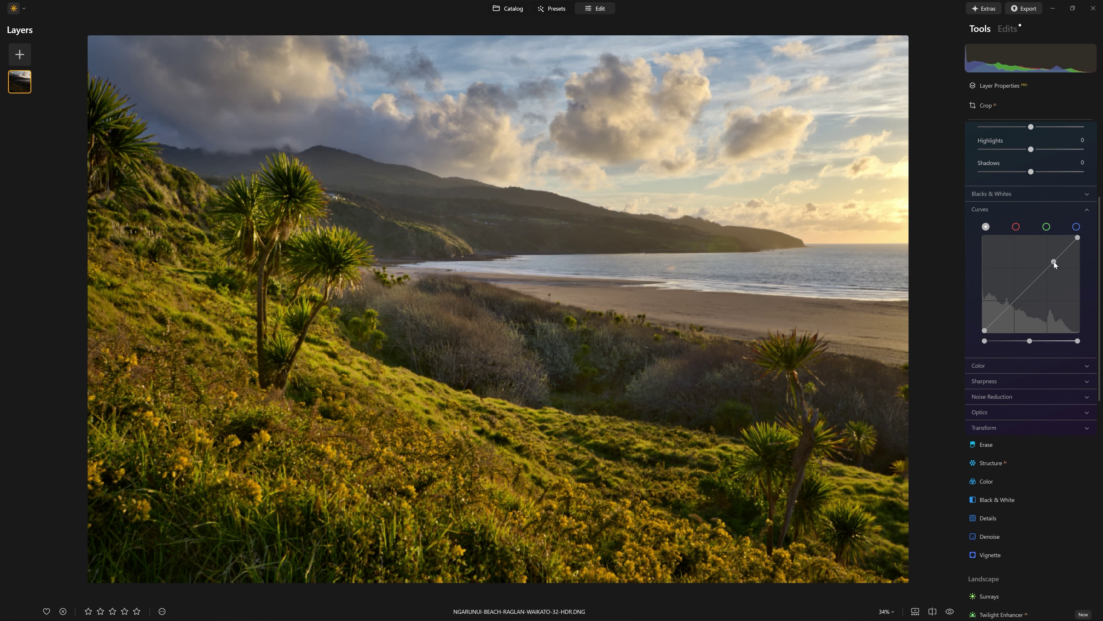
left_click_drag(1056, 260, 1058, 273)
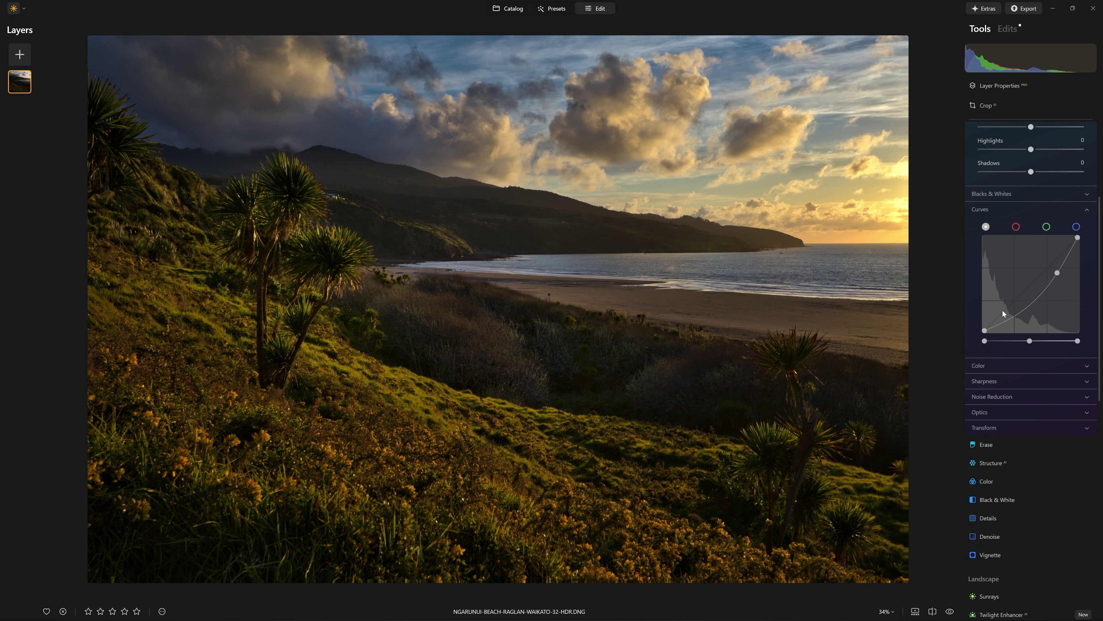
mouse_move(1057, 276)
left_mouse_down()
mouse_move(1045, 267)
mouse_move(1060, 275)
left_mouse_up()
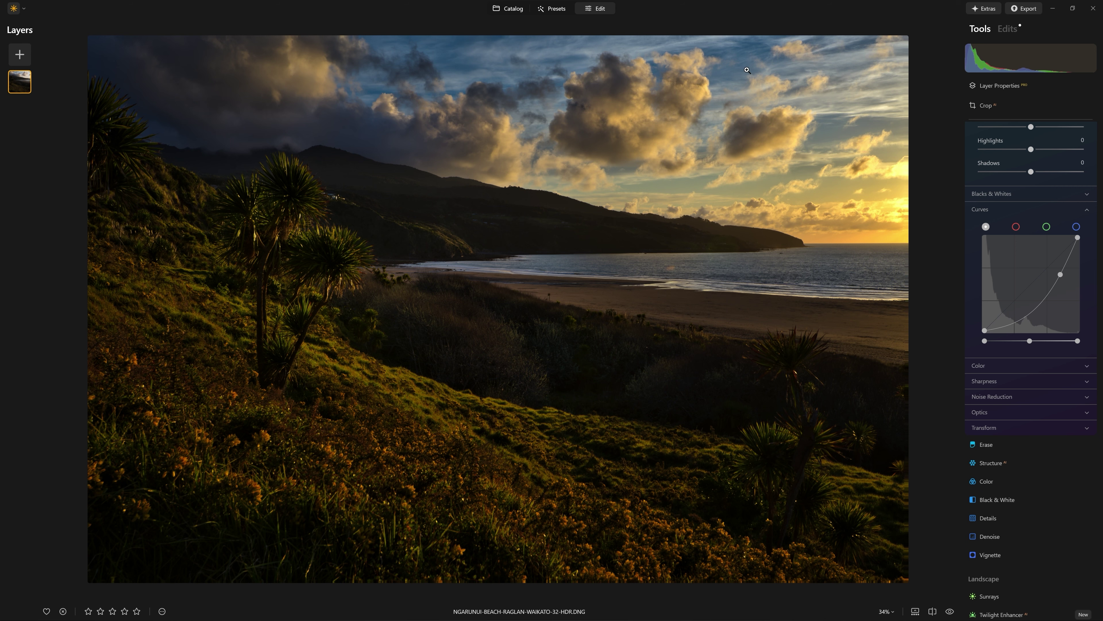
left_click_drag(1056, 275, 1056, 273)
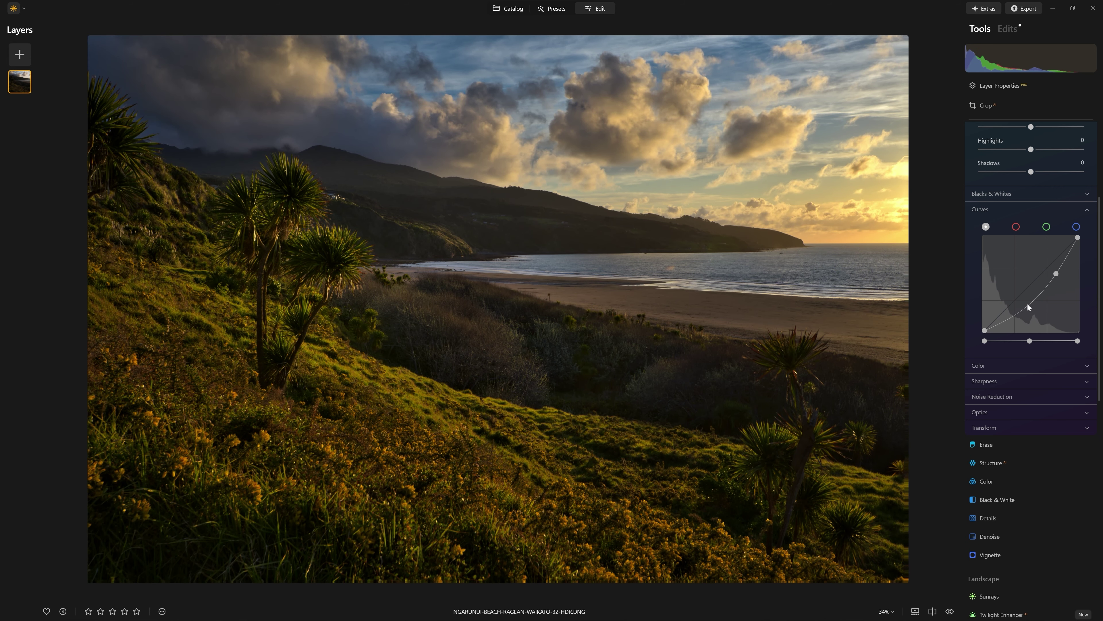
Step: Check the hills at 100%, and add a lower curve point raised to brighten the shadows
left_click(486, 186)
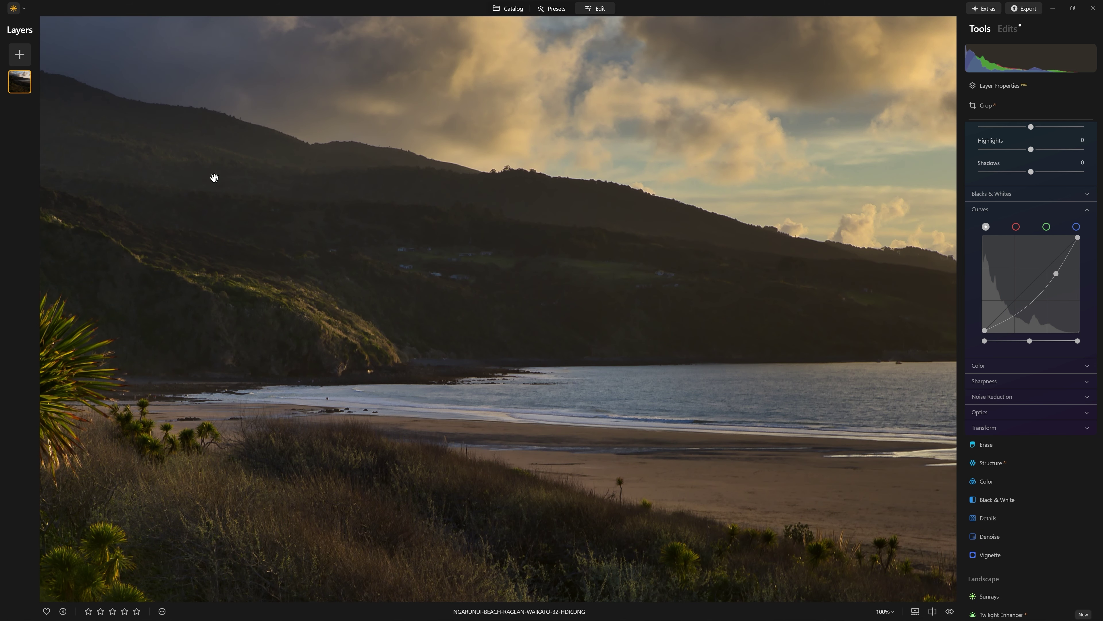
left_click(741, 243)
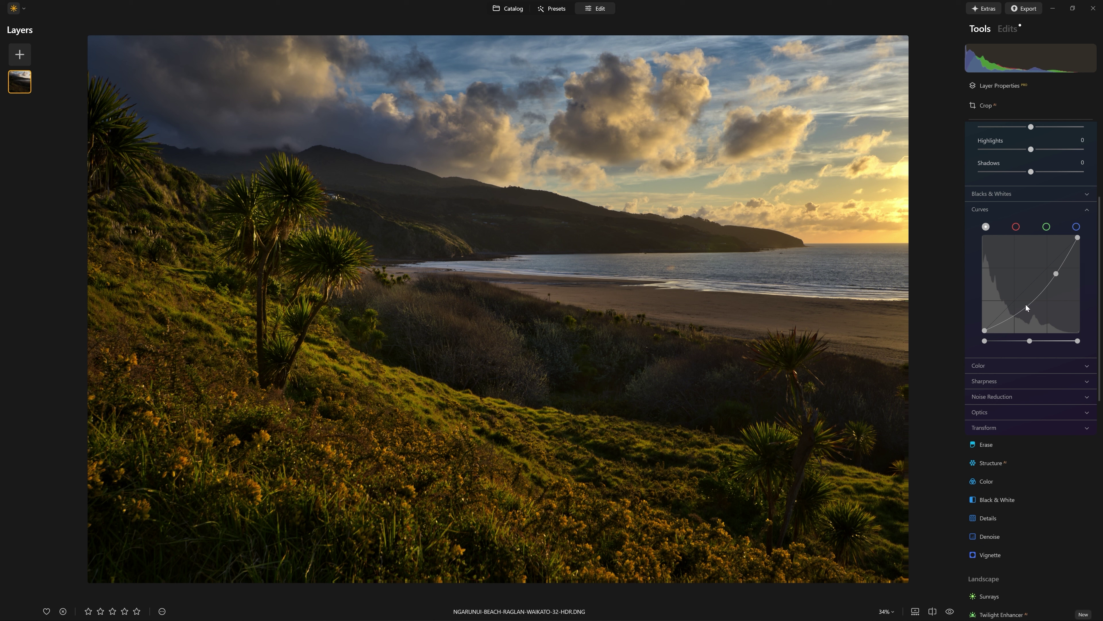
left_click(1018, 309)
left_click_drag(1018, 310, 1012, 309)
scroll(1012, 304, "up", 3)
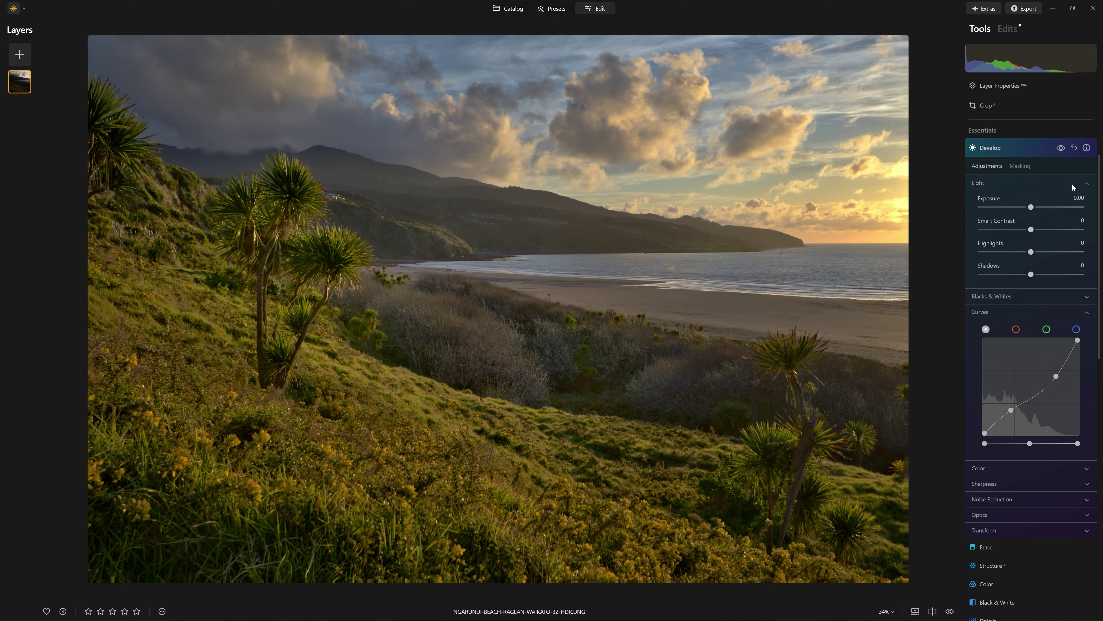
Step: Compare the whole photo with and without the new Develop curve
left_click(1063, 150)
left_click(1061, 149)
left_click(1061, 149)
left_click(1061, 149)
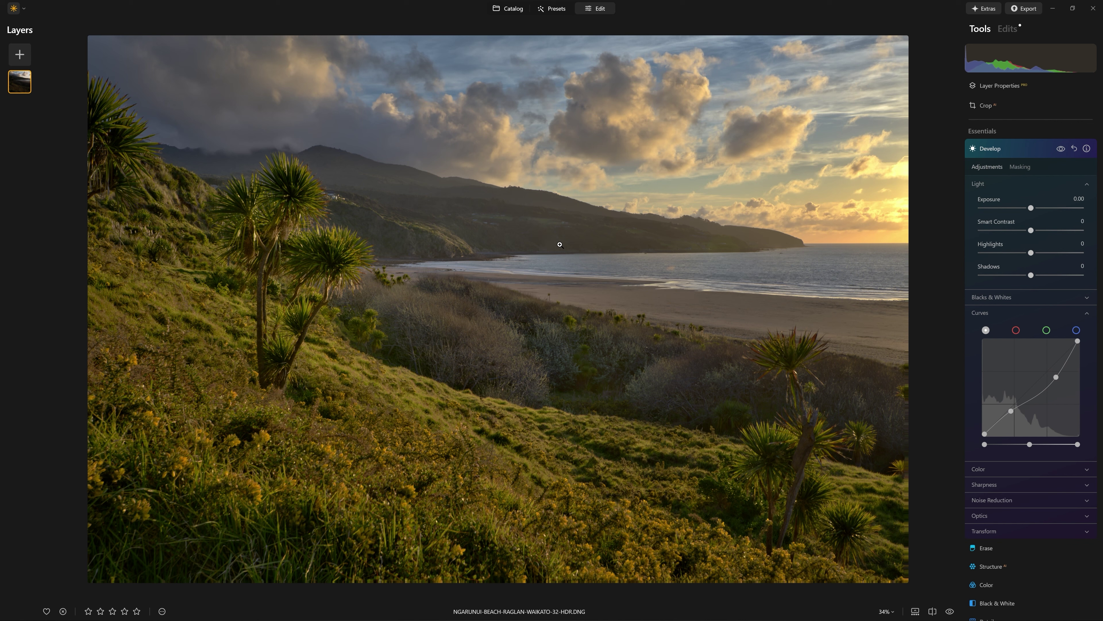
left_click(1061, 149)
left_click(1061, 149)
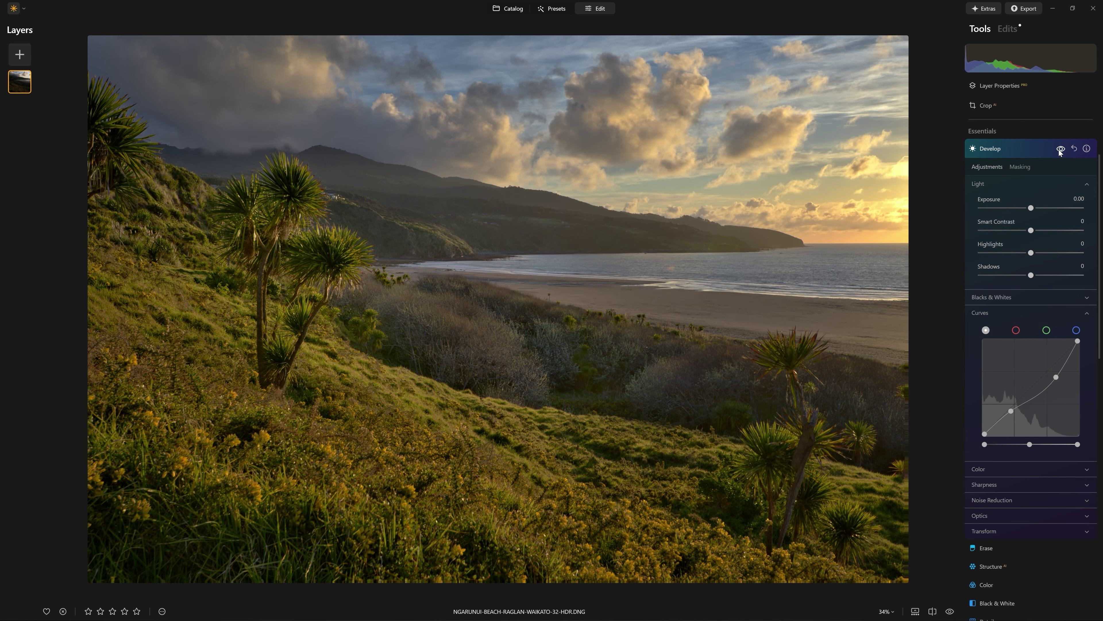
left_click(1061, 149)
left_click(1060, 149)
left_click(1060, 149)
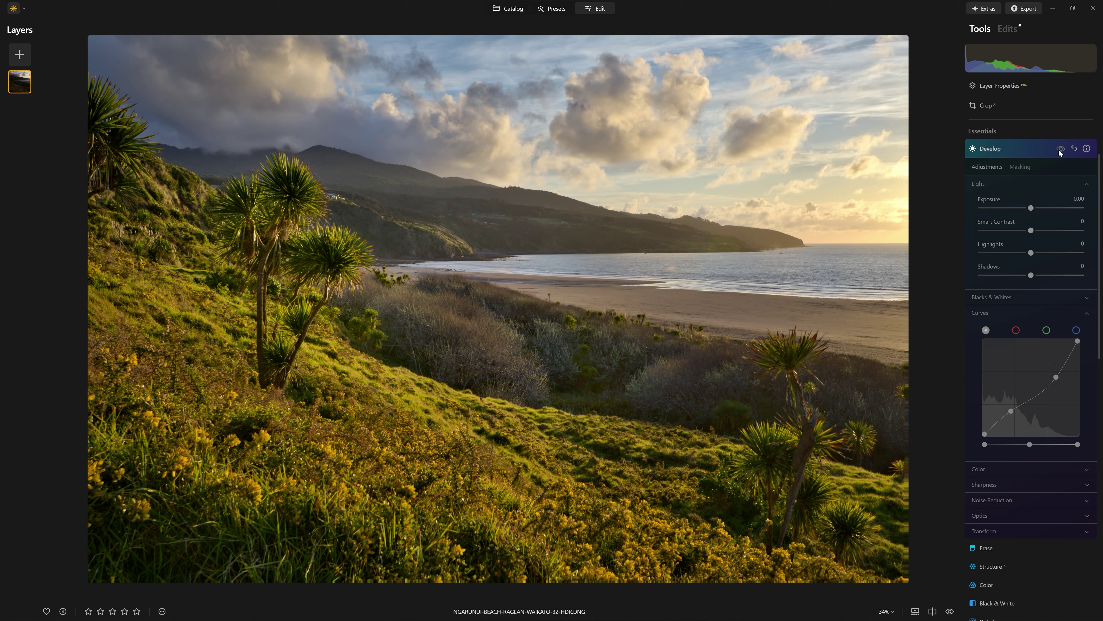
left_click(1061, 149)
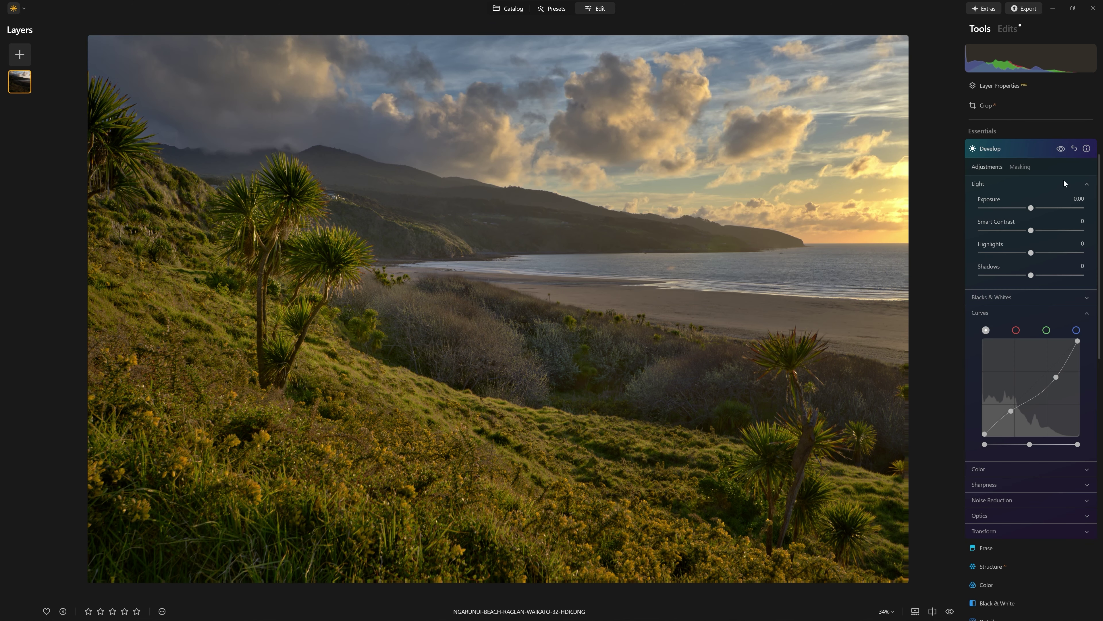
left_click(1061, 149)
left_click(1061, 149)
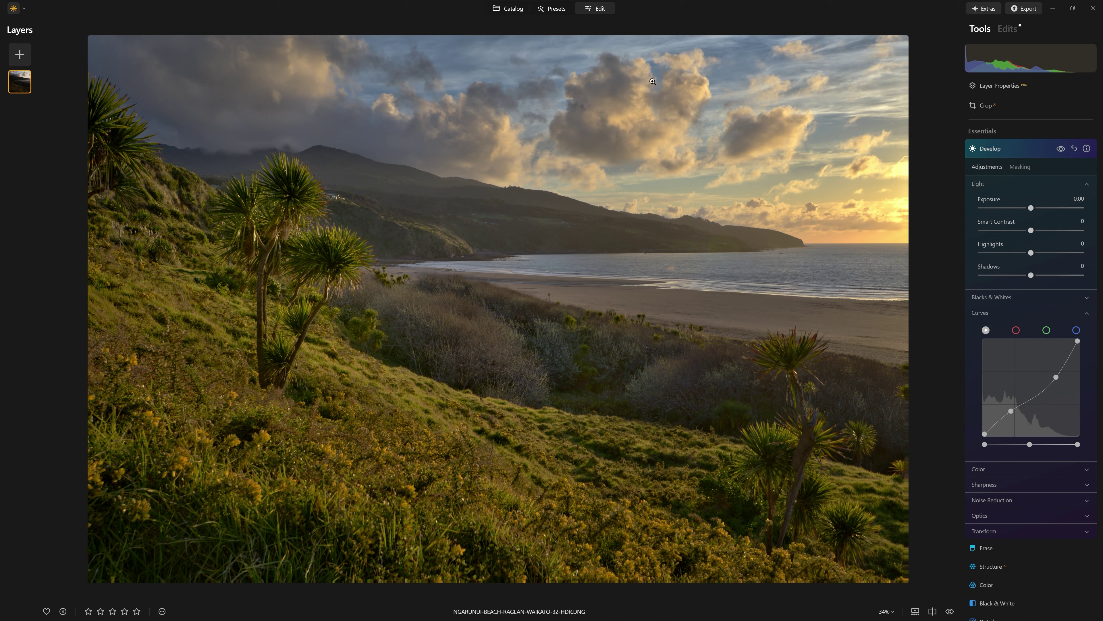
Step: Reopen the latest Develop edit among the applied edits and mask it with a slightly tilted linear gradient covering the sky
left_click(1063, 153)
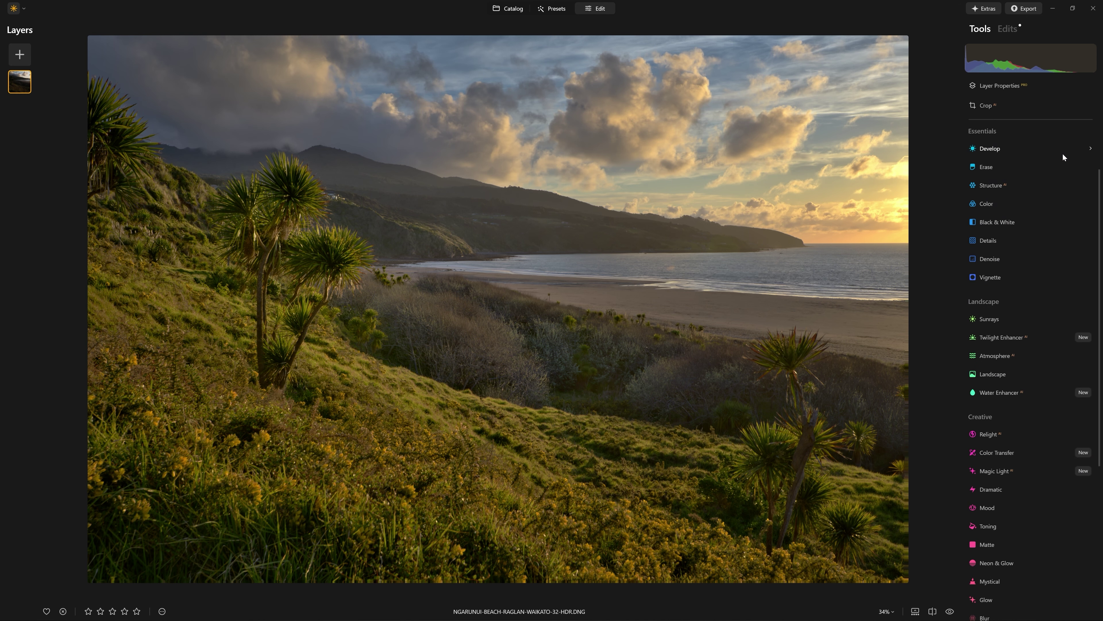
left_click(1007, 29)
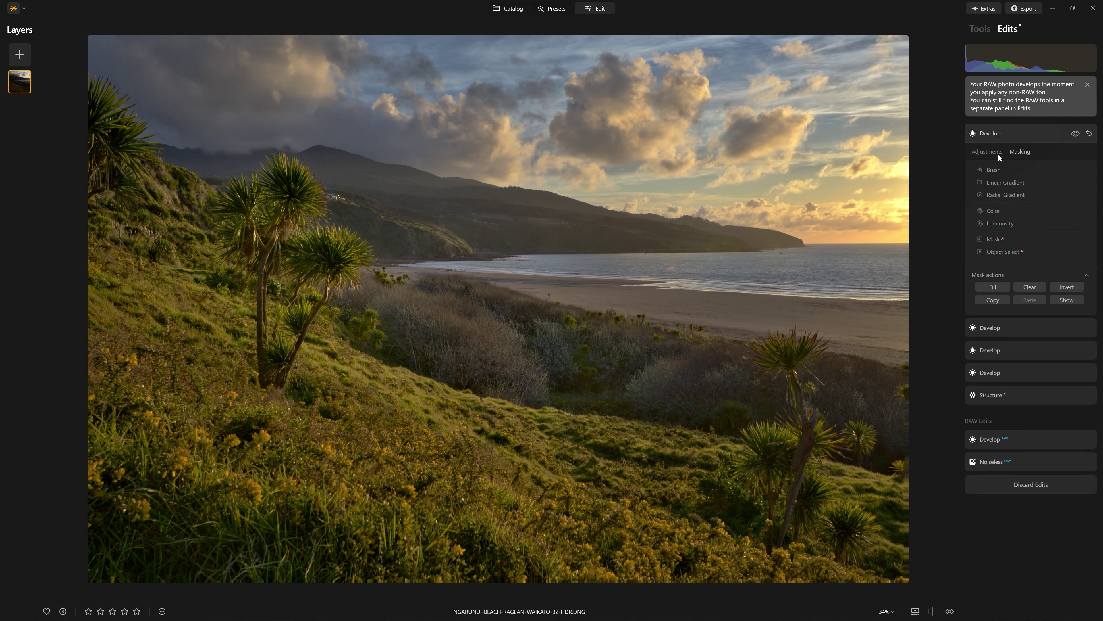
left_click(1021, 183)
left_click_drag(777, 41, 779, 179)
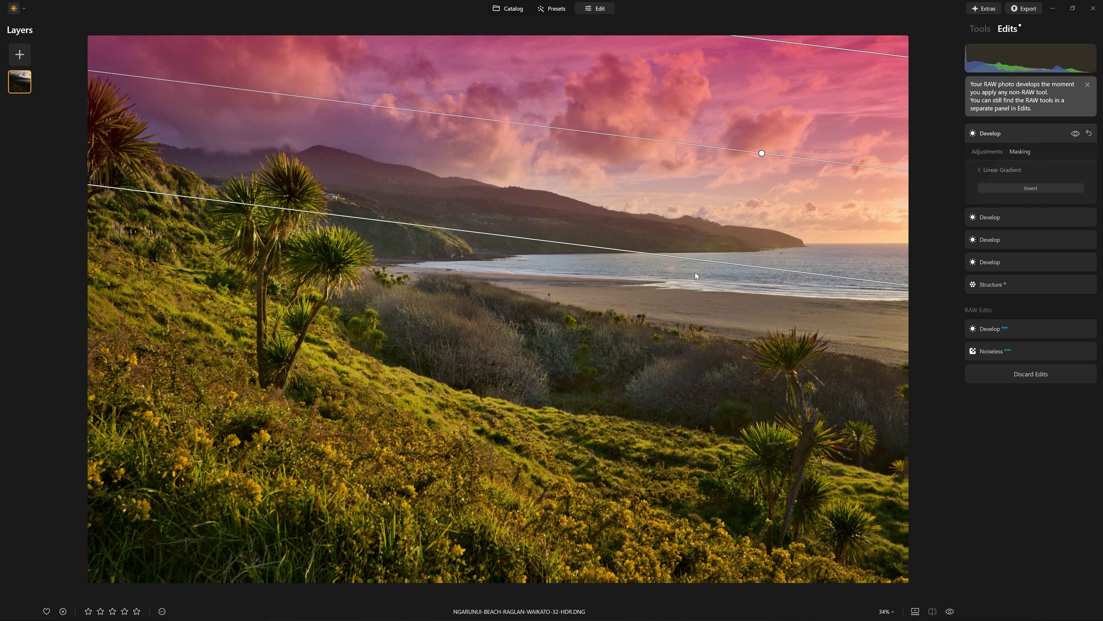
Step: Compare the photo with and without the sky-masked Develop edit, and inspect the hillside and trees at 100%
left_click(1075, 134)
left_click(1075, 133)
left_click(1076, 134)
left_click(1075, 134)
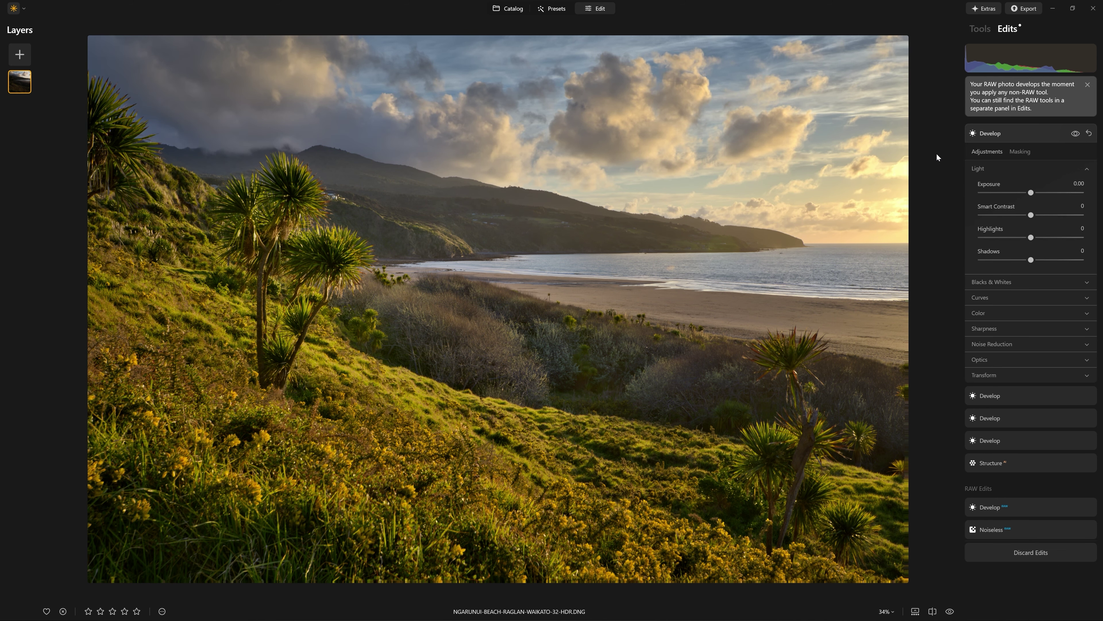
left_click(1077, 134)
left_click(1076, 133)
left_click(1076, 134)
left_click(1076, 133)
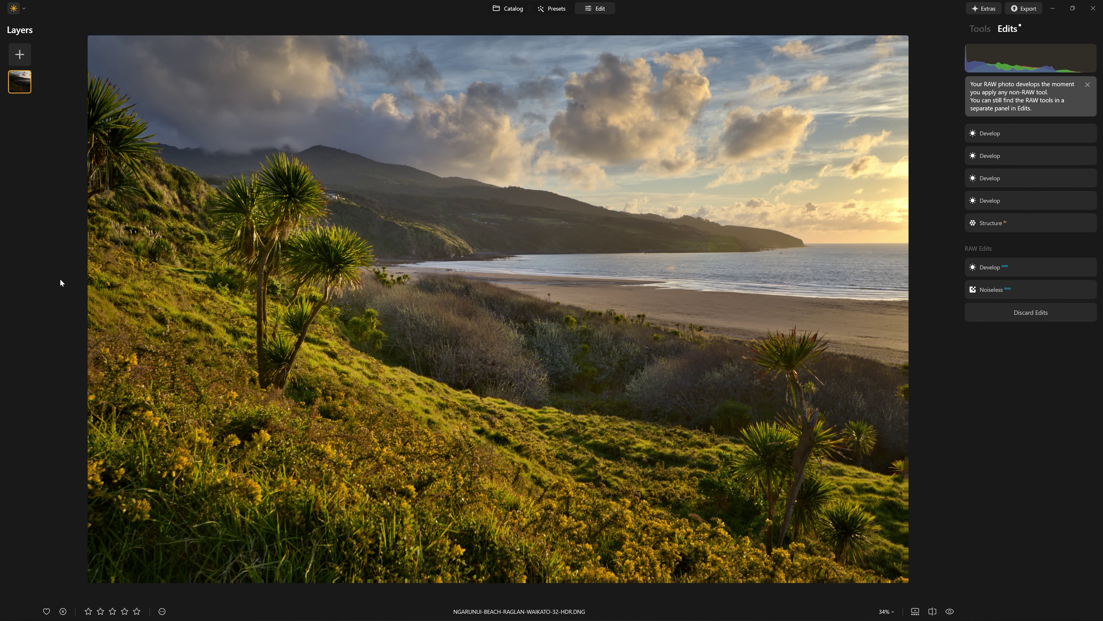
left_click(90, 276)
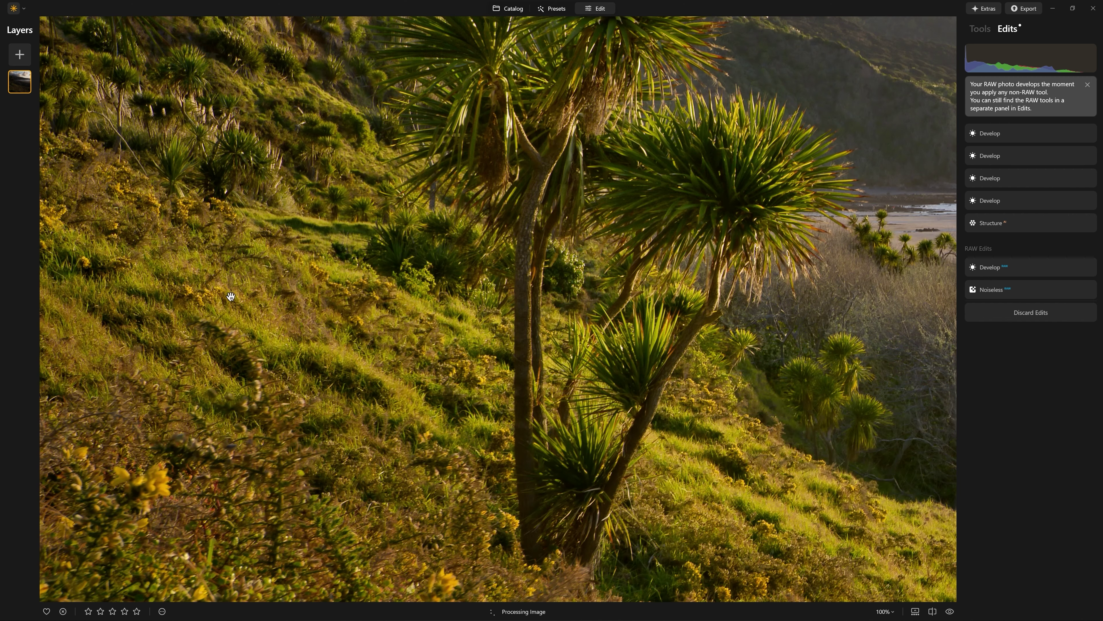
left_click(261, 321)
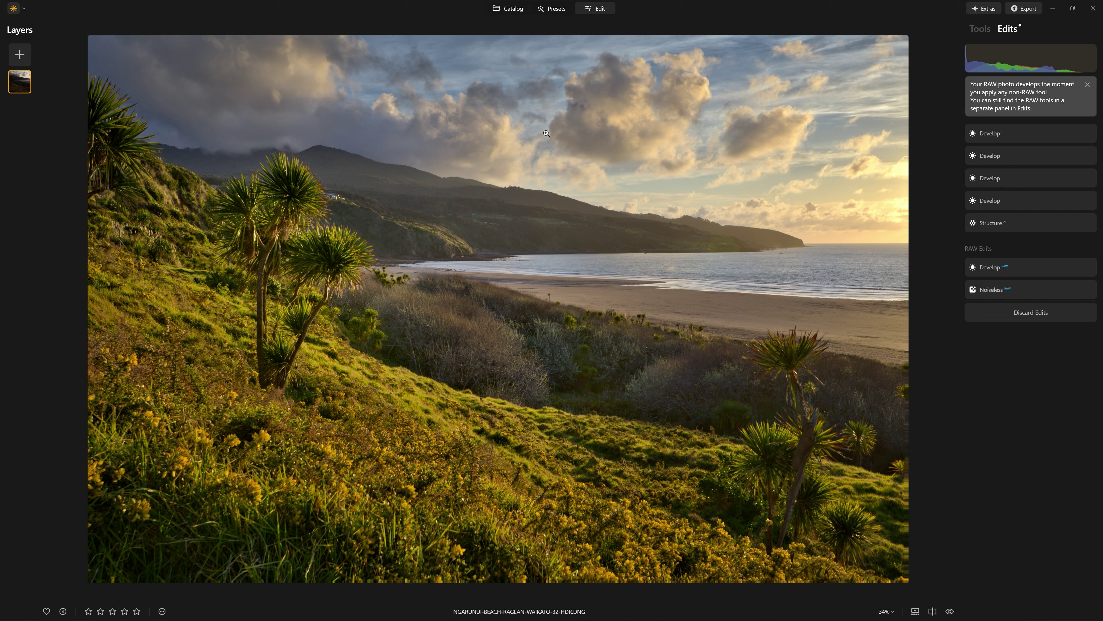
Step: Start another Develop edit and pull the middle of the RGB curve down to darken the photo
left_click(981, 30)
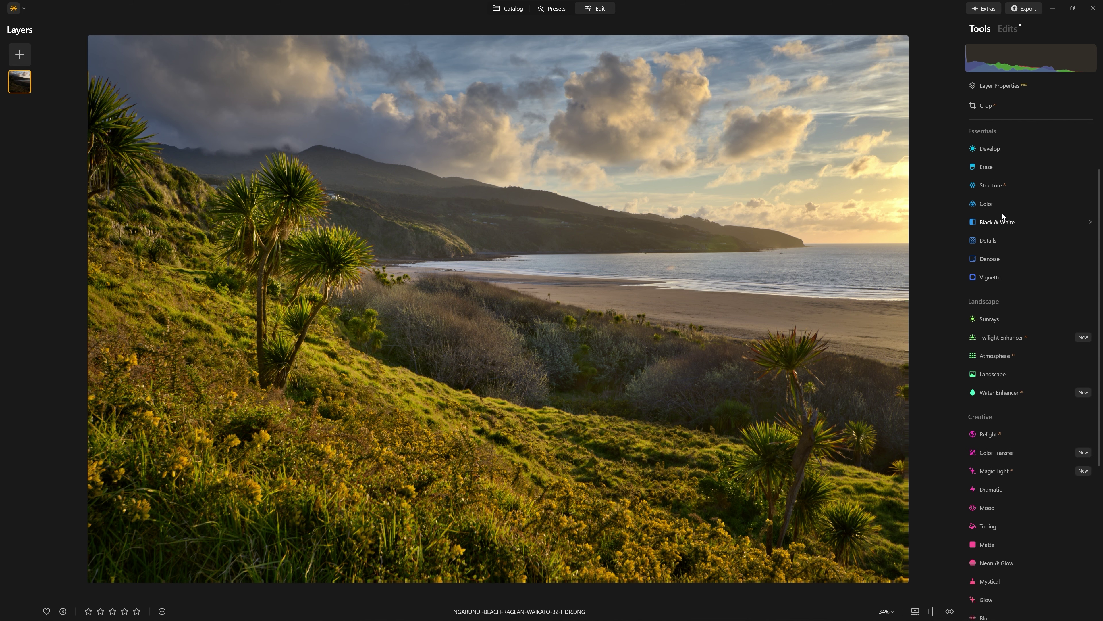
left_click(997, 148)
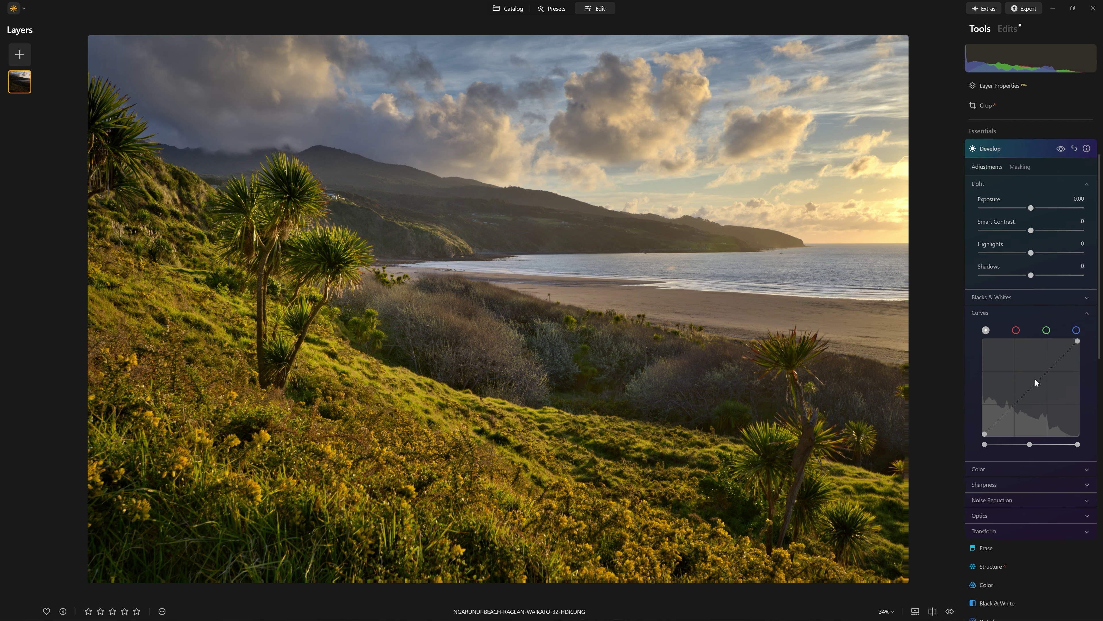
left_click_drag(1036, 383, 1047, 396)
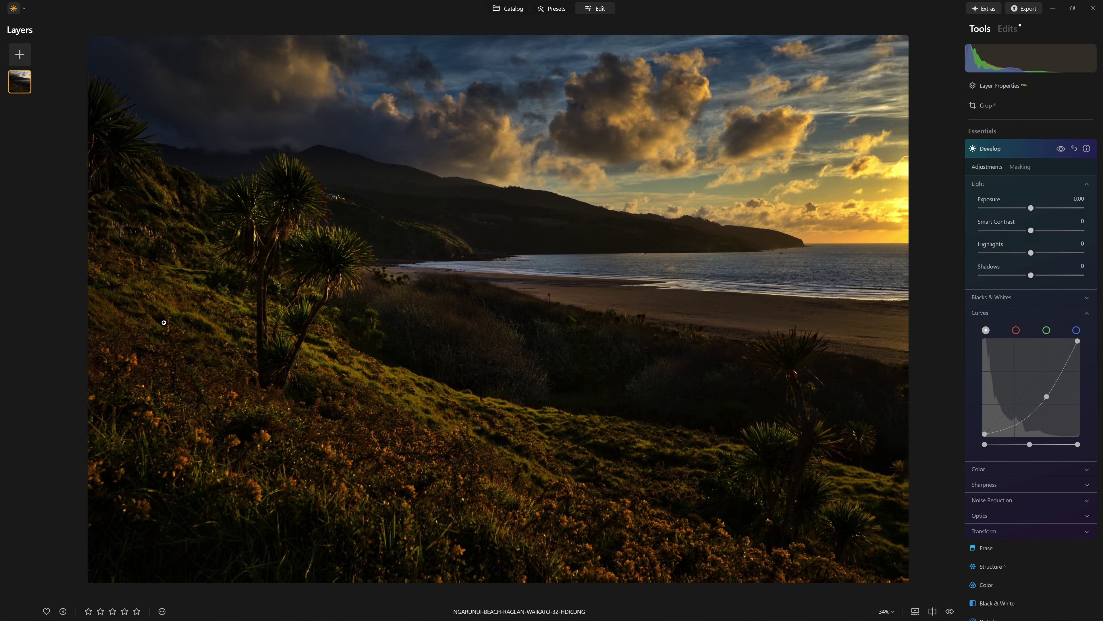
Step: Mask the Develop edit by painting the left hillside and the foreground bushes with a brush of size 400 and strength 60
left_click(1021, 166)
left_click(995, 185)
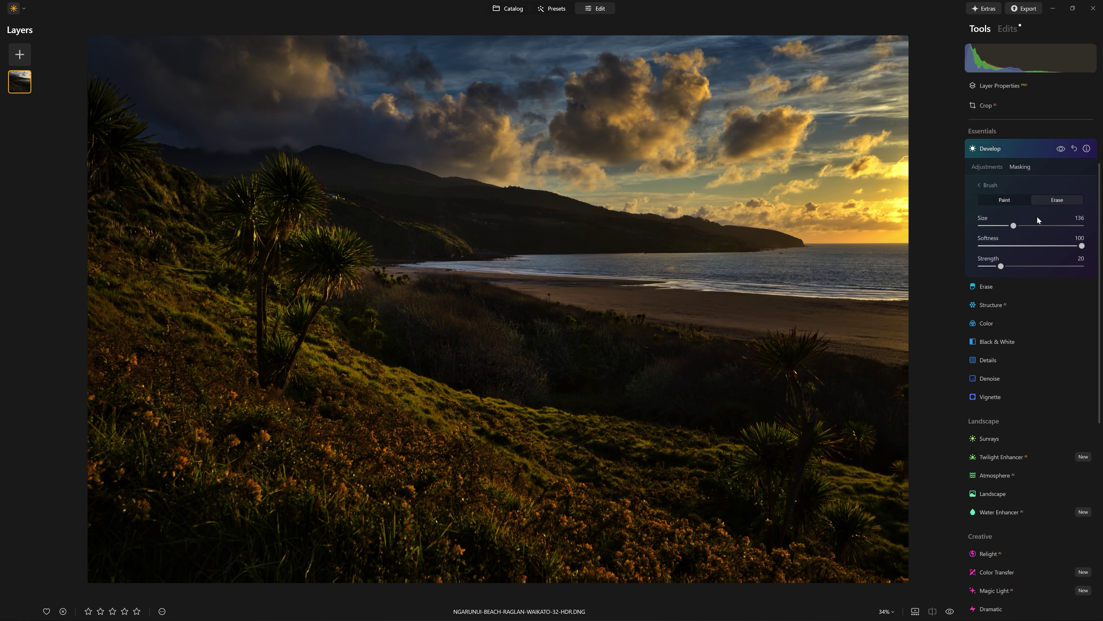
left_click_drag(1002, 266, 1043, 267)
left_click(1021, 197)
left_click_drag(1014, 226, 1102, 207)
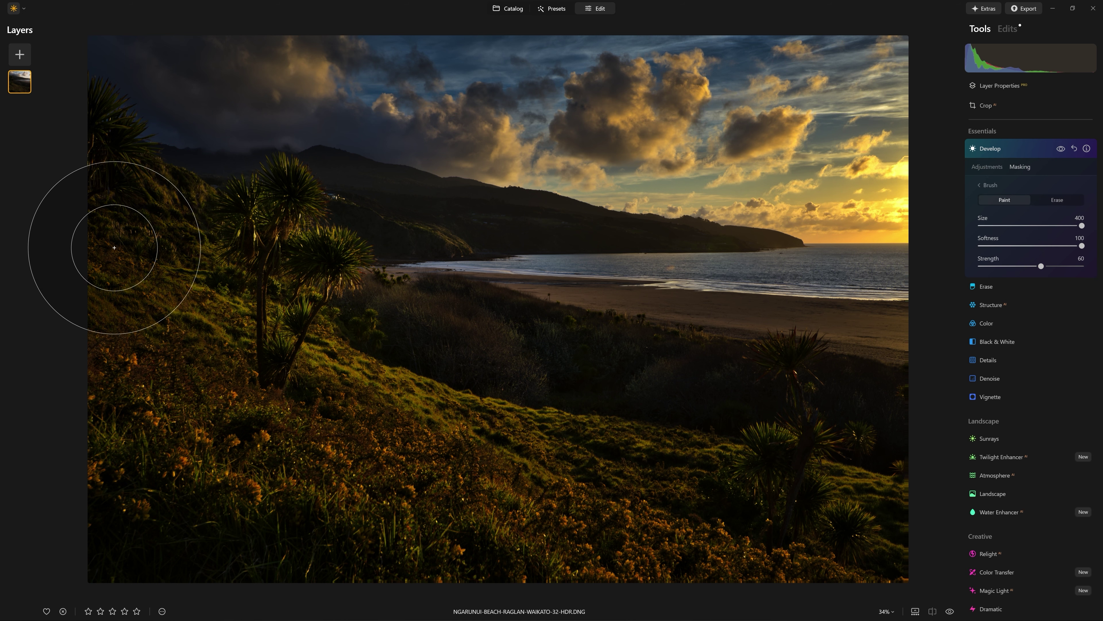
mouse_move(105, 222)
left_mouse_down()
mouse_move(97, 263)
mouse_move(112, 326)
mouse_move(89, 351)
mouse_move(125, 415)
left_mouse_up()
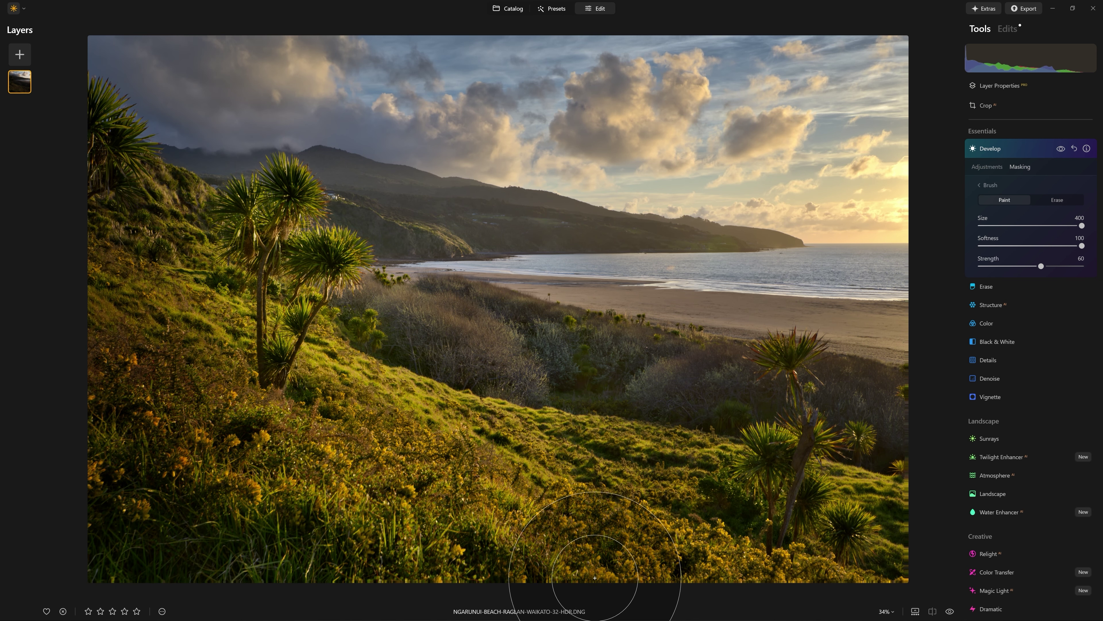
mouse_move(611, 582)
left_mouse_down()
mouse_move(751, 591)
mouse_move(911, 554)
mouse_move(916, 517)
mouse_move(501, 573)
left_mouse_up()
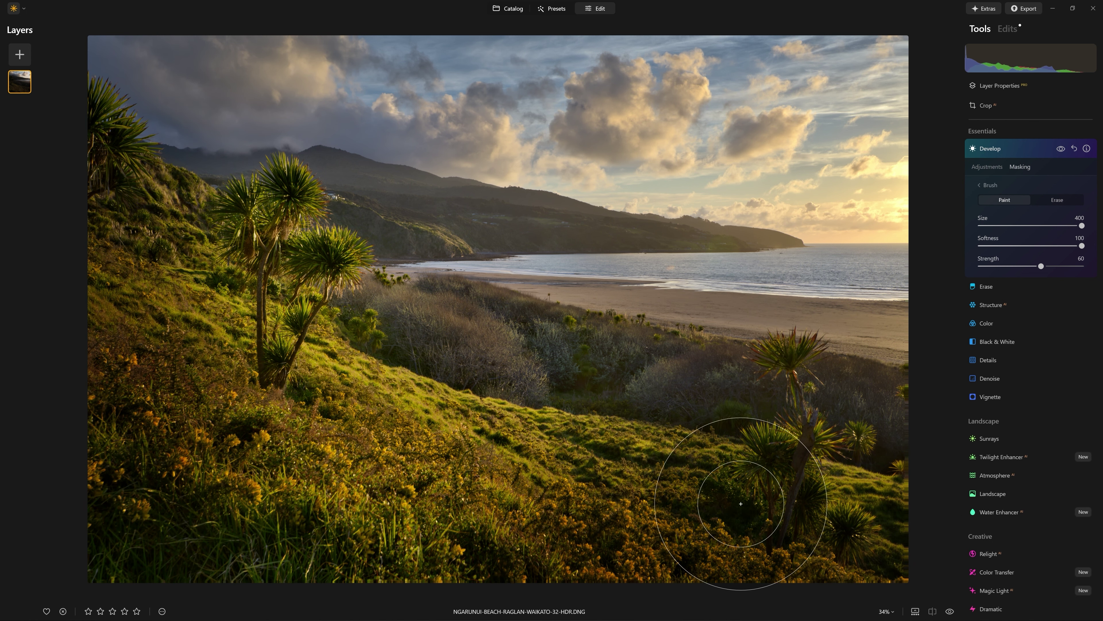
Step: Compare the foreground with and without the brush-masked darkening
left_click(1061, 148)
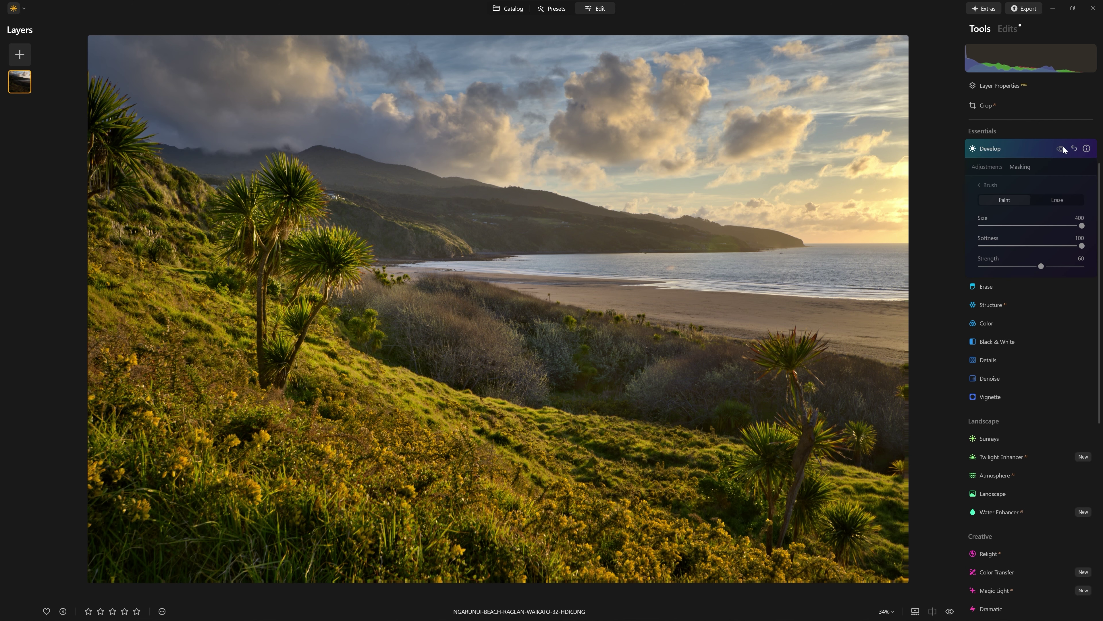
left_click(1063, 149)
left_click(1062, 149)
left_click(1062, 150)
left_click(1063, 149)
left_click(1063, 149)
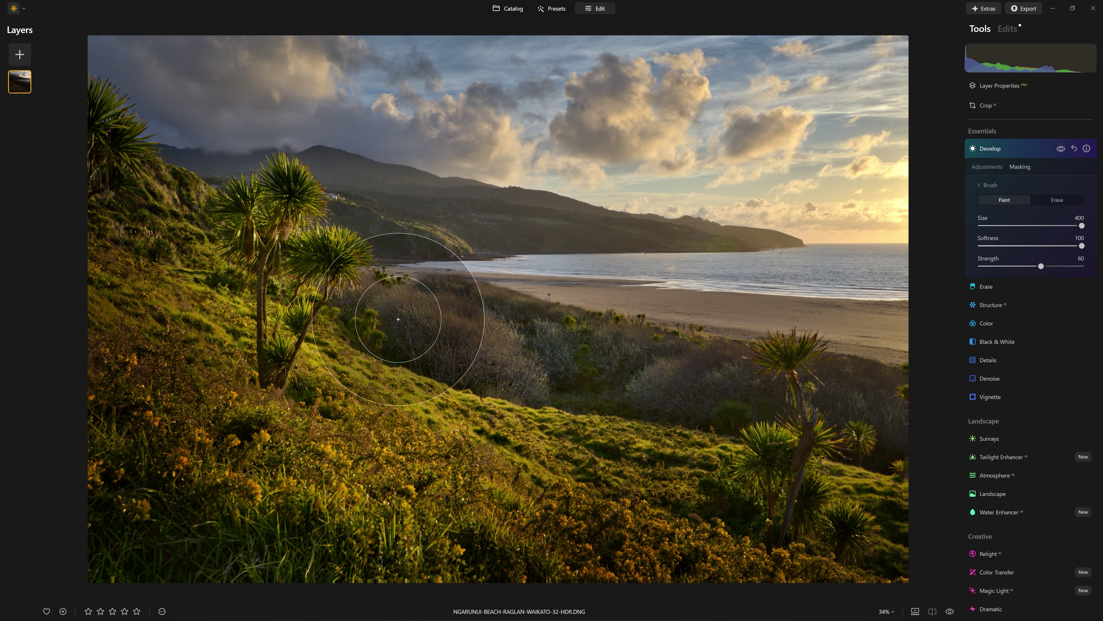
left_click(1060, 149)
left_click(1060, 149)
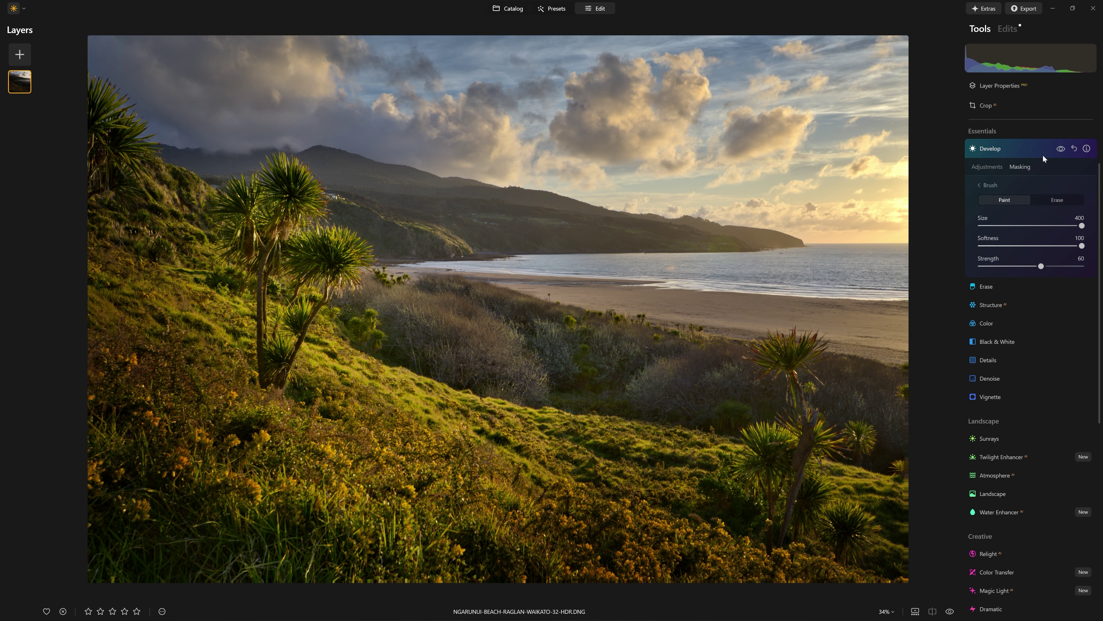
left_click(1061, 149)
left_click(1060, 149)
Step: Remove the middle point from the masked edit's RGB curve and lower its white endpoint to just below mid-height
left_click(988, 167)
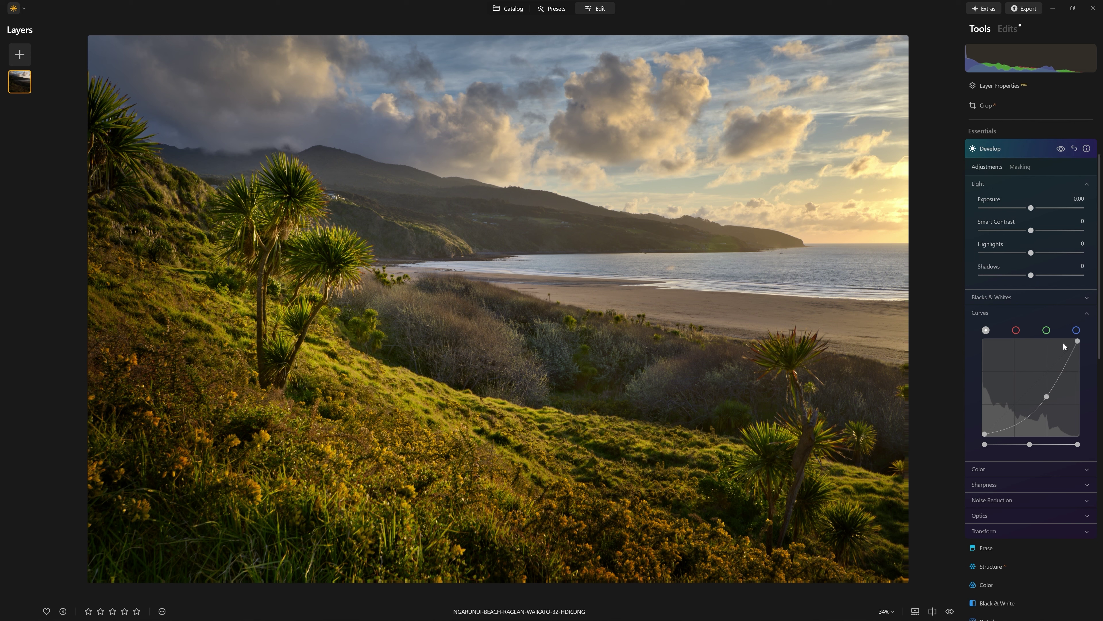
left_click_drag(1049, 397, 1060, 395)
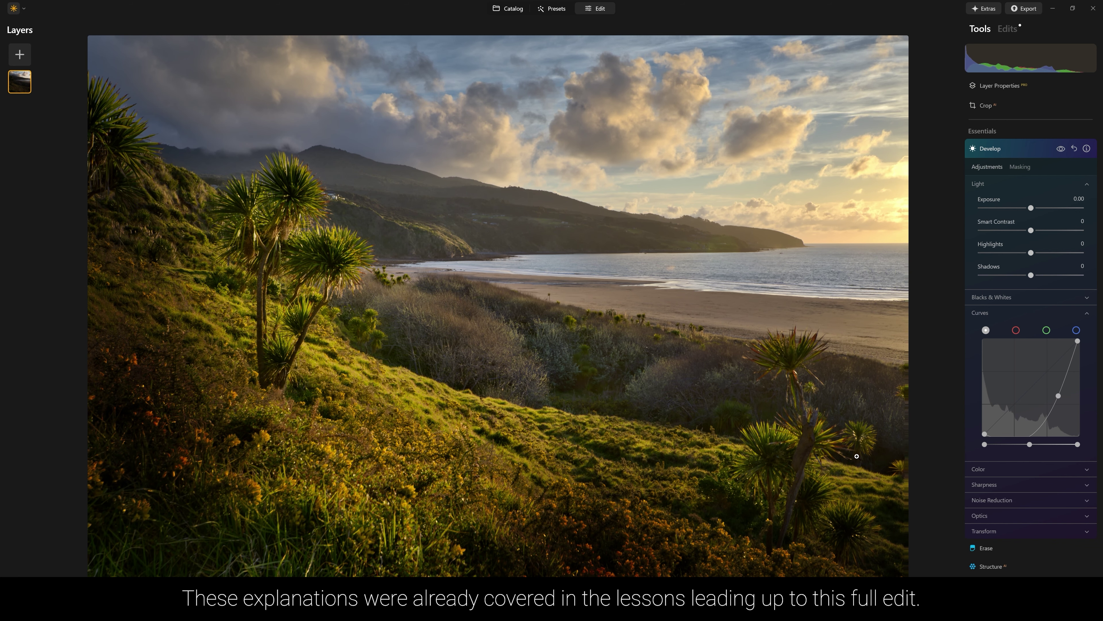
left_click_drag(1059, 399, 1053, 402)
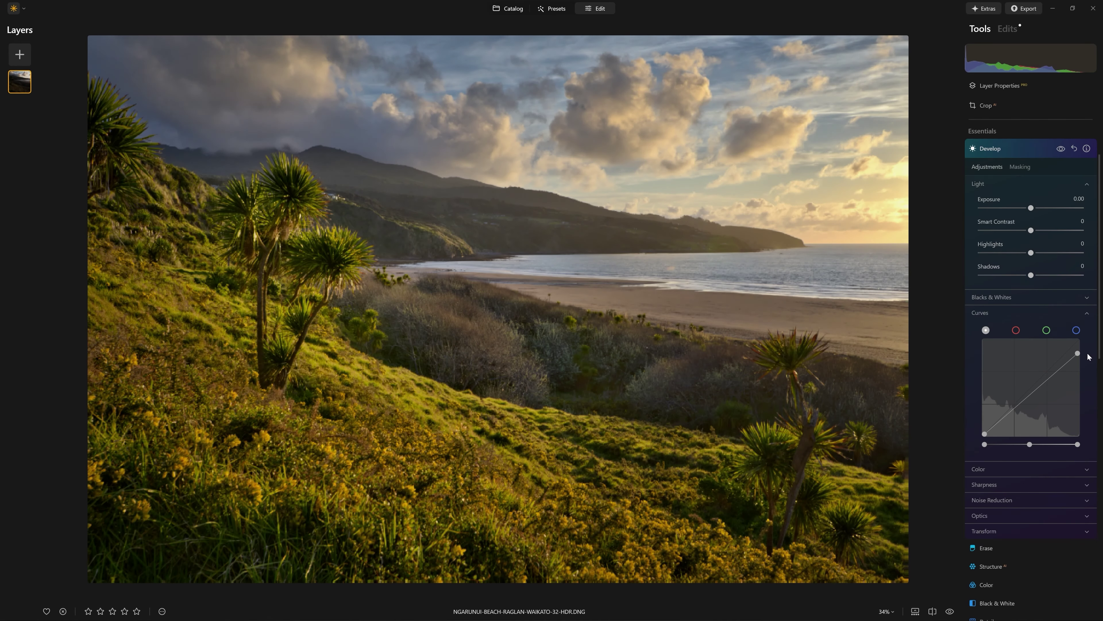
left_click_drag(1084, 350, 1090, 398)
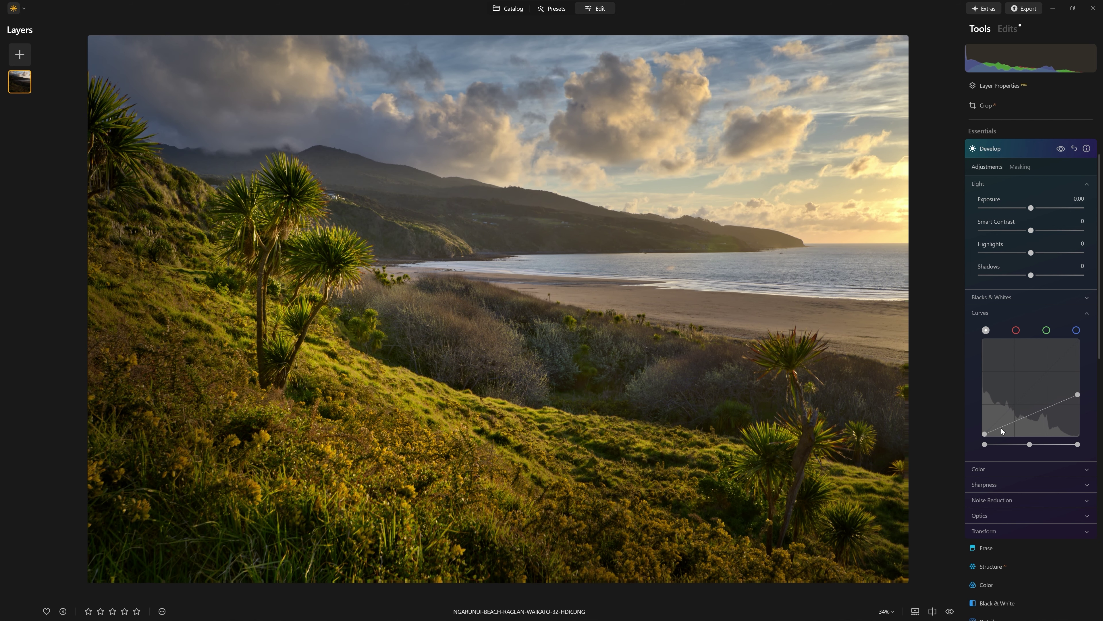
Step: Compare the whole photo with and without the lowered white endpoint in the masked edit
left_click(1061, 148)
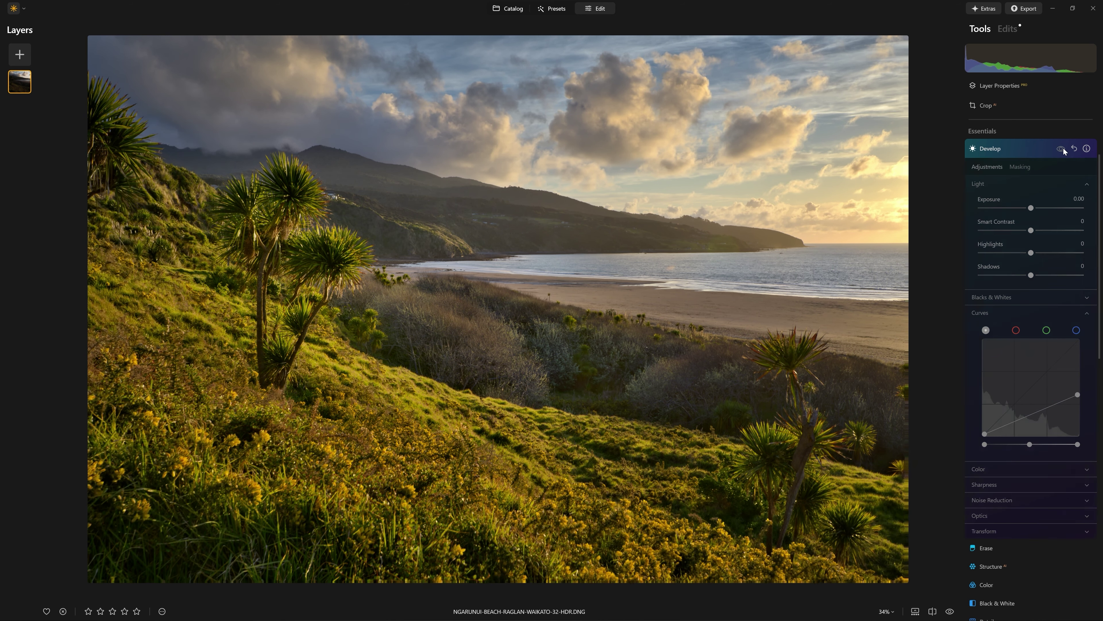
left_click(1062, 149)
left_click(1063, 150)
left_click(1061, 150)
left_click(1061, 150)
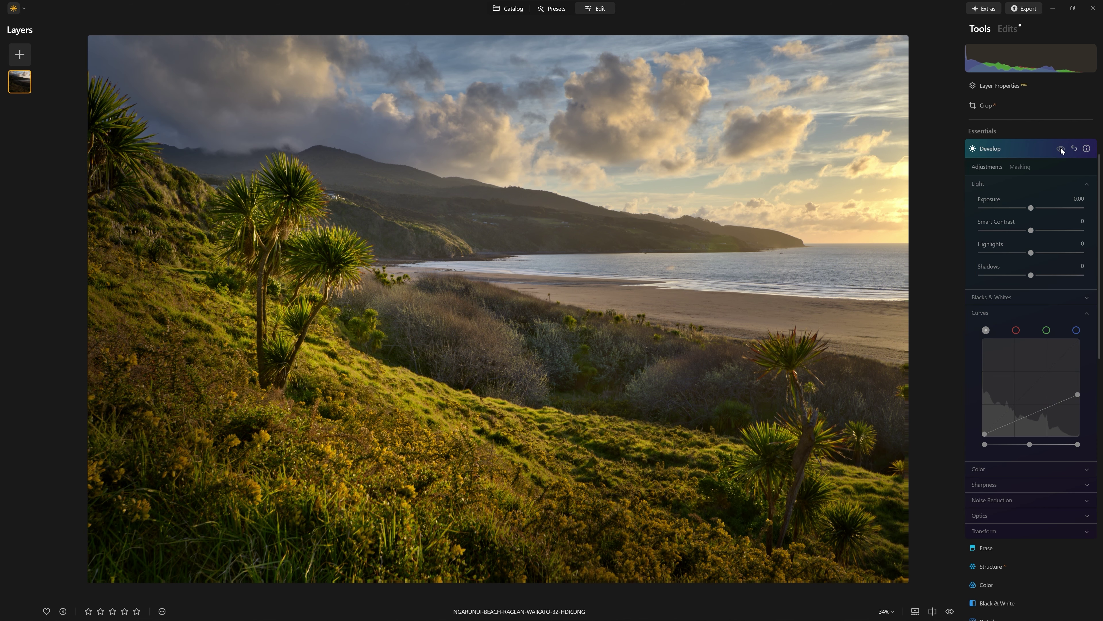
left_click(1061, 149)
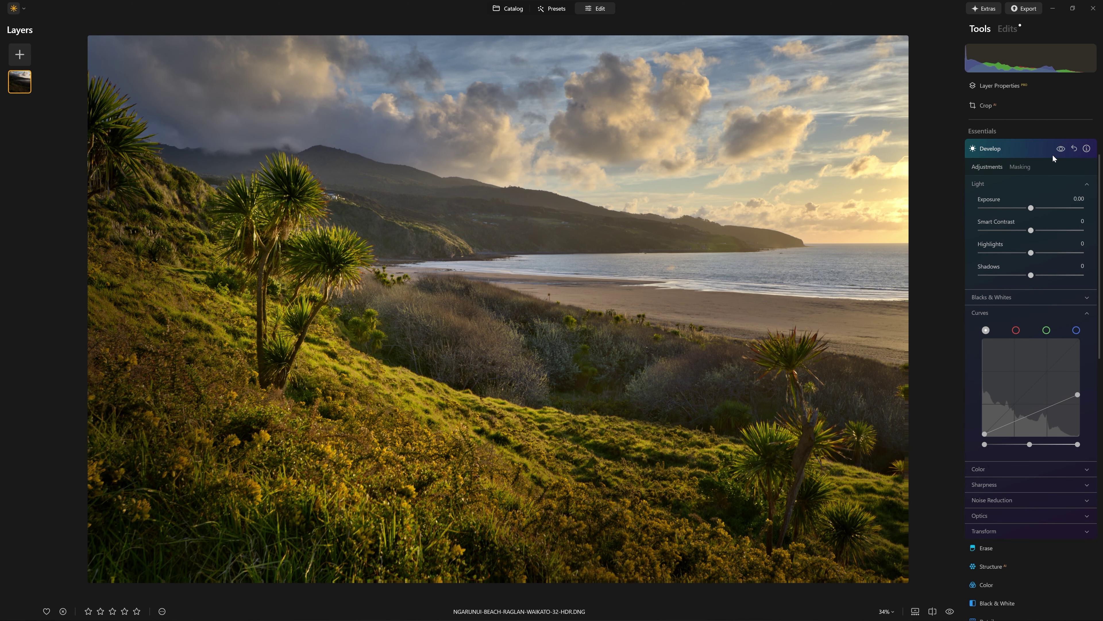
left_click(1061, 149)
left_click(1061, 150)
left_click(1061, 149)
left_click(1061, 149)
left_click(1061, 149)
left_click(1061, 150)
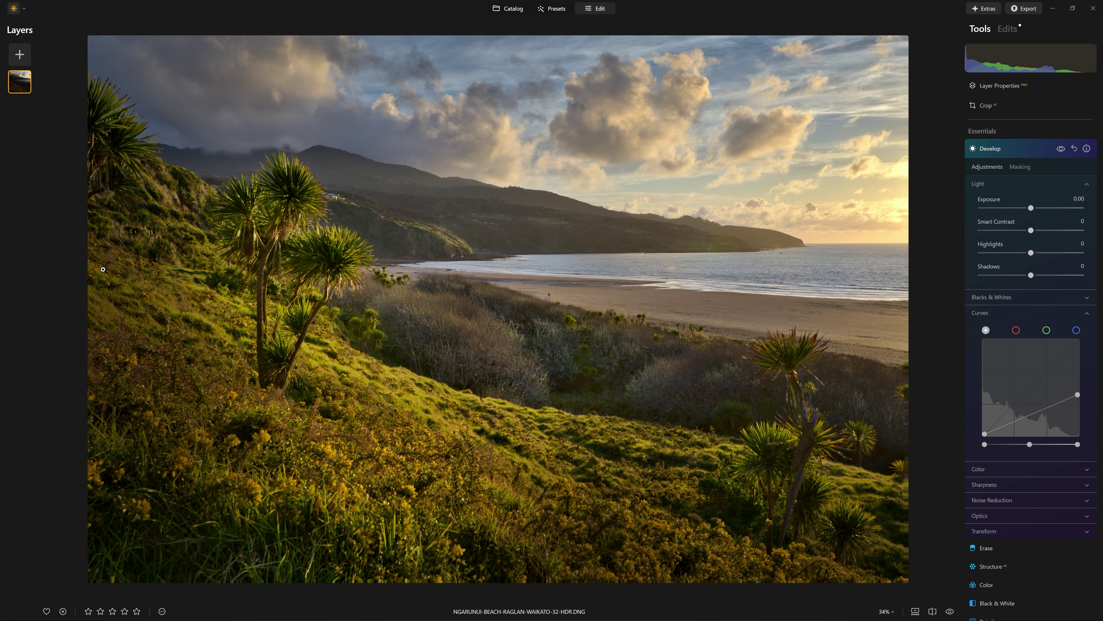
Step: Compare the hillside and trees at 100% with and without the masked edit, and recheck it on the whole photo
left_click(112, 283)
left_click(1061, 150)
left_click(1061, 149)
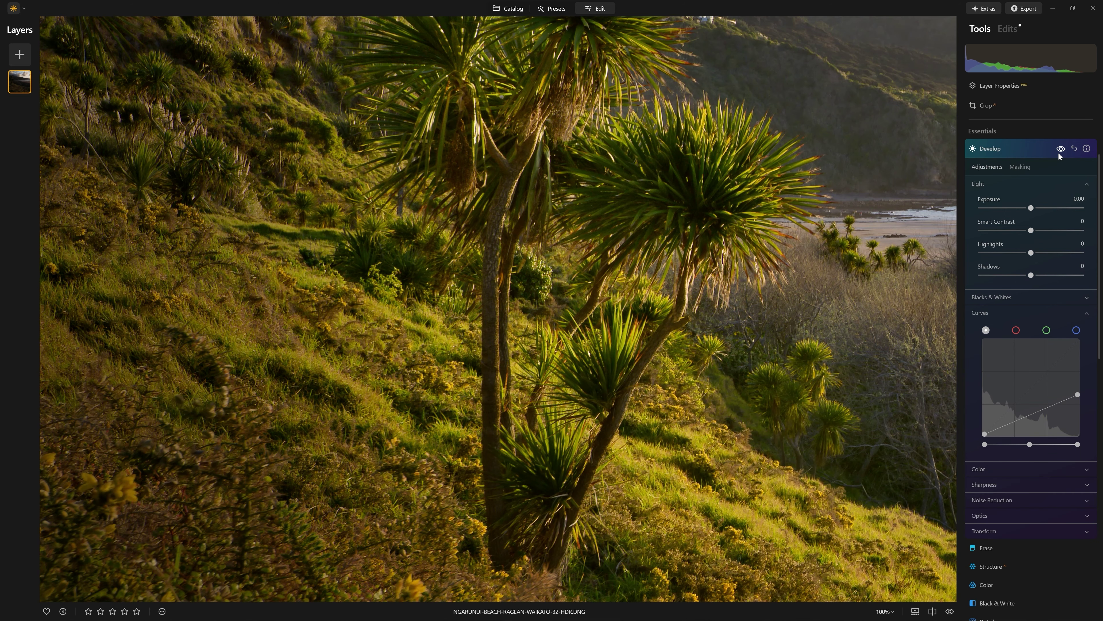
left_click(1061, 150)
left_click(1060, 150)
left_click(1061, 150)
left_click(1061, 150)
left_click(497, 236)
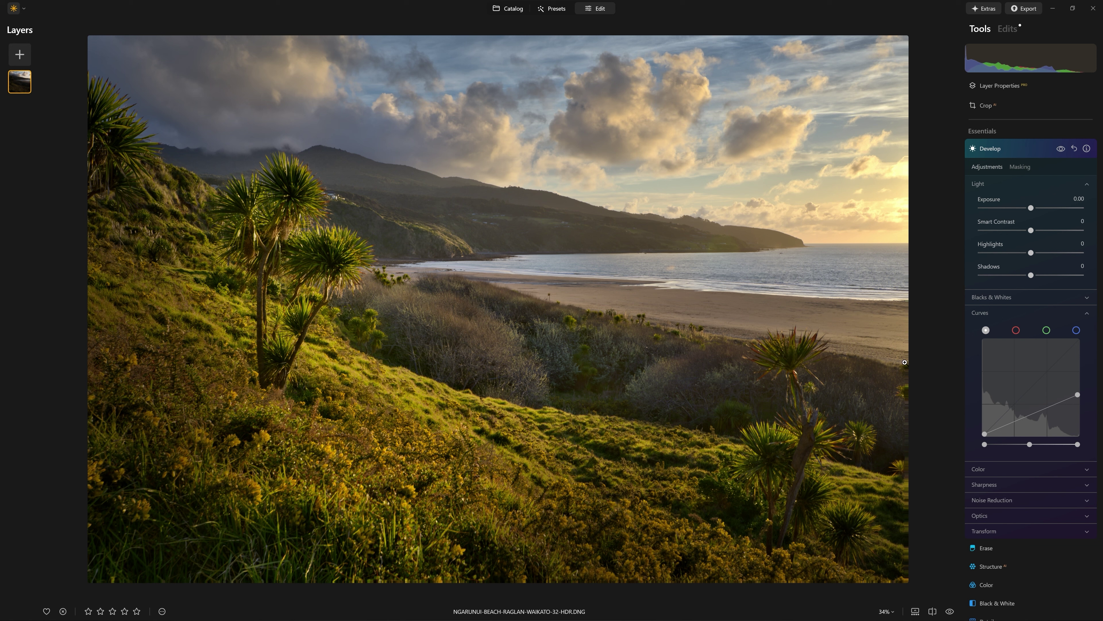
left_click(1061, 149)
left_click(1060, 148)
Step: Pull the middle of the green channel's curve down slightly and compare the masked edit on and off
left_click(1047, 330)
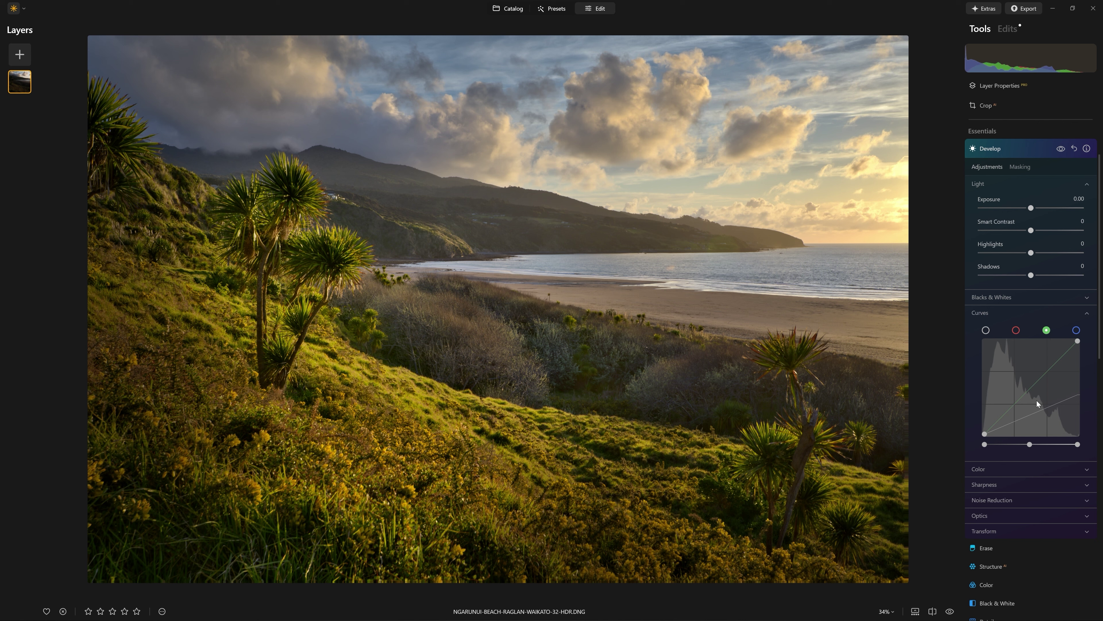
left_click_drag(1029, 393, 1026, 392)
left_click(1061, 149)
left_click(1061, 149)
left_click(1061, 149)
left_click(1061, 149)
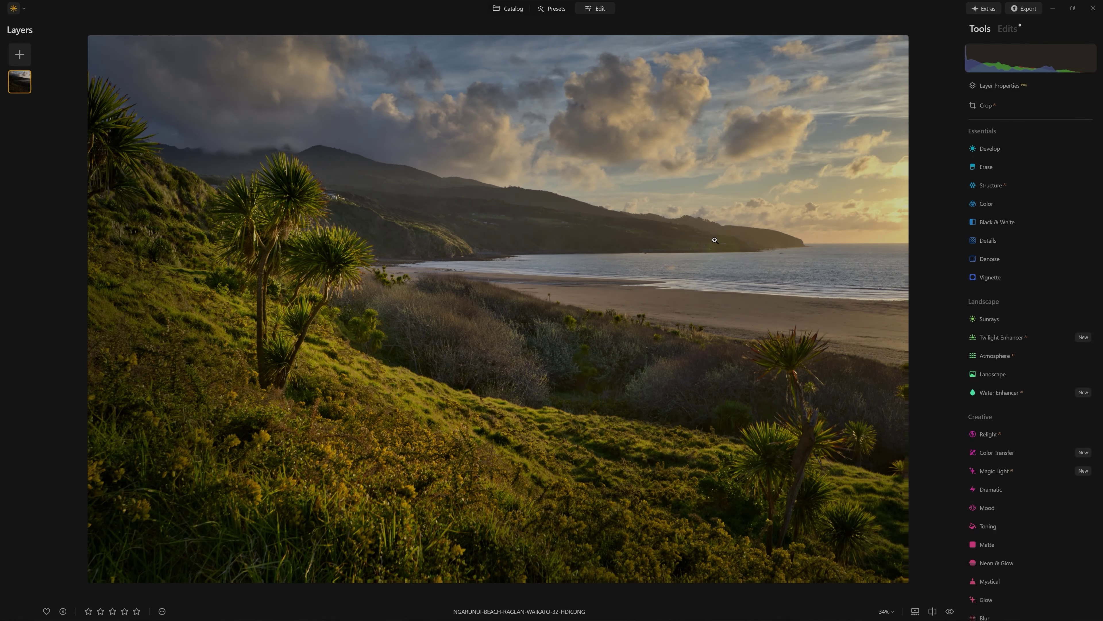
Step: Start another Develop edit, raise the RGB curve's black endpoint to lift the shadows, and add points in the curve's lower part and middle
scroll(992, 395, "down", 1)
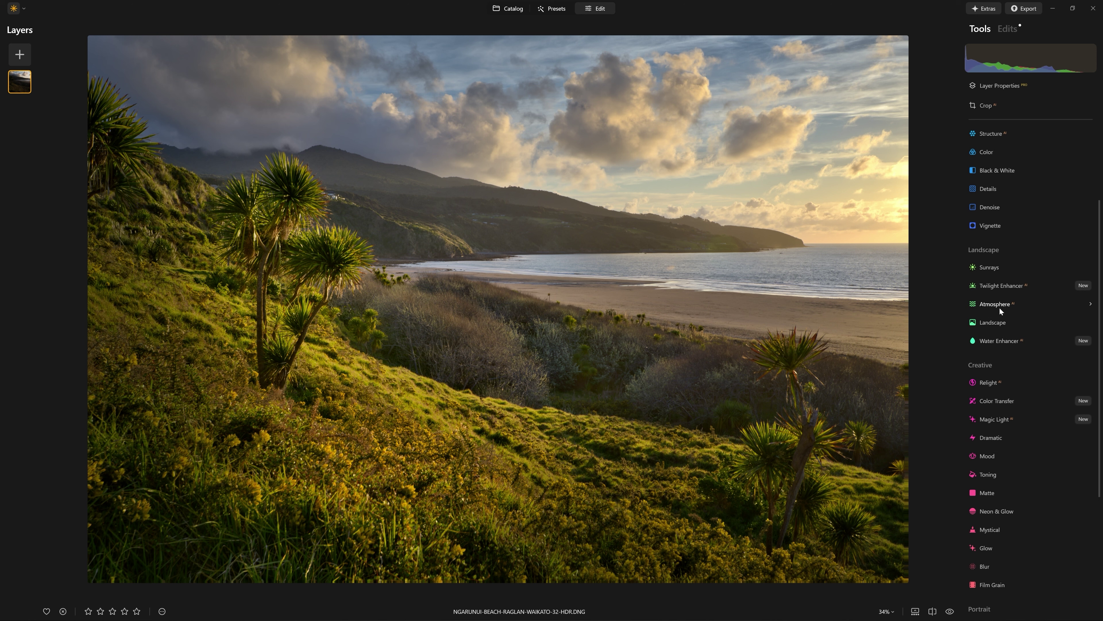
scroll(1006, 307, "up", 3)
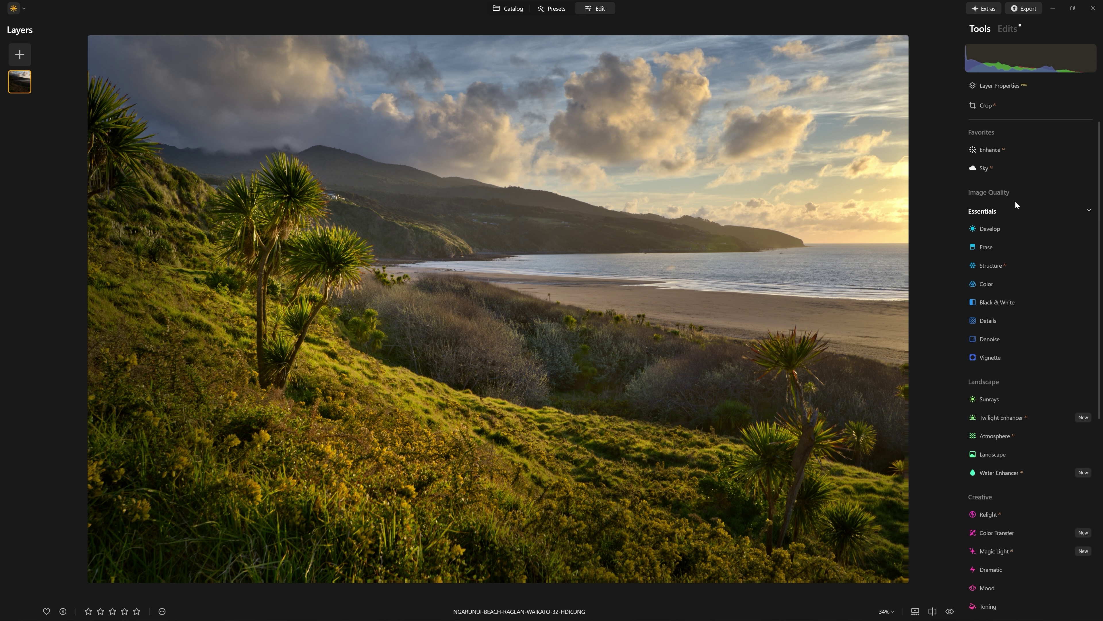
left_click(1007, 228)
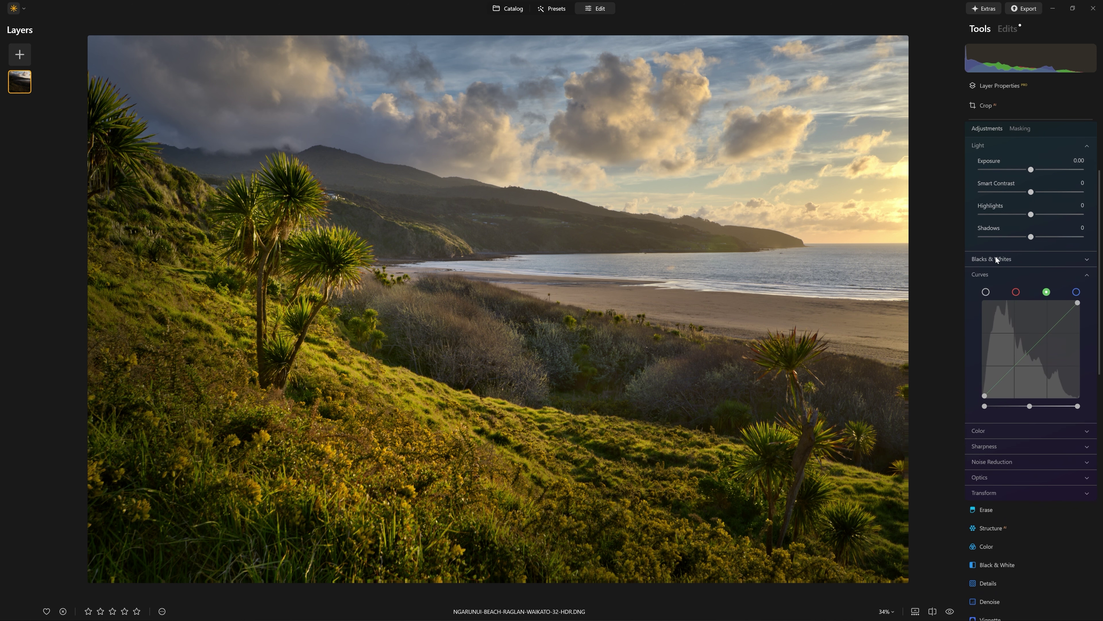
left_click(986, 293)
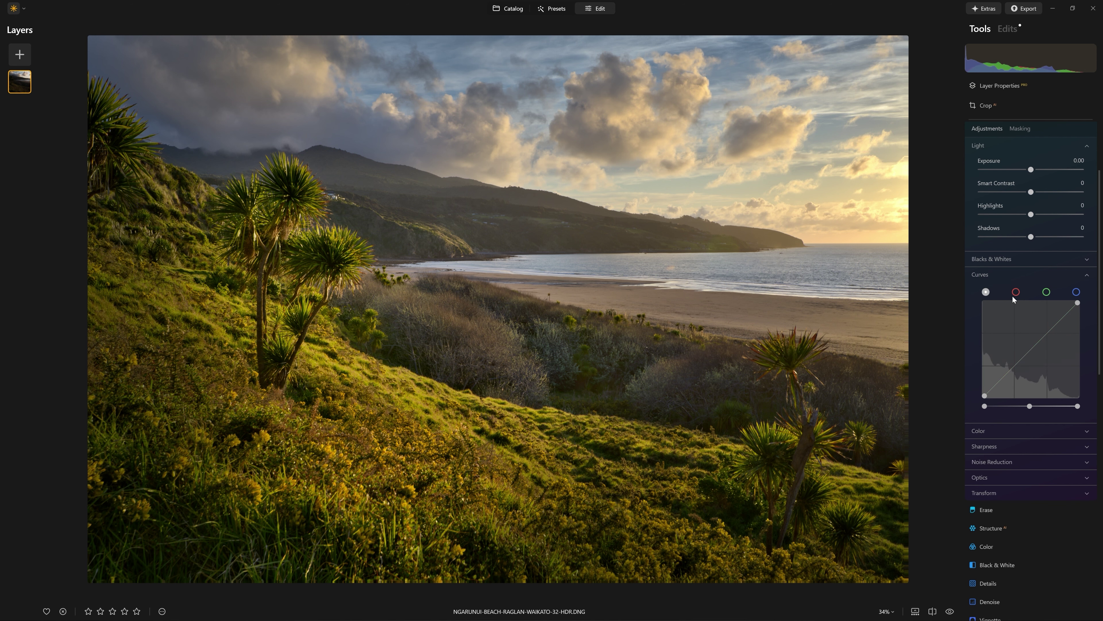
left_click_drag(984, 395, 973, 384)
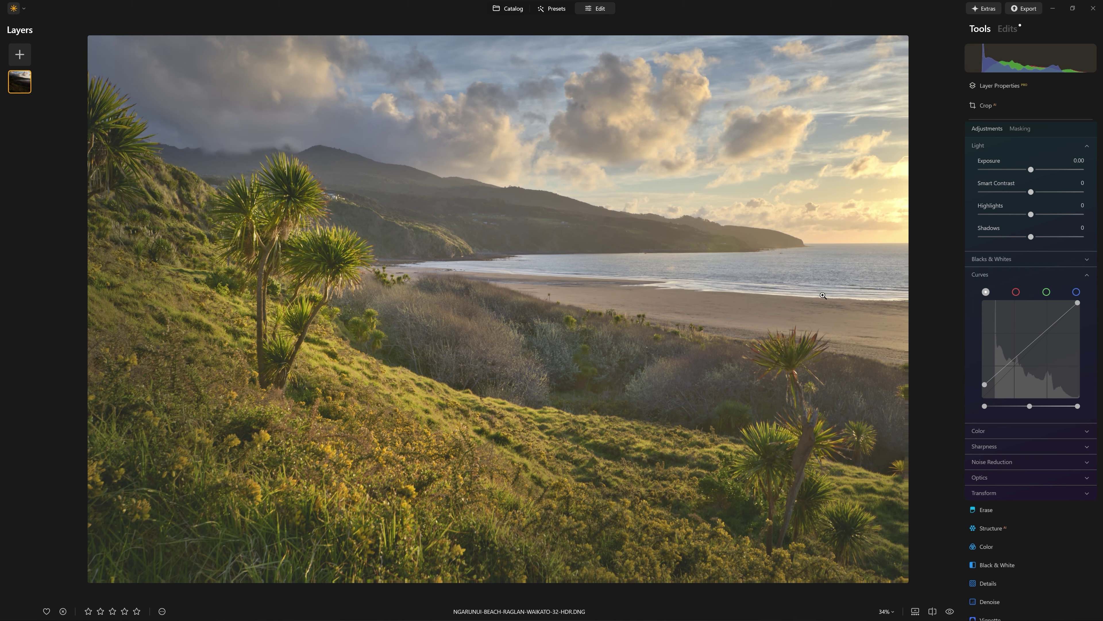
left_click_drag(1003, 365, 1035, 345)
left_click(1032, 342)
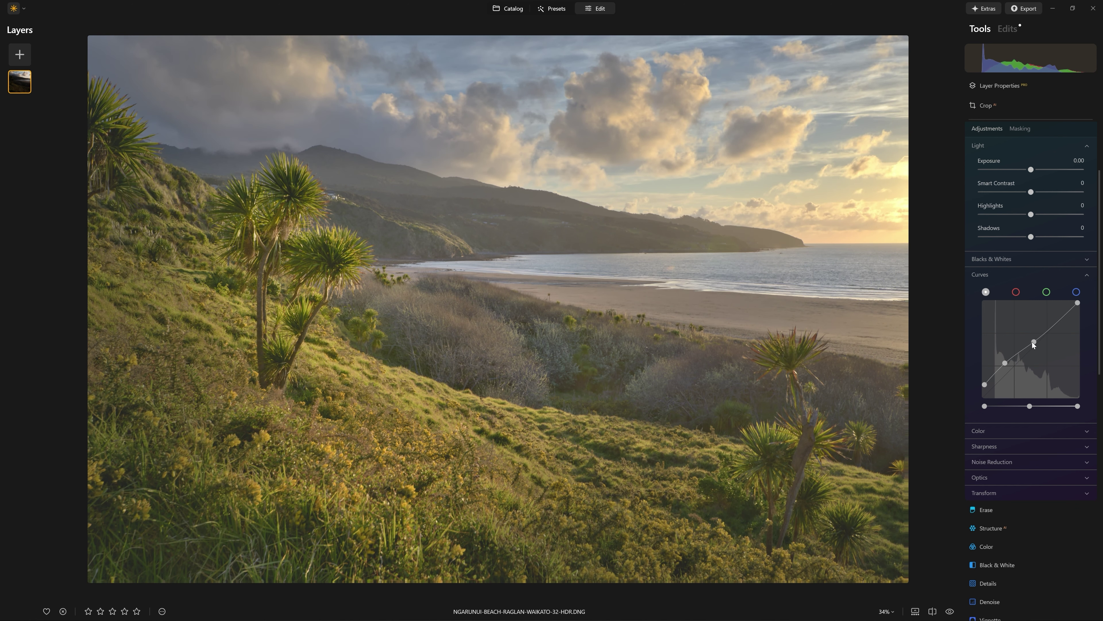
Step: Finish the Develop edit, reopen it from the edit history, and compare the photo with and without it
scroll(1042, 224, "up", 3)
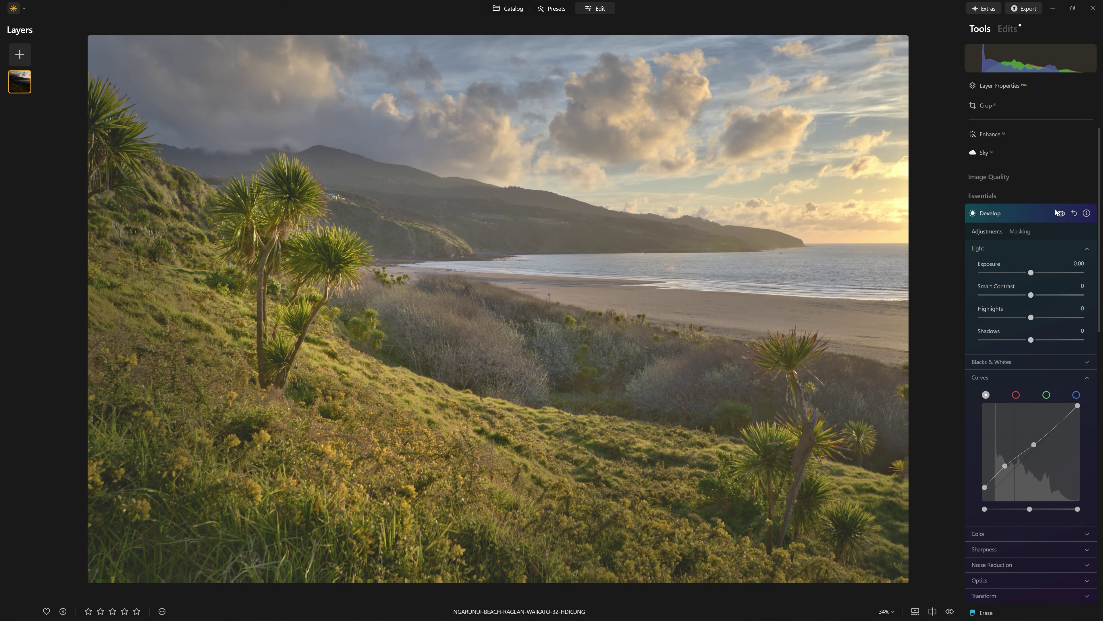
left_click(1067, 220)
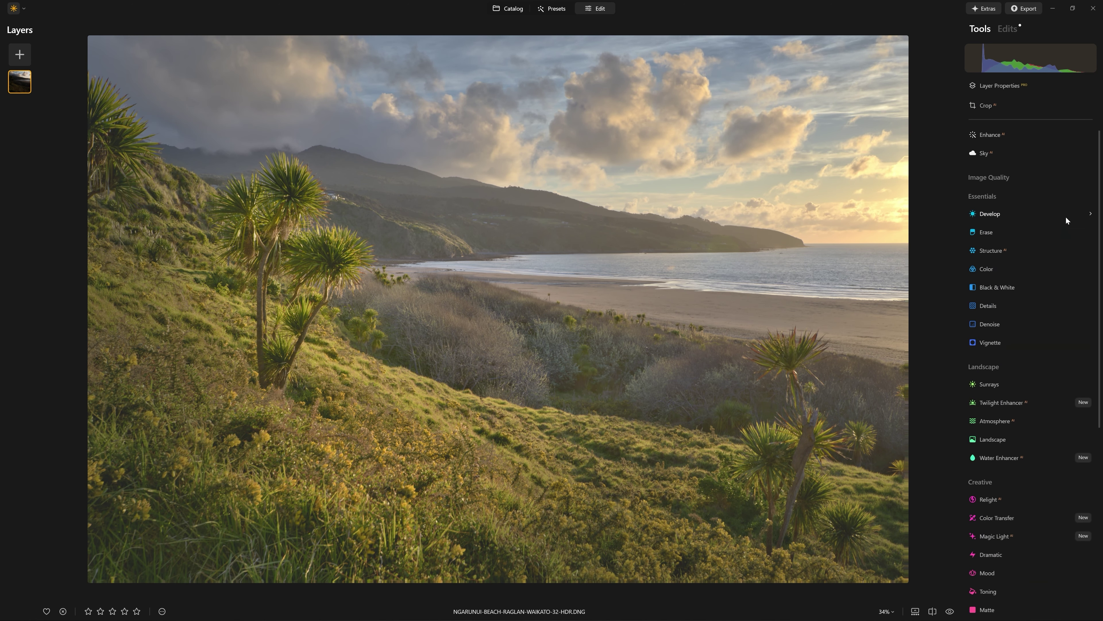
left_click(1007, 31)
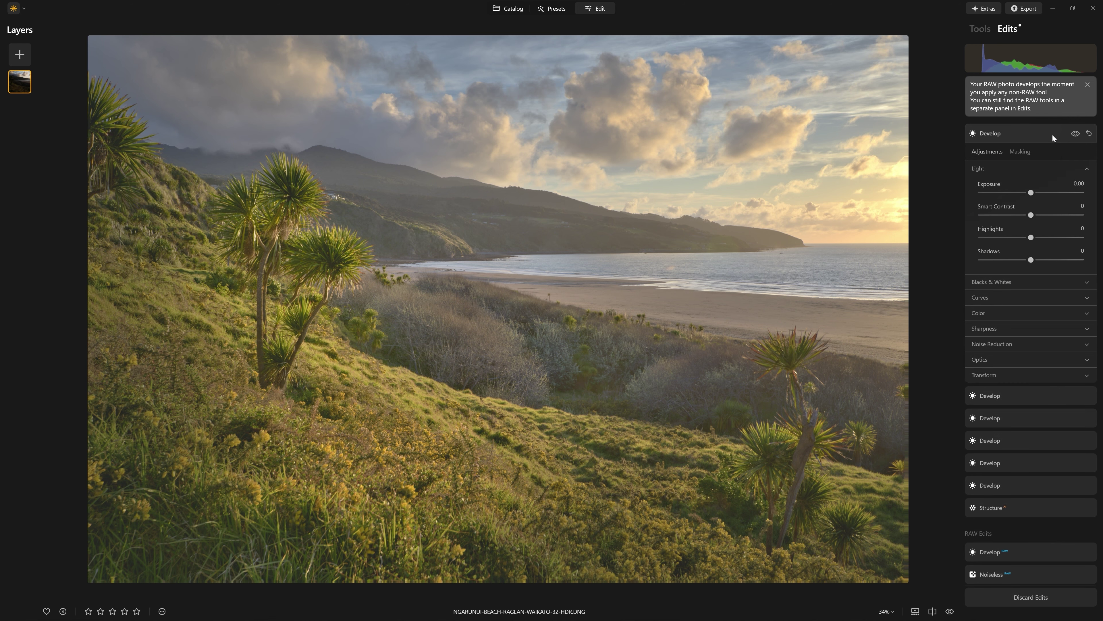
left_click(1078, 134)
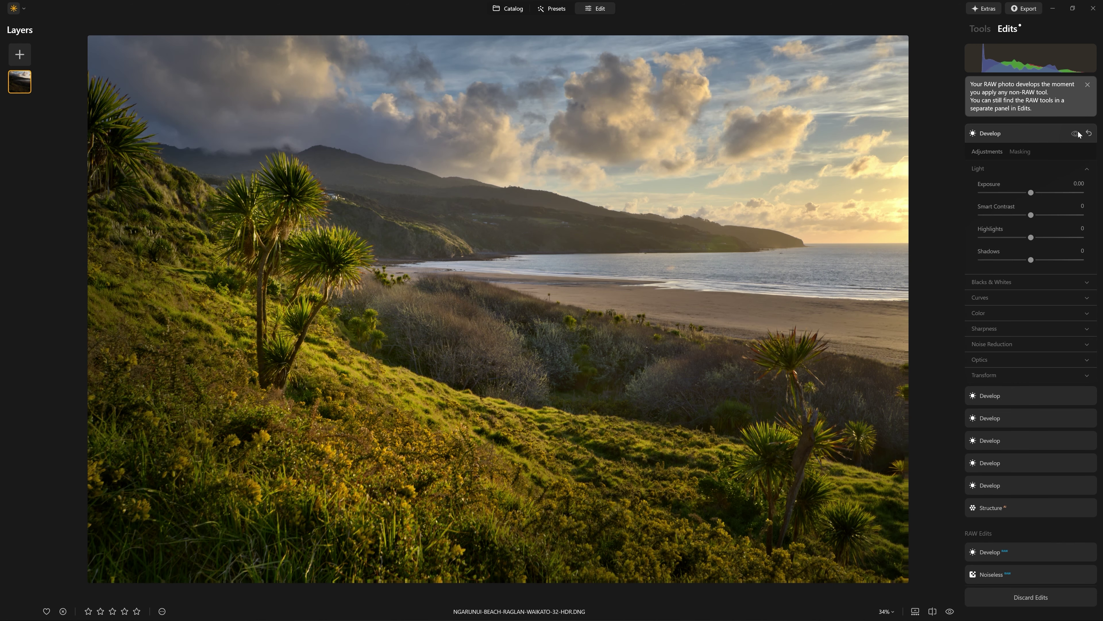
left_click(1077, 134)
left_click(1077, 133)
left_click(1076, 133)
Step: Brush the Develop edit's mask along the base of the distant headland at the waterline, with brush size 80 and strength 14
left_click(1027, 151)
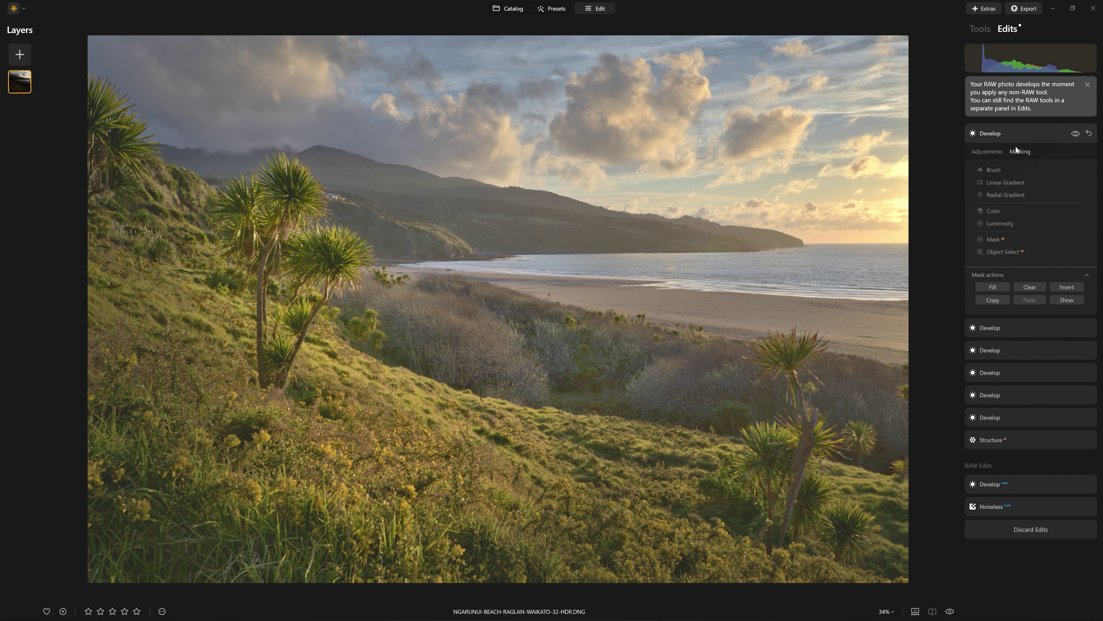
left_click(994, 170)
left_click_drag(1031, 251, 995, 251)
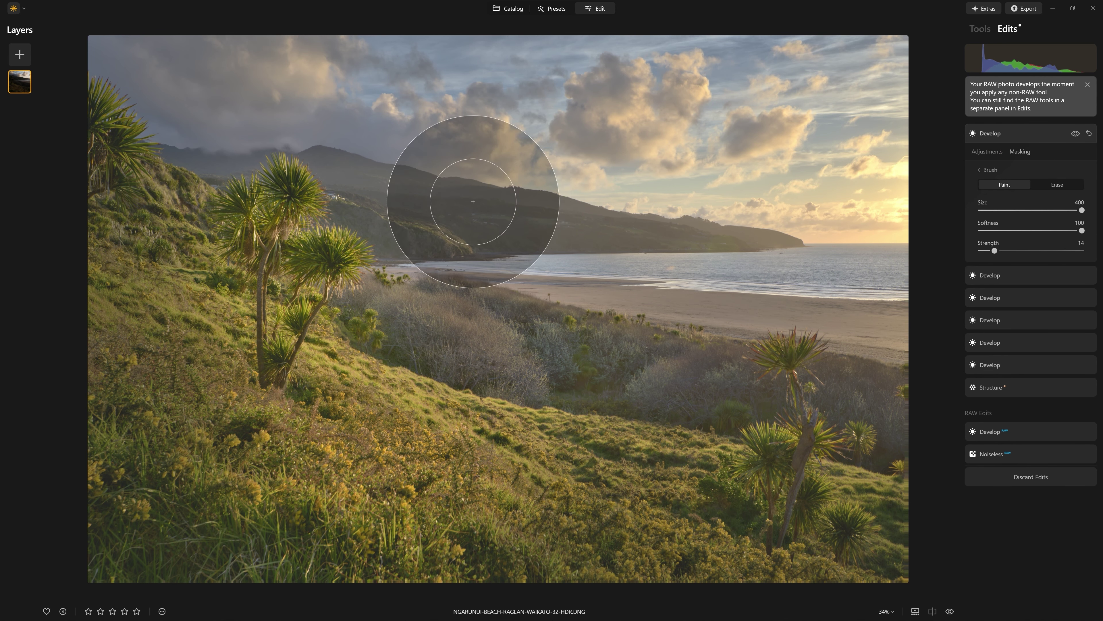
left_click_drag(1082, 210, 998, 210)
mouse_move(476, 256)
left_mouse_down()
mouse_move(387, 257)
mouse_move(810, 242)
left_mouse_up()
mouse_move(637, 247)
left_mouse_down()
mouse_move(365, 250)
mouse_move(454, 259)
mouse_move(462, 249)
mouse_move(504, 256)
mouse_move(412, 254)
mouse_move(519, 263)
mouse_move(517, 250)
mouse_move(609, 242)
left_mouse_up()
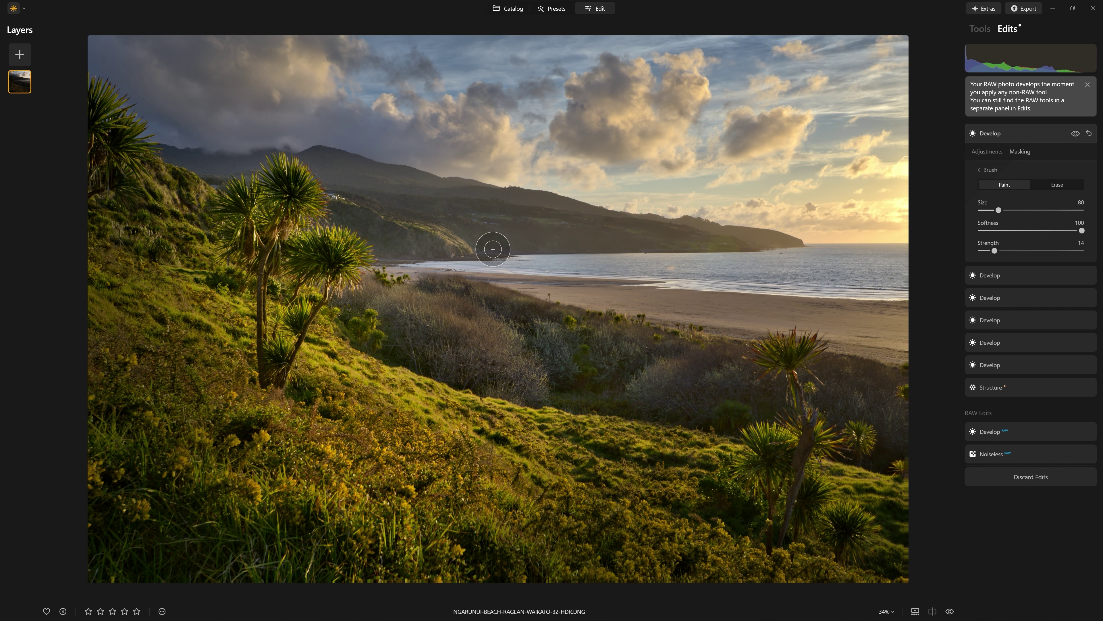
Step: Compare the headland with and without the brushed Develop edit
left_click(1077, 135)
left_click(1078, 136)
left_click(1077, 137)
left_click(1078, 137)
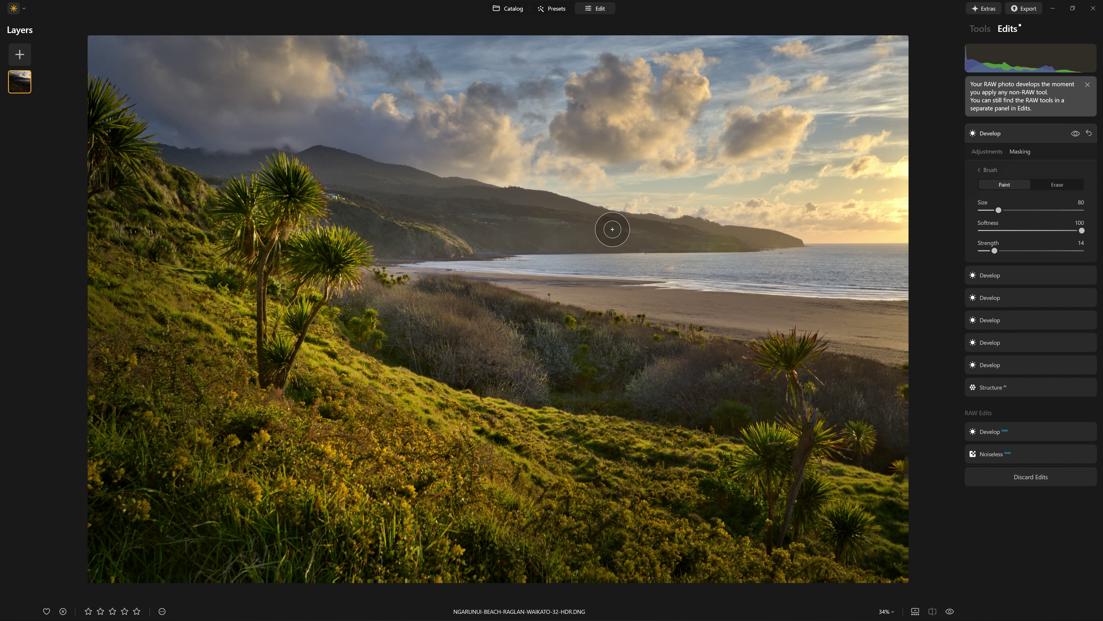
Step: Reduce the brush size to 44, paint another pass along the headland's shoreline, and check the edit on and off
key("bracketleft")
key("bracketleft")
key("bracketleft")
key("bracketleft")
left_click_drag(485, 250, 769, 250)
left_click(1077, 135)
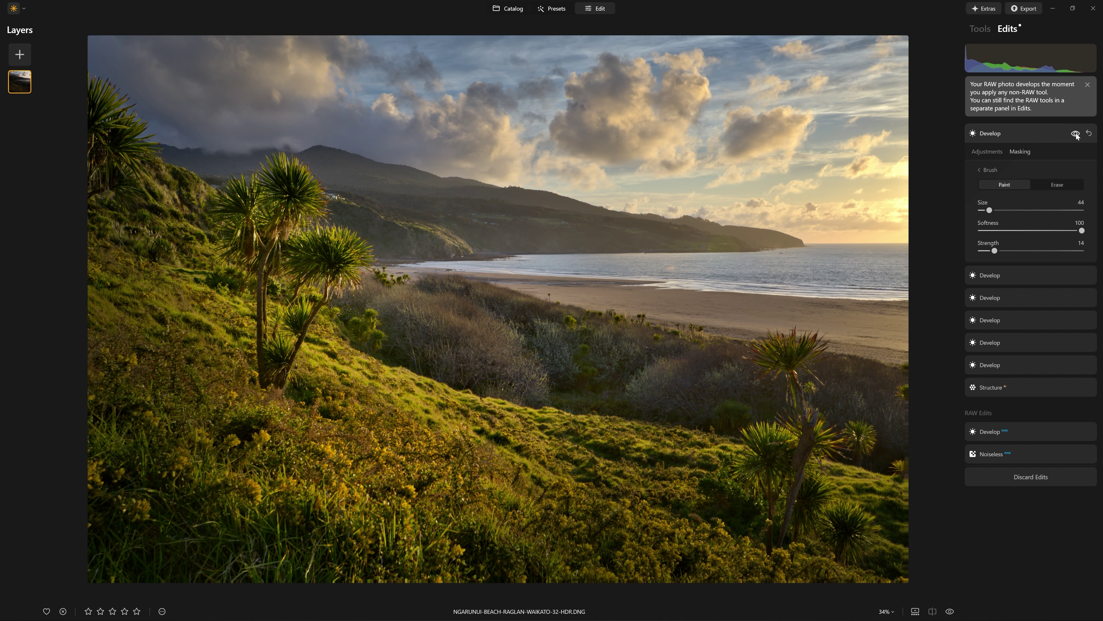
left_click(1077, 135)
left_click(1076, 136)
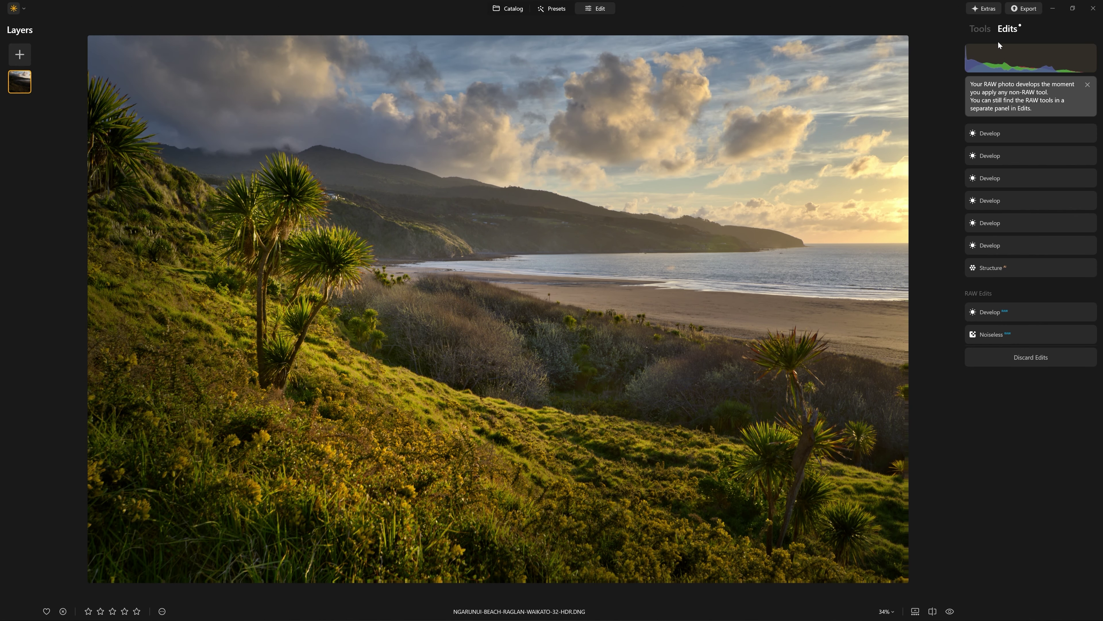
Step: Start another Develop edit, raise the RGB curve's midtones, and add an upper point pulled down slightly to hold back the highlights
left_click(984, 29)
left_click(1041, 218)
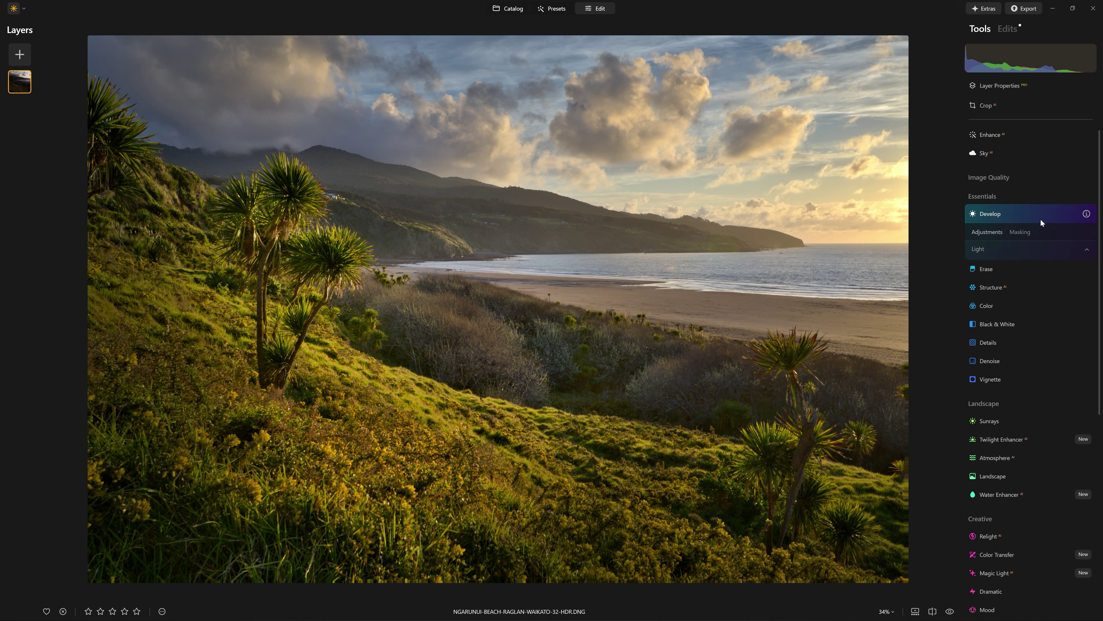
scroll(1061, 361, "down", 3)
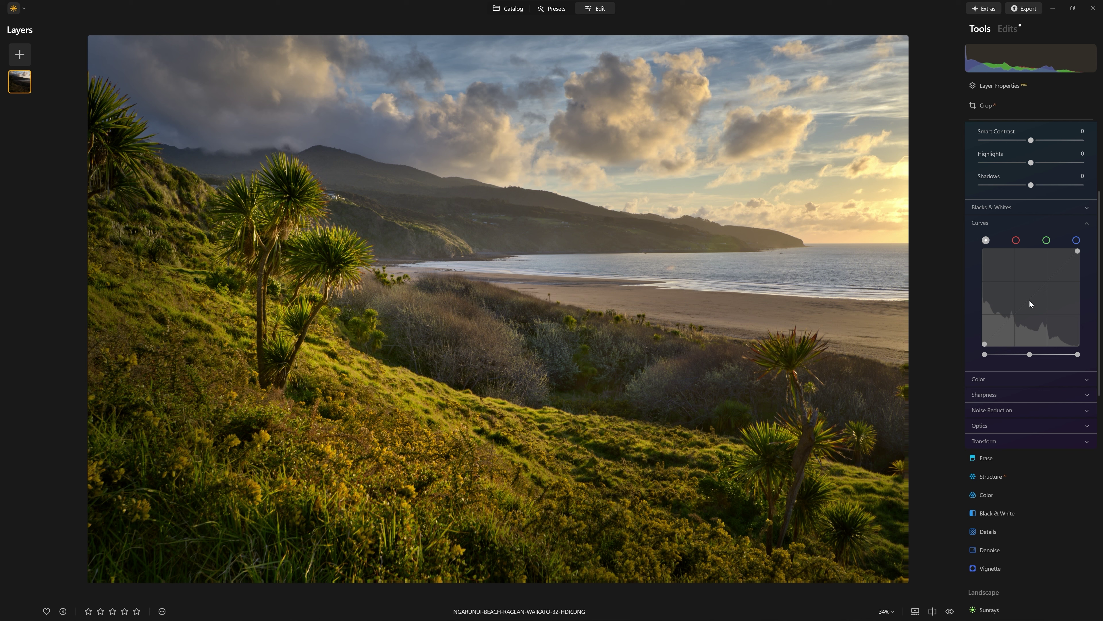
left_click_drag(1029, 303, 1019, 300)
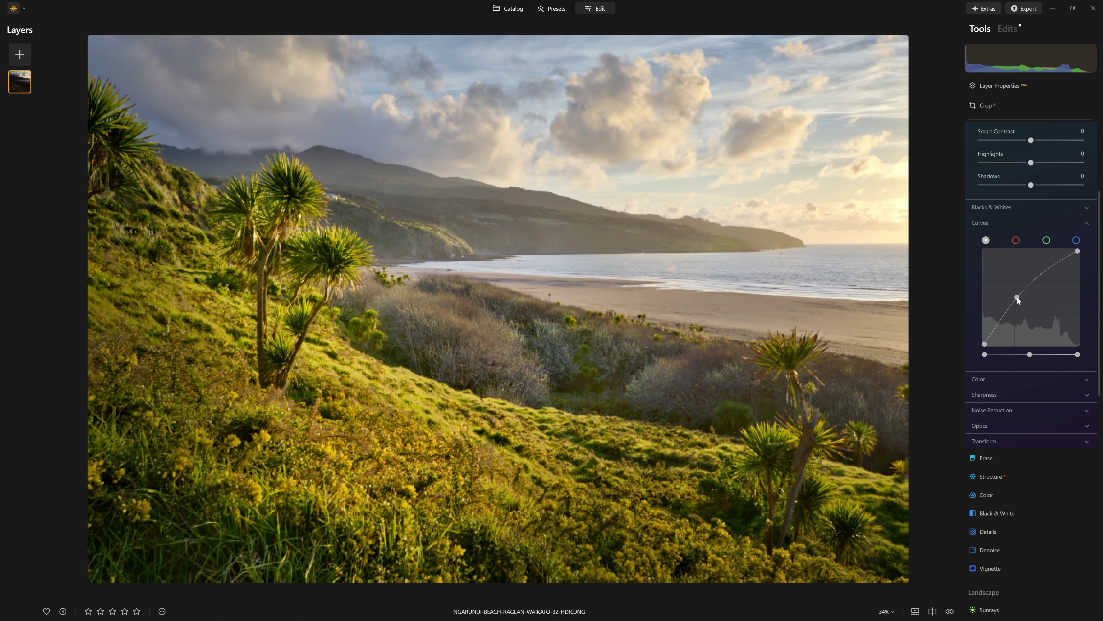
left_click(1055, 265)
left_click_drag(1056, 269, 1059, 270)
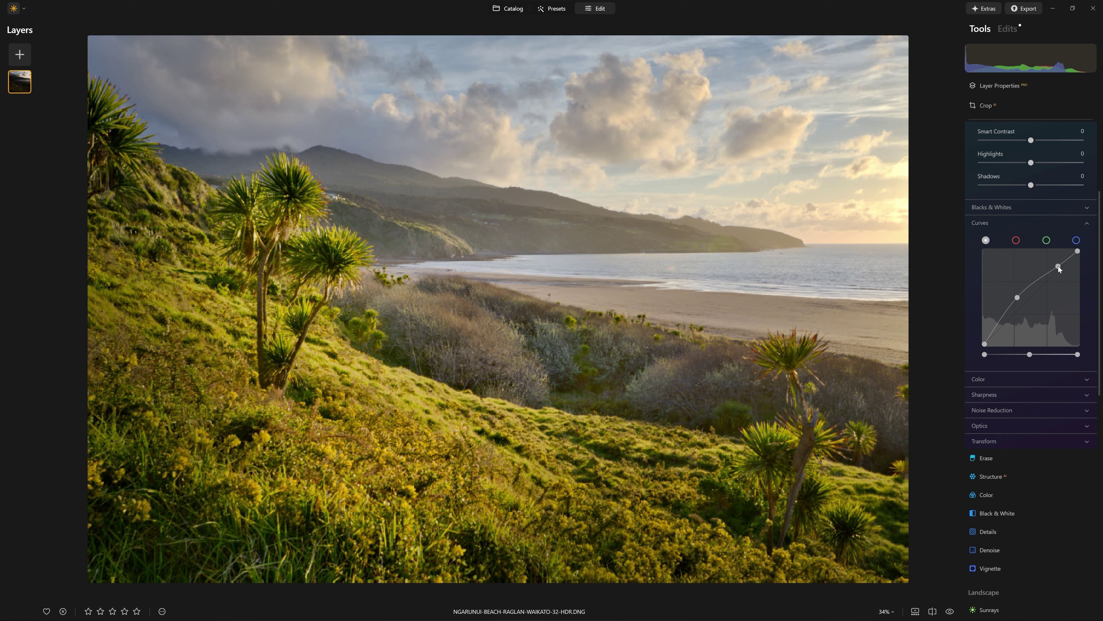
Step: Compare the photo with and without the brightening RGB curve
scroll(1024, 198, "up", 3)
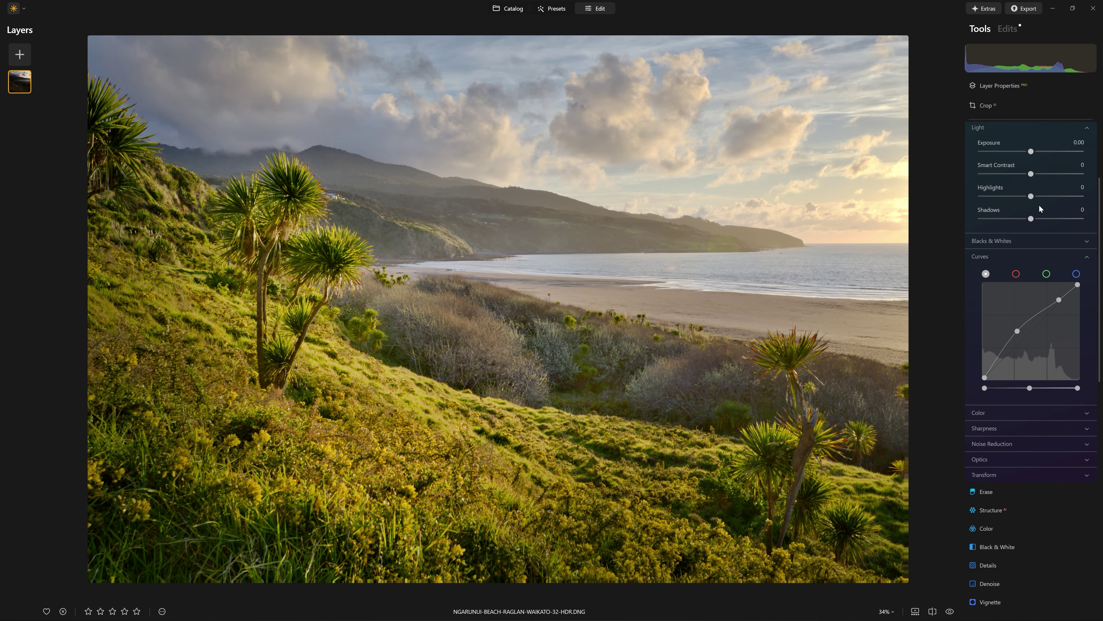
left_click(1061, 163)
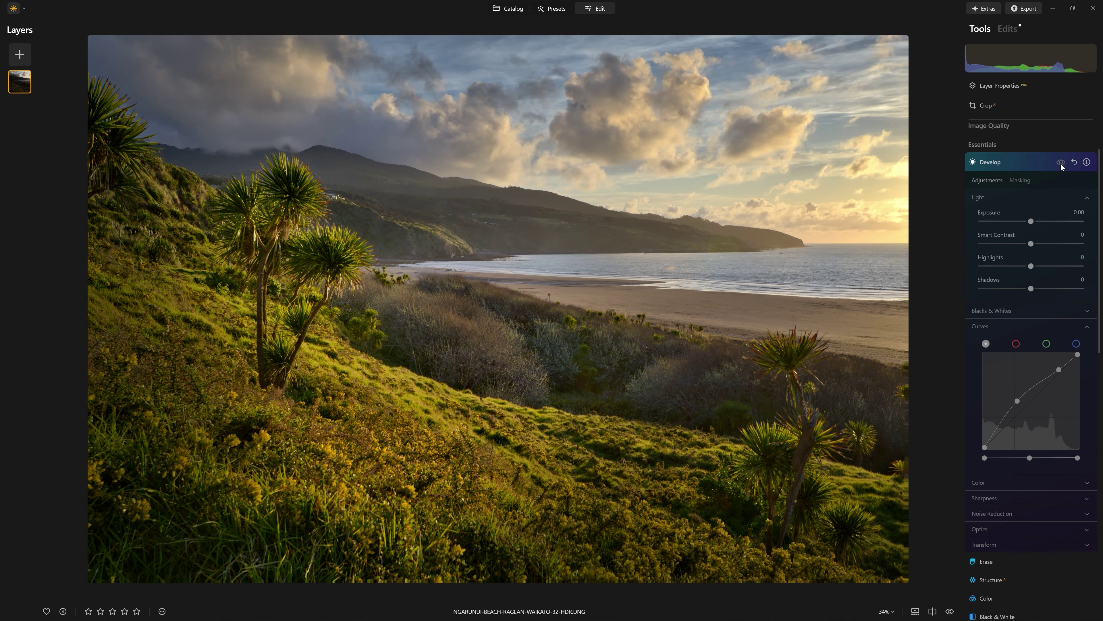
left_click(1062, 163)
left_click(1061, 164)
left_click(1061, 164)
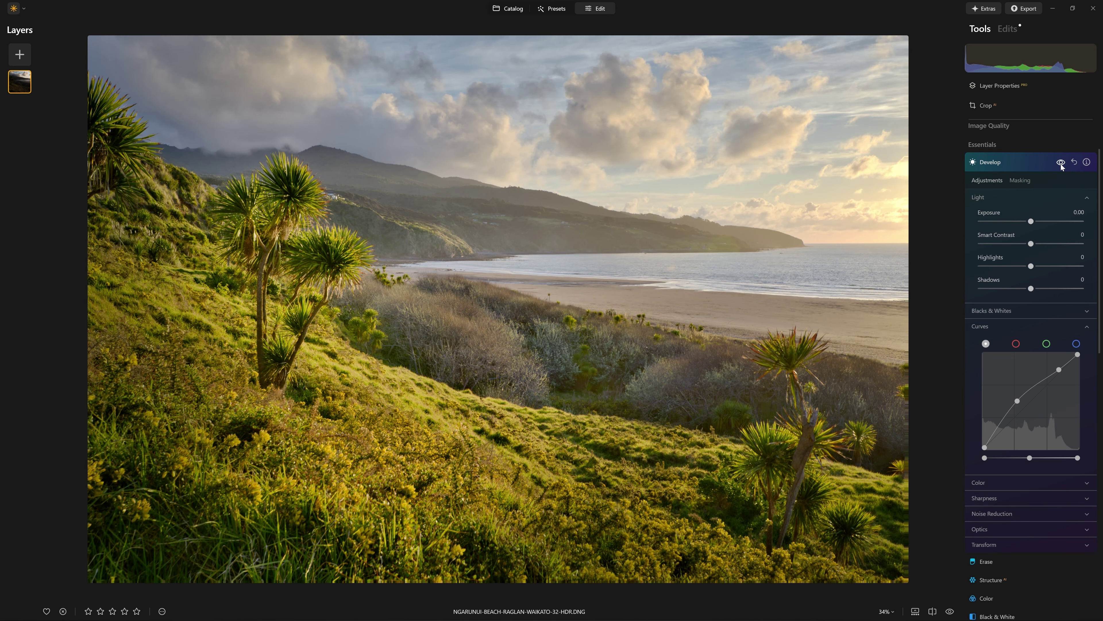
Step: Ease the RGB curve's midtone point down slightly, and raise the middle of the red channel's curve a little
scroll(1040, 234, "down", 1)
left_click_drag(1018, 350, 1021, 352)
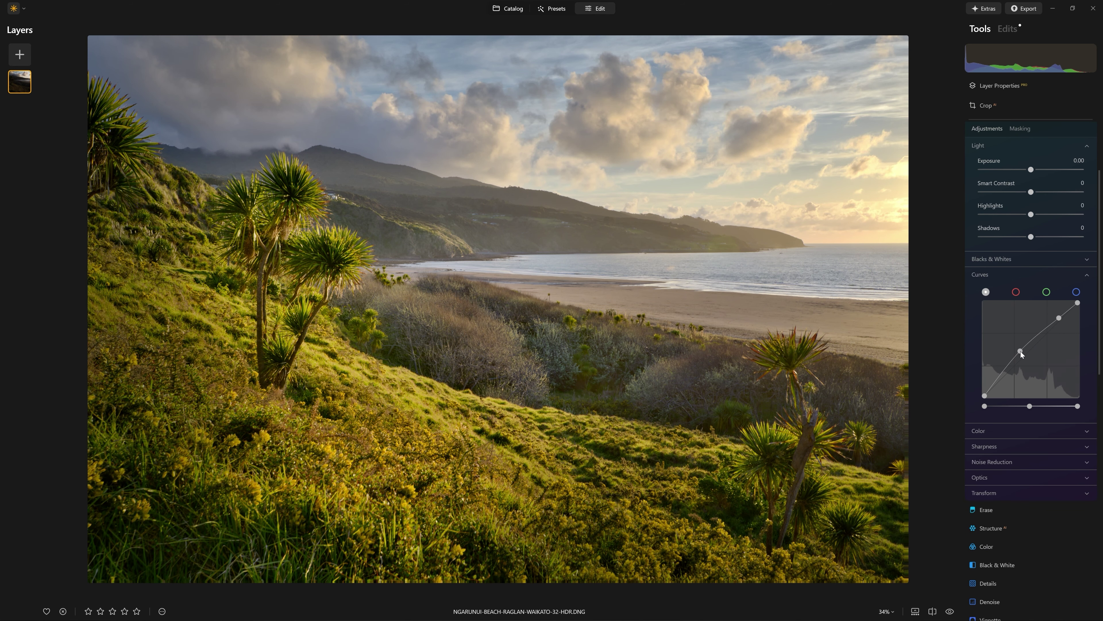
left_click(1017, 292)
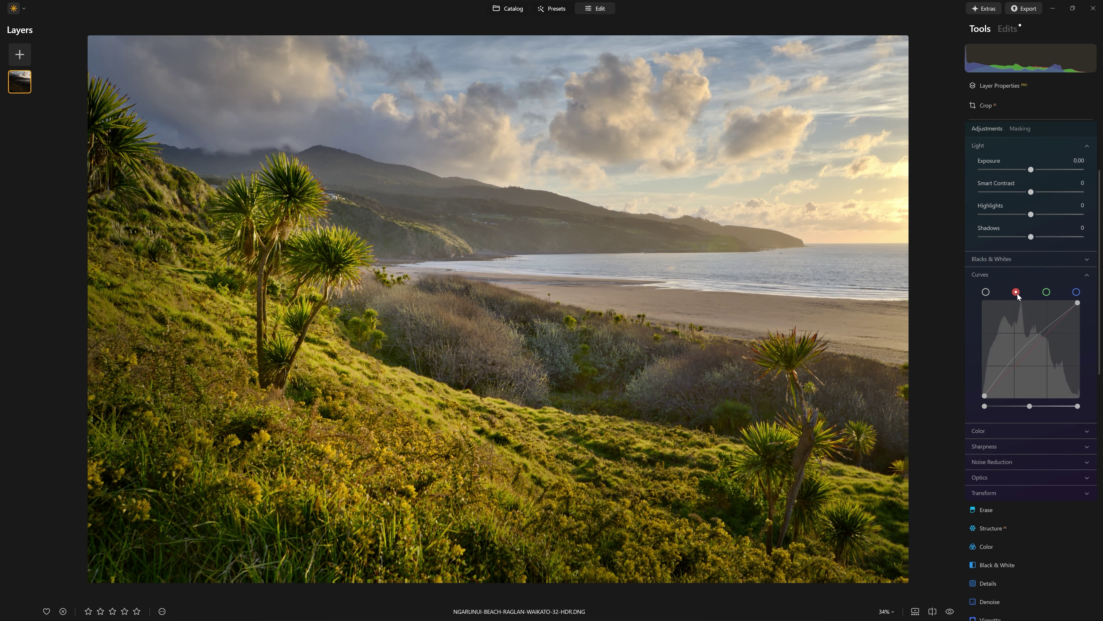
left_click_drag(1037, 344, 1031, 346)
Step: Warm the photo by lowering the white endpoint of the blue channel's curve slightly
left_click(1046, 292)
left_click(1077, 292)
left_click_drag(1079, 306, 1101, 382)
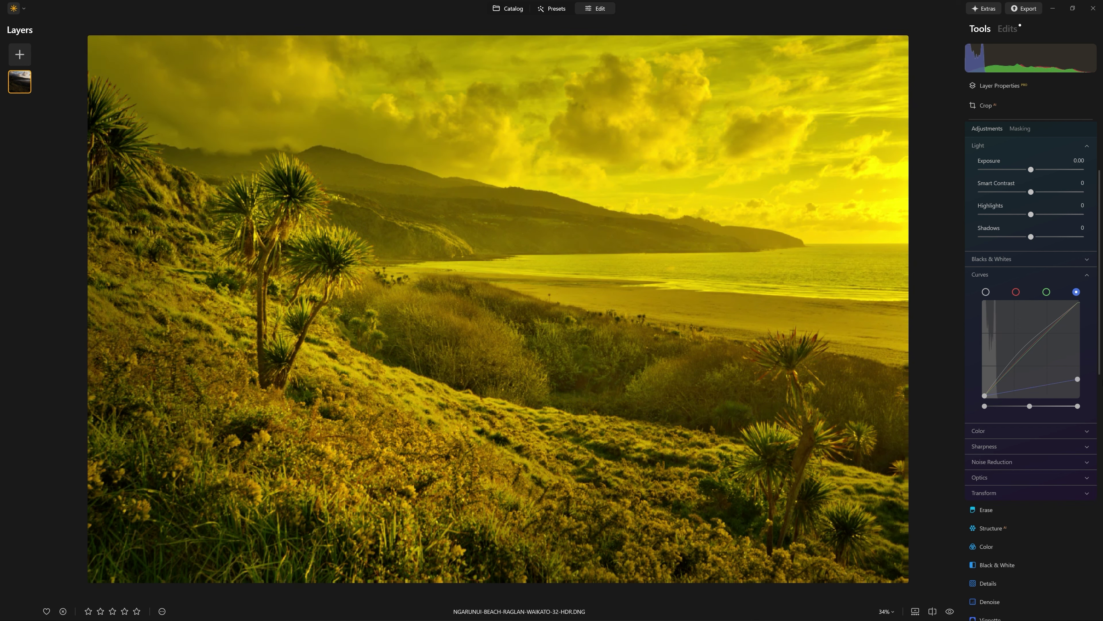
left_click_drag(1102, 382, 1081, 307)
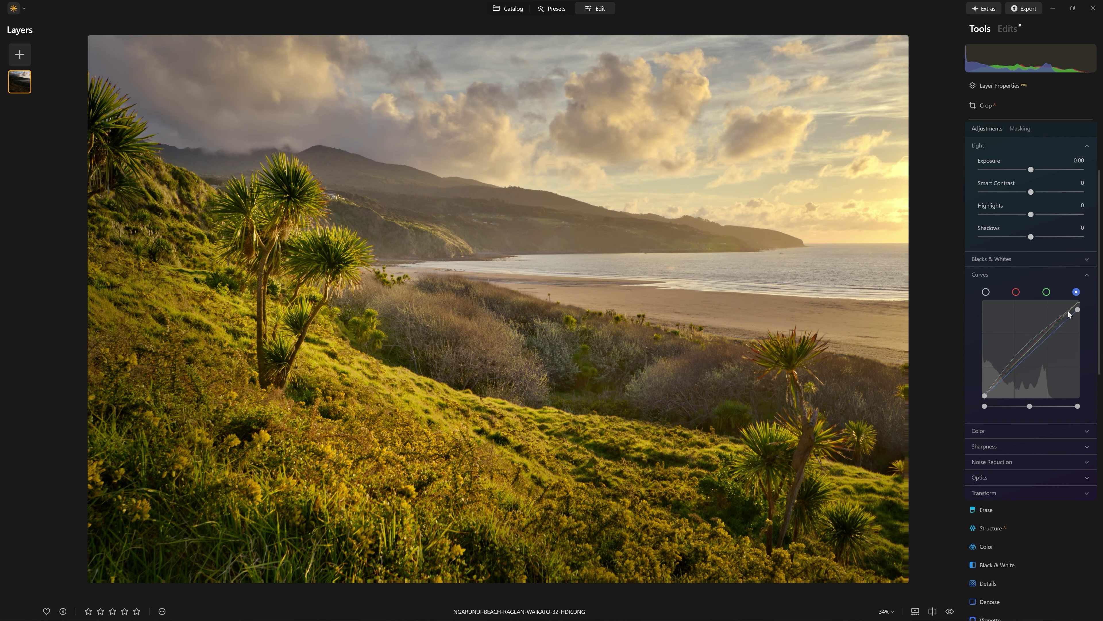
Step: Compare the edited photo with the original, and check the warm Develop edit on and off
key("backslash")
key("backslash")
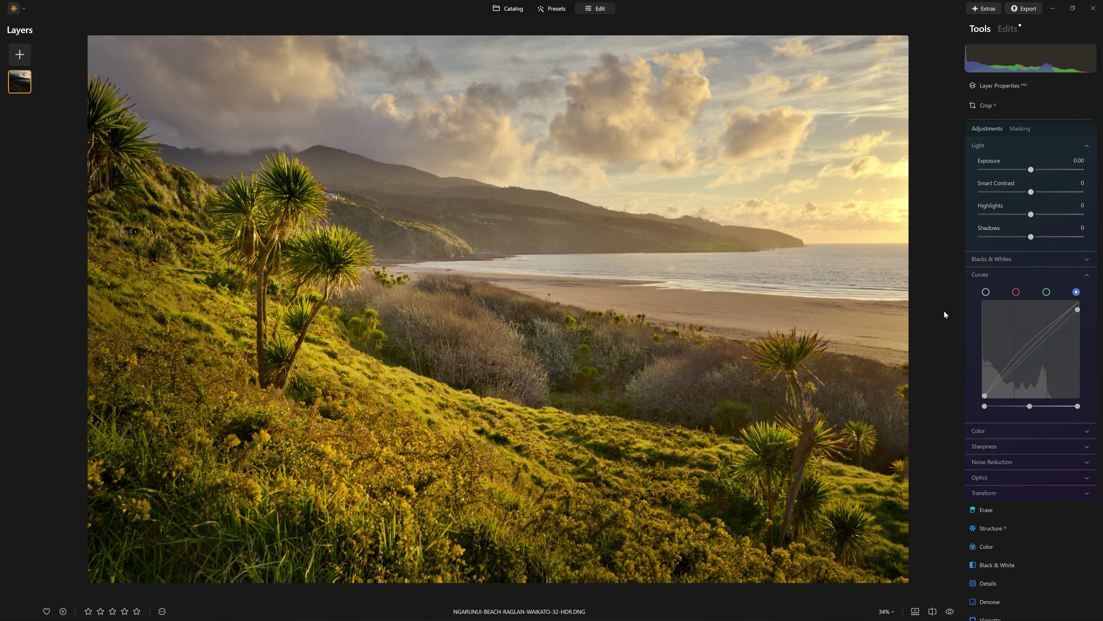
key("backslash")
key("backslash")
scroll(1051, 248, "up", 3)
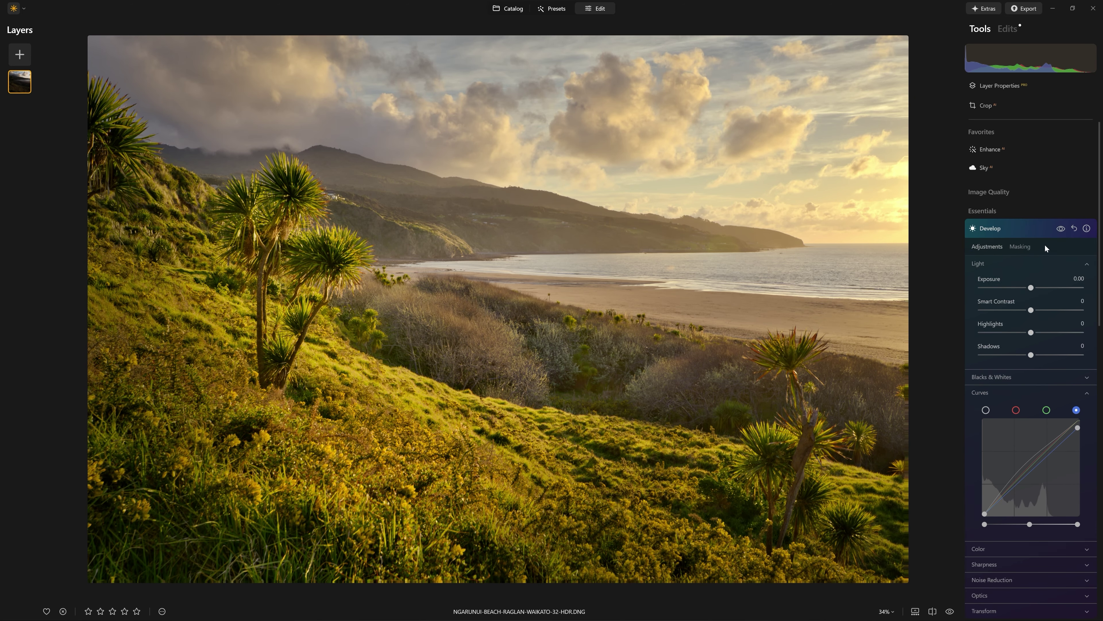
left_click(1061, 229)
left_click(1061, 229)
left_click(1061, 229)
left_click(1061, 229)
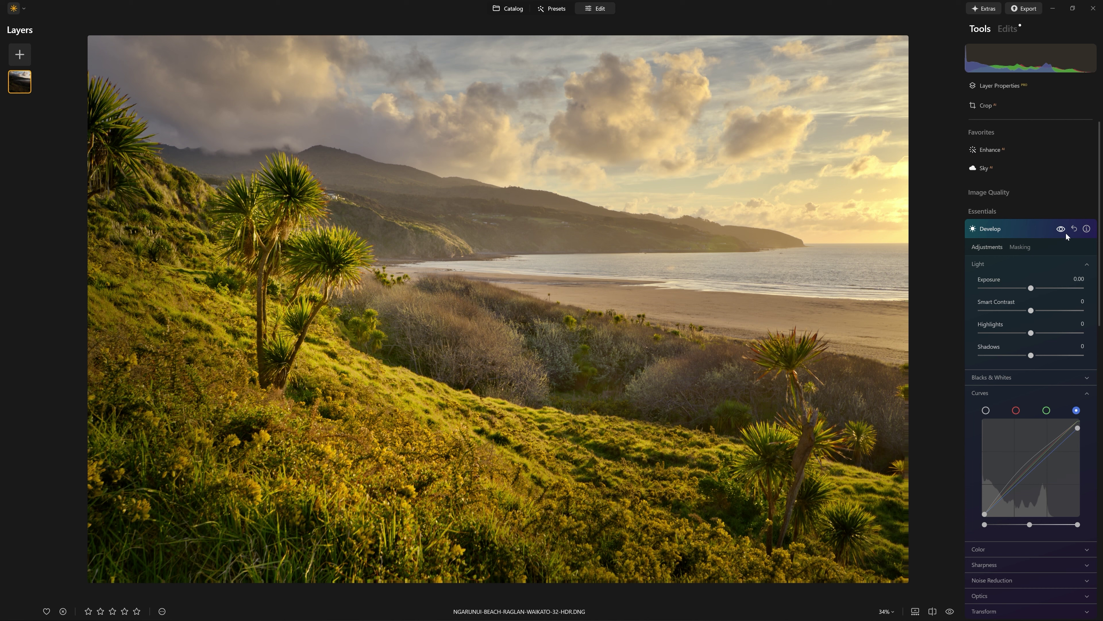
Step: Mask the warm Develop edit with a large radial gradient centred on the bright sky near the photo's right edge
left_click(1024, 245)
scroll(1024, 245, "down", 2)
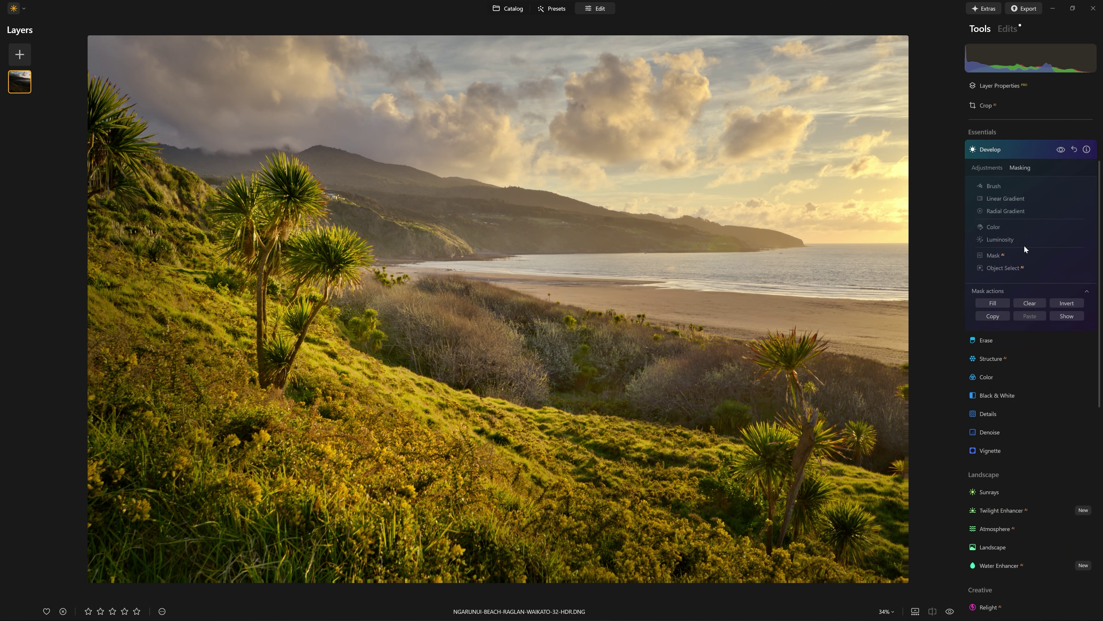
left_click(1001, 208)
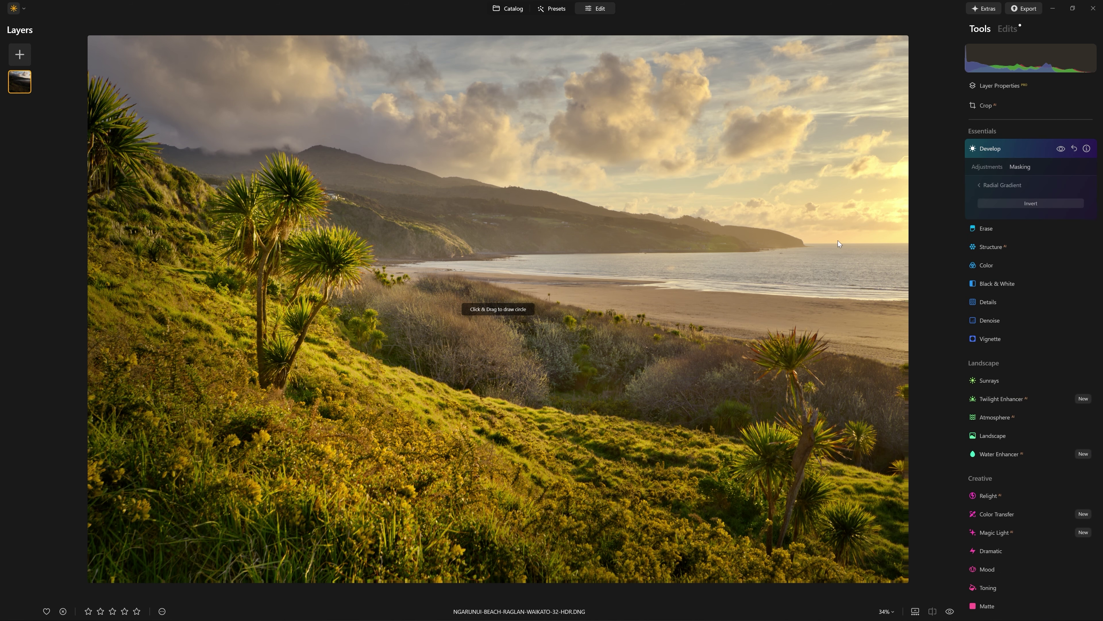
left_click_drag(895, 208, 623, 237)
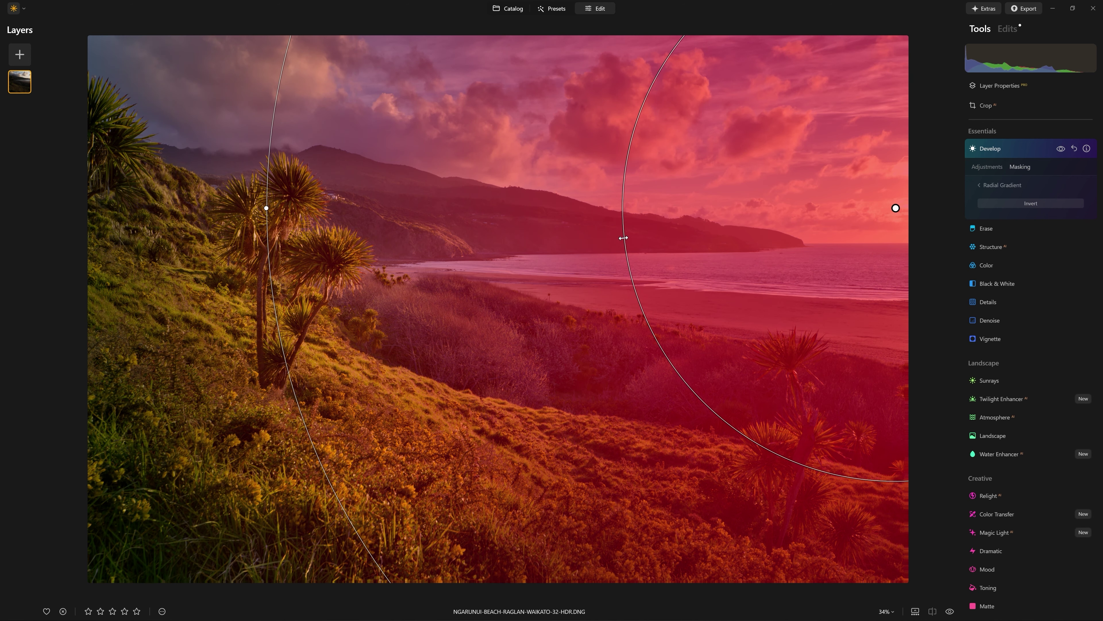
Step: Reshape the radial gradient into a tilted ellipse centred on the bright sky, with its outer edge reaching the cabbage trees on the hillside
left_click_drag(267, 207, 458, 179)
left_click_drag(896, 208, 745, 547)
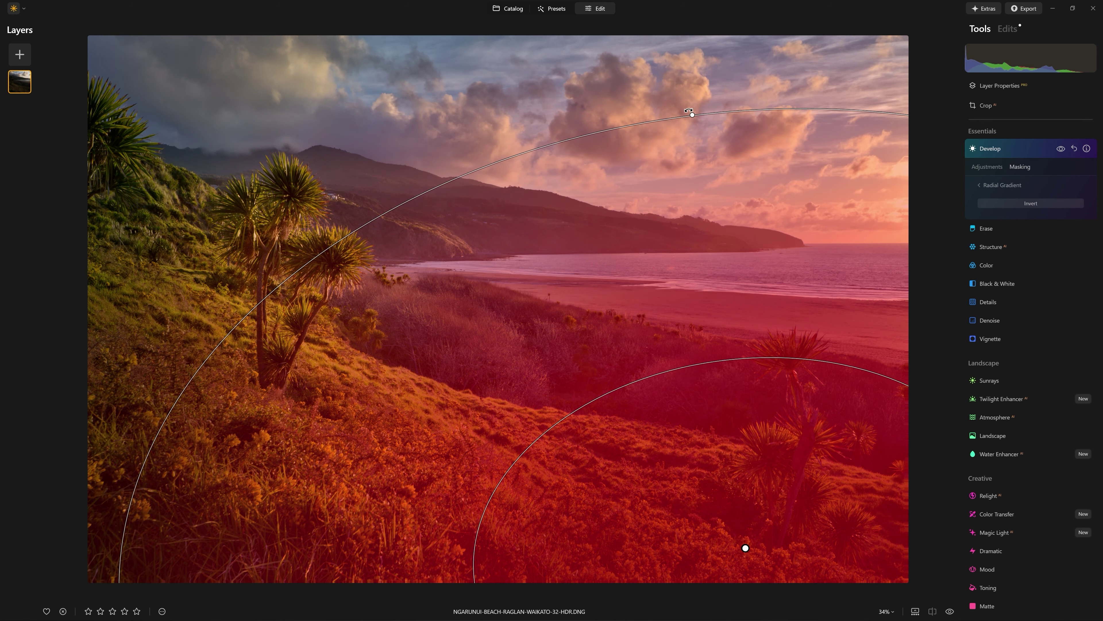
left_click_drag(695, 116, 714, 291)
left_click_drag(746, 547, 898, 163)
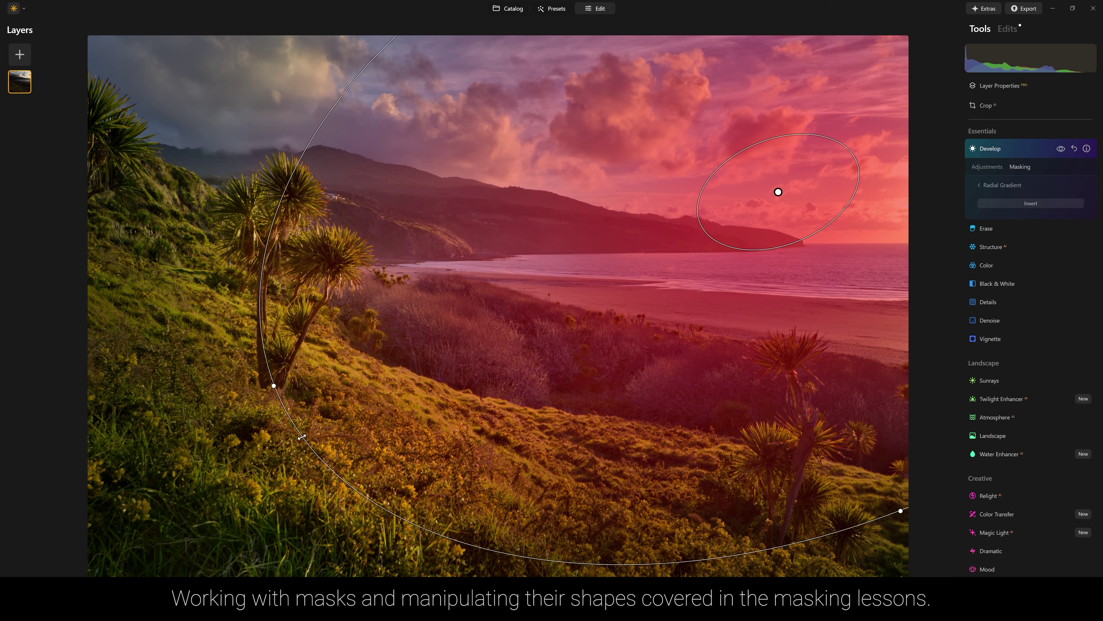
left_click_drag(302, 437, 306, 435)
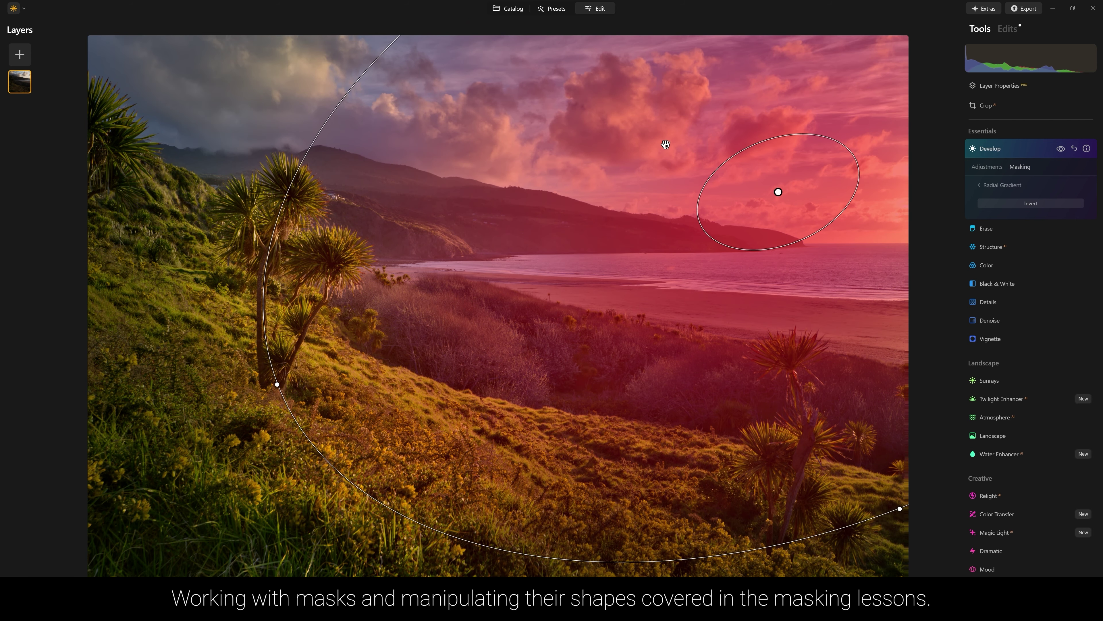
left_click_drag(788, 200, 902, 181)
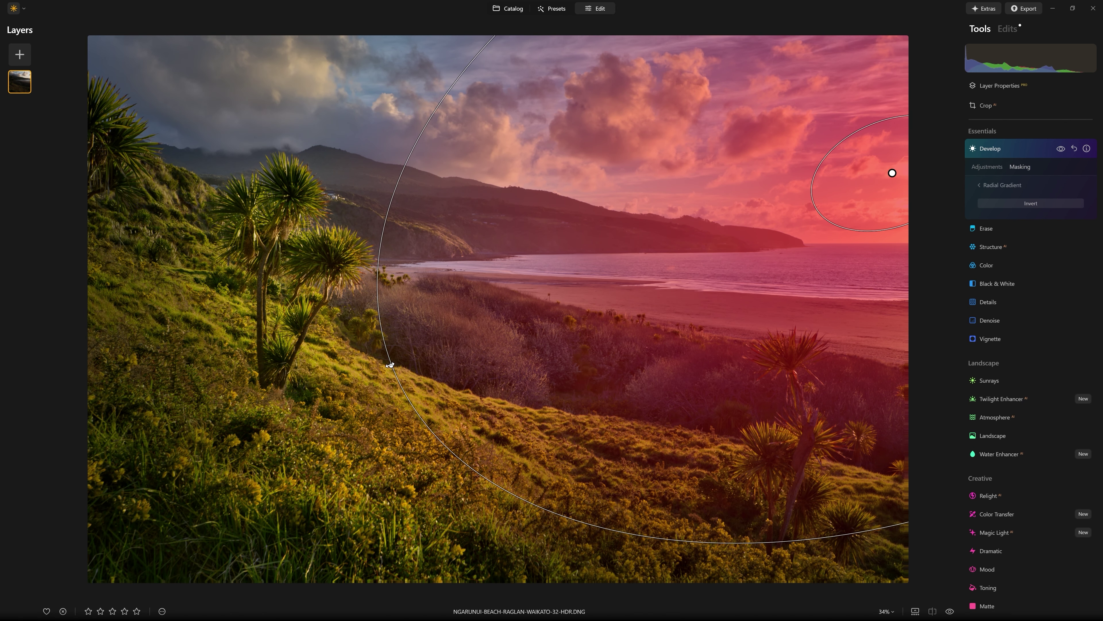
left_click_drag(385, 359, 256, 297)
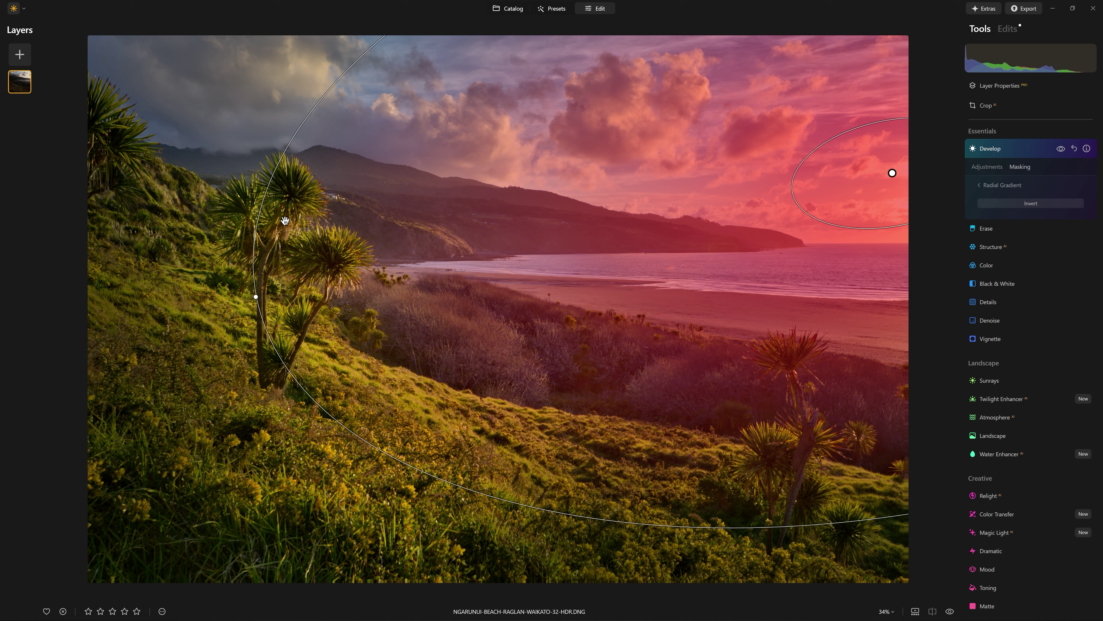
left_click_drag(889, 173, 877, 174)
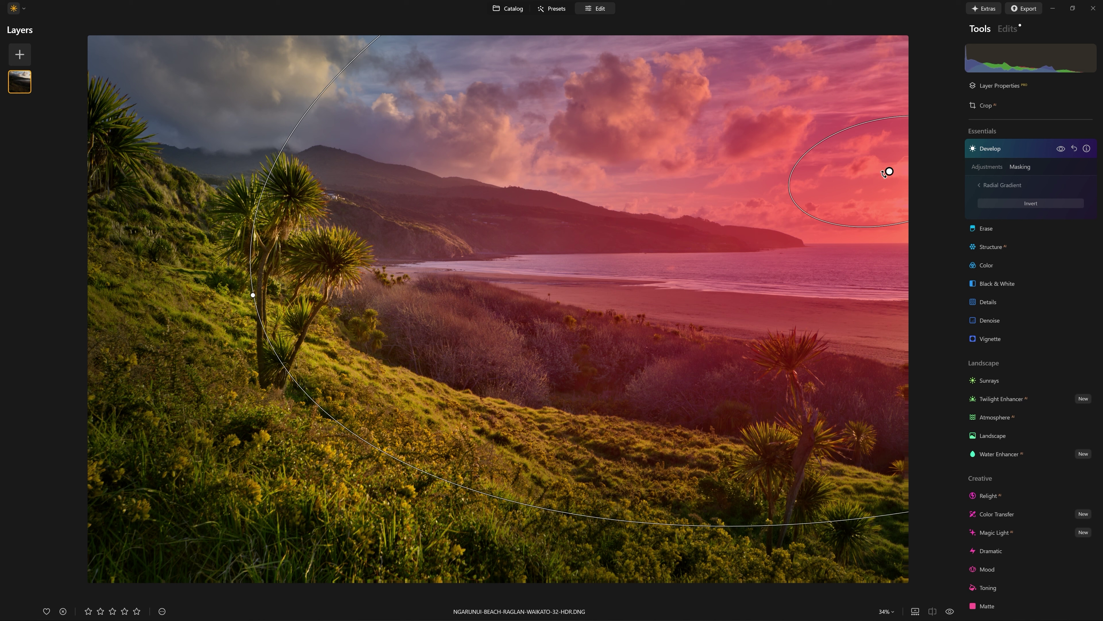
Step: Compare the edited photo with the original, and check the radially masked warm Develop edit on and off in the edit history
left_click(1021, 148)
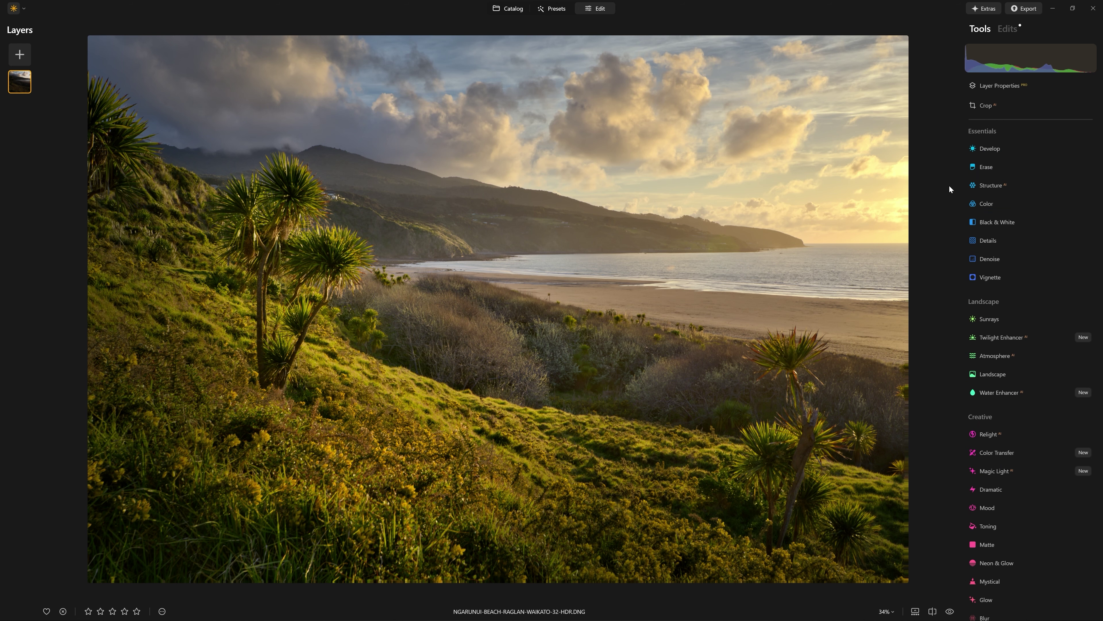
key("backslash")
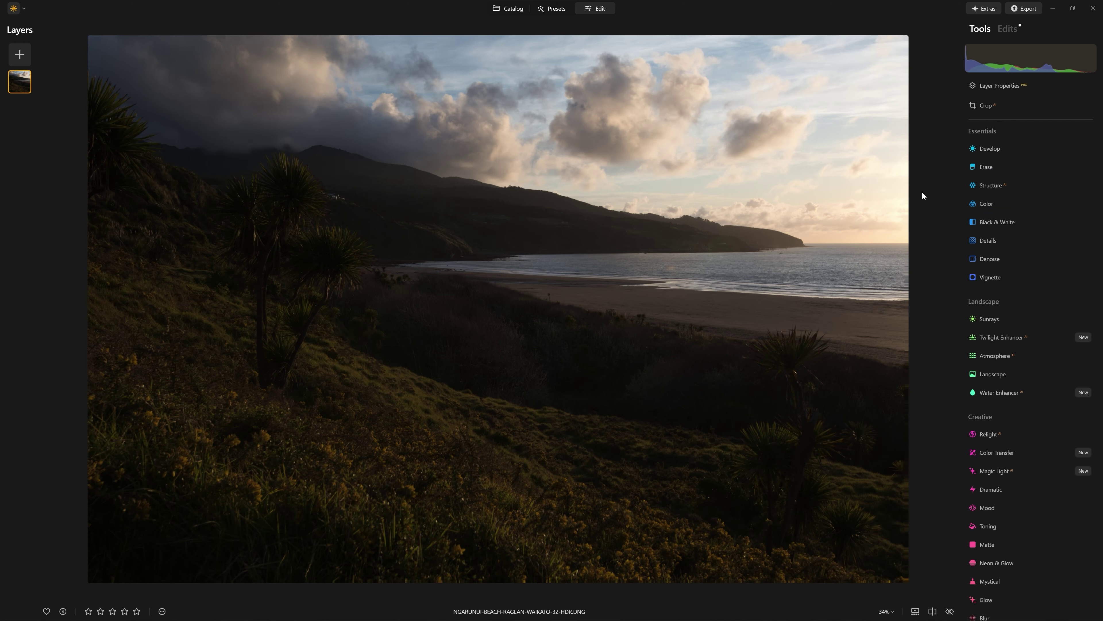
key("backslash")
left_click(1008, 28)
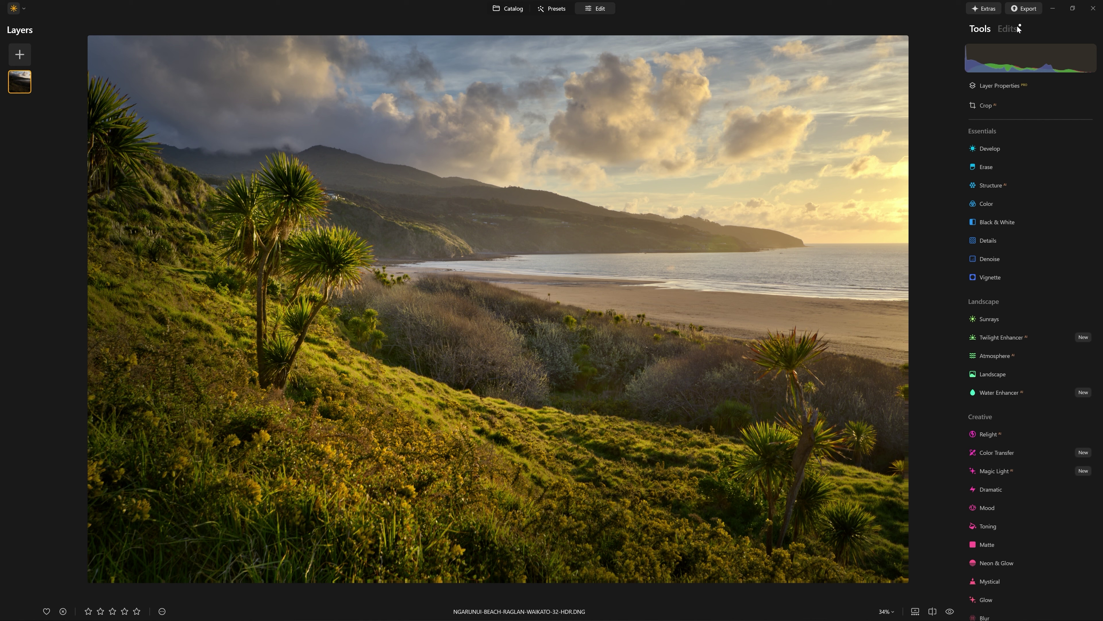
left_click(1076, 133)
left_click(1076, 133)
left_click(1077, 133)
left_click(1077, 134)
left_click(1078, 135)
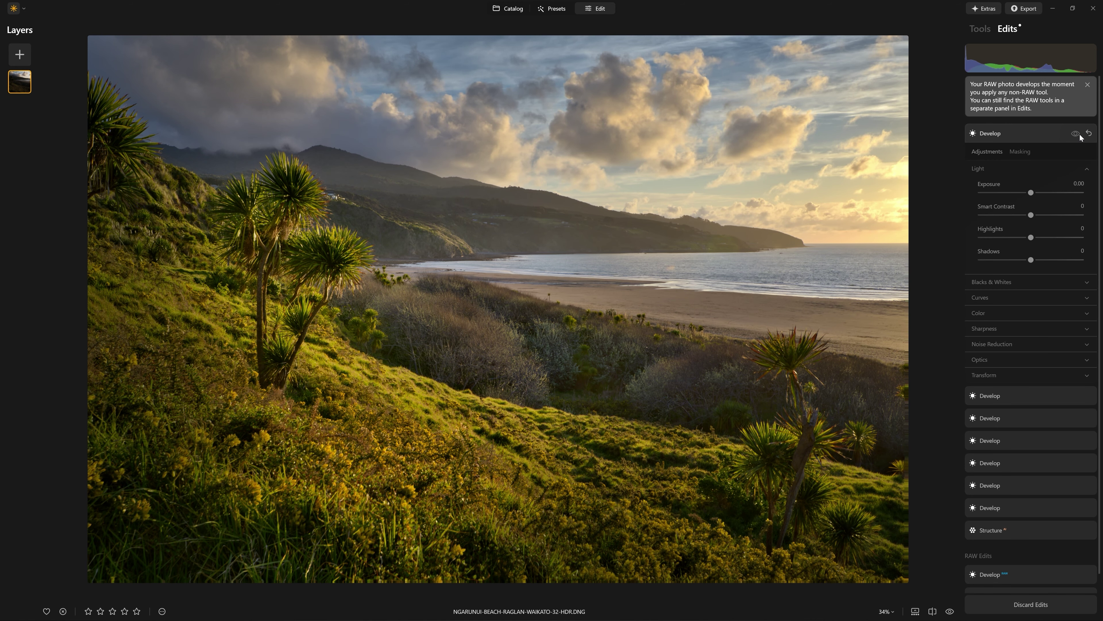
left_click(1078, 134)
Step: Lower the midtone point on the warm Develop edit's master curve, and compare the photo with that edit on and off
left_click(1060, 297)
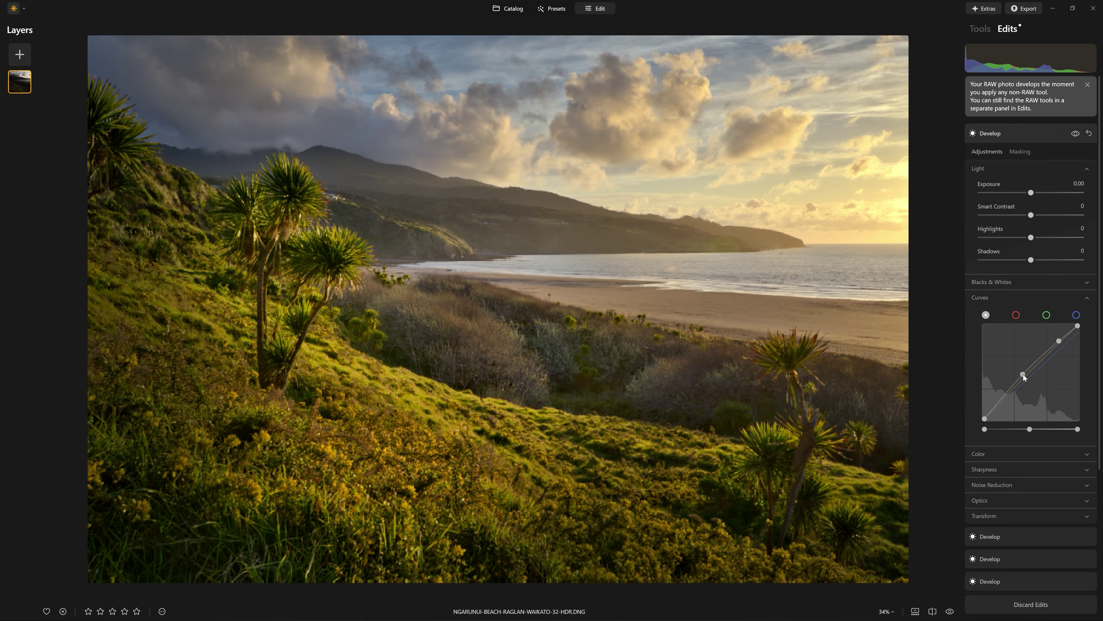
left_click_drag(1025, 376, 1028, 379)
left_click_drag(1033, 381, 1035, 381)
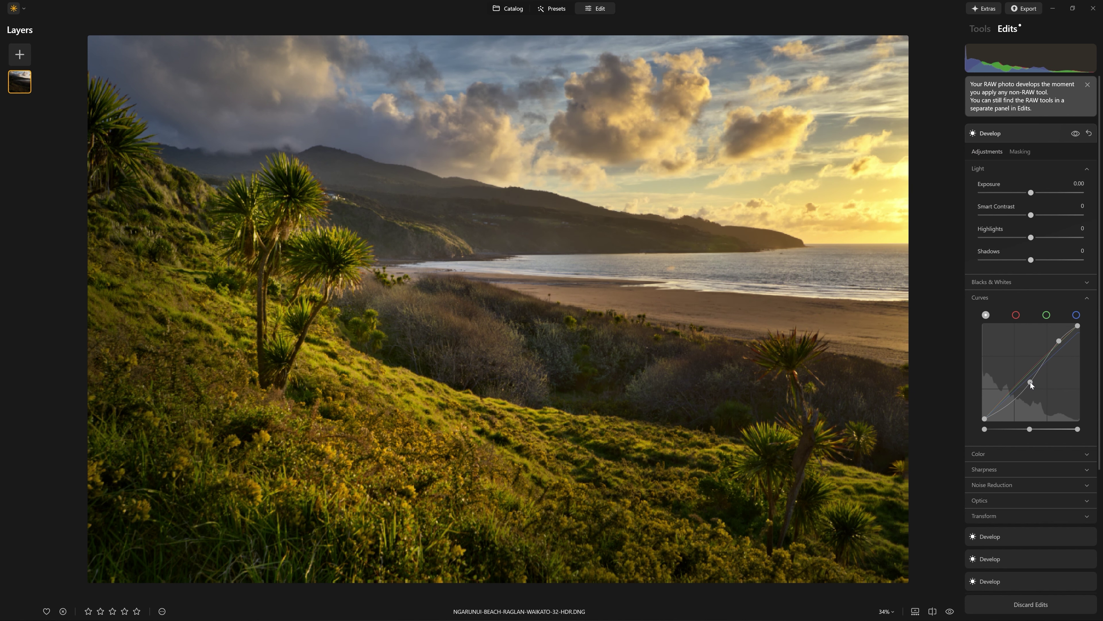
left_click_drag(1031, 383, 1022, 381)
left_click(1075, 134)
left_click(1076, 134)
left_click(1075, 134)
left_click(1075, 134)
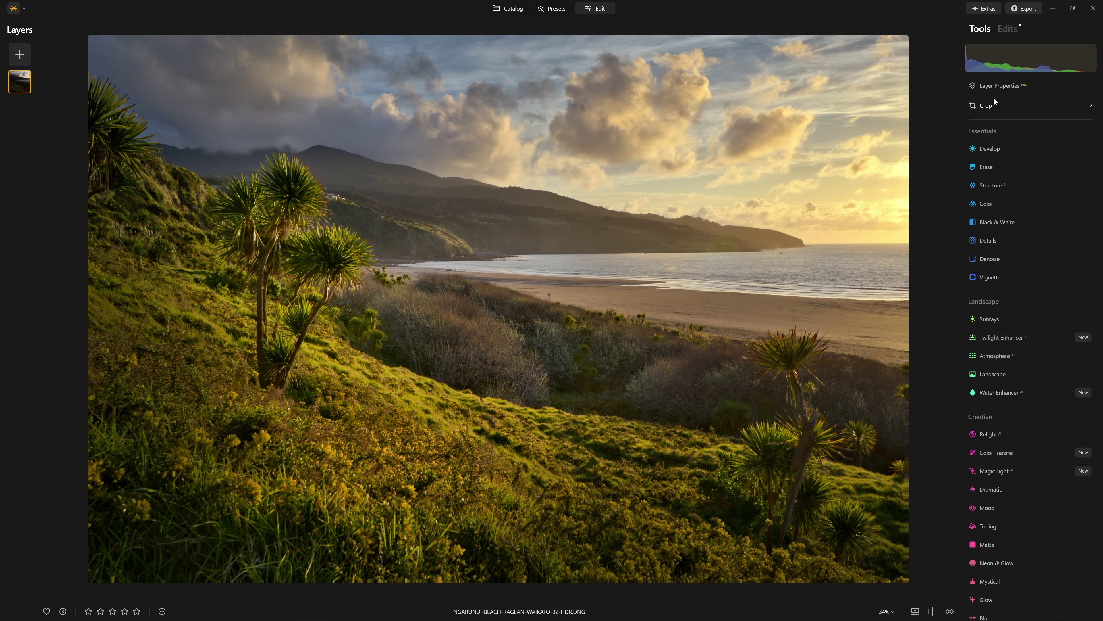
Step: Shape a contrast curve in a new Develop edit, with slightly lowered shadows, slightly raised midtones and anchored highlights
left_click(988, 148)
left_click(1052, 209)
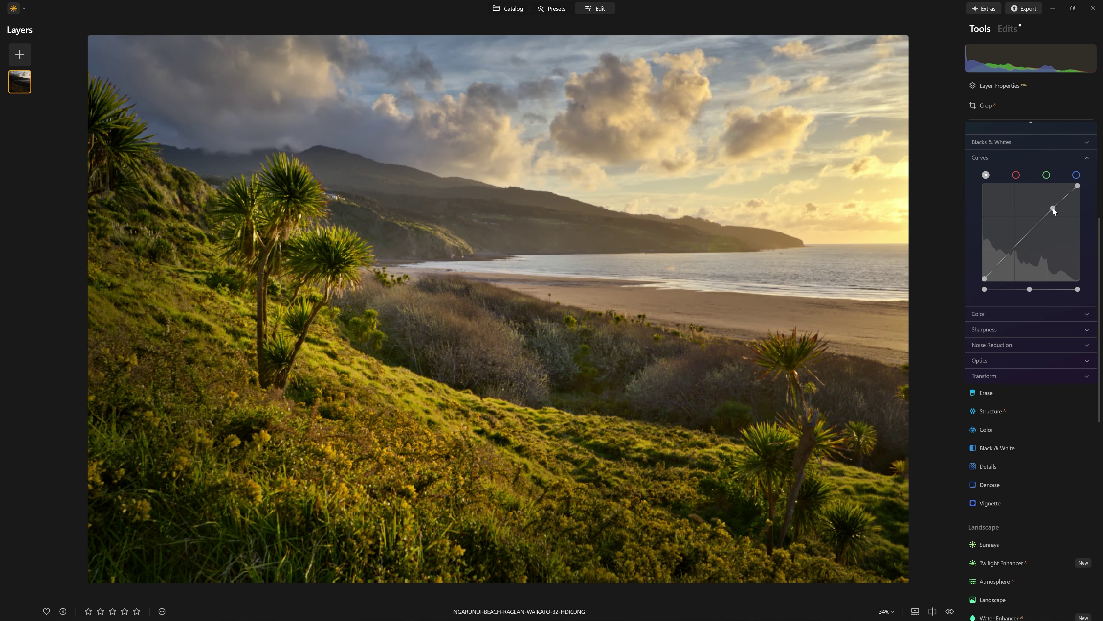
left_click_drag(1002, 261, 1002, 265)
left_click(1023, 240)
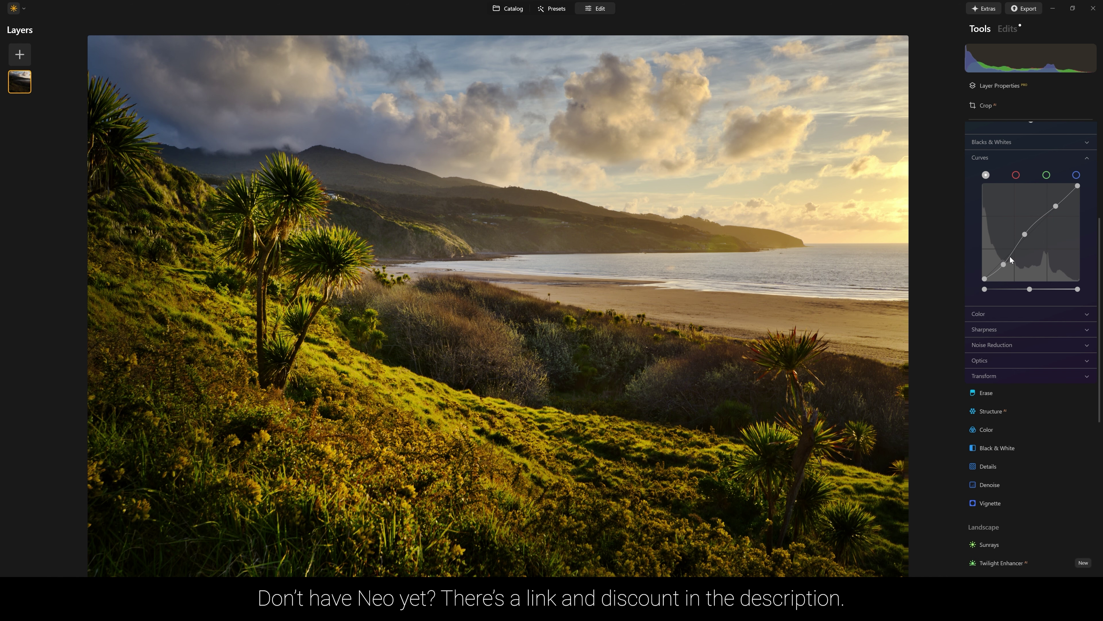
mouse_move(1025, 234)
left_mouse_down()
mouse_move(1027, 224)
mouse_move(1022, 244)
left_mouse_up()
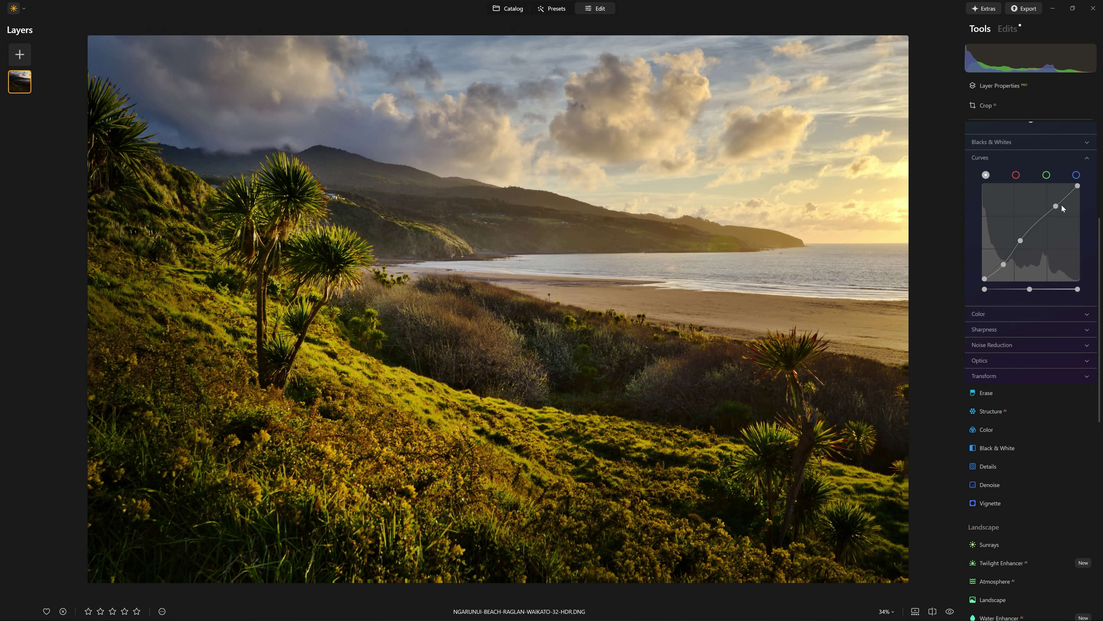
mouse_move(1057, 207)
left_mouse_down()
mouse_move(1053, 198)
mouse_move(1056, 208)
left_mouse_up()
Step: Check the effect of the new contrast Develop edit by switching it on and off
scroll(1063, 155, "up", 4)
left_click(1062, 150)
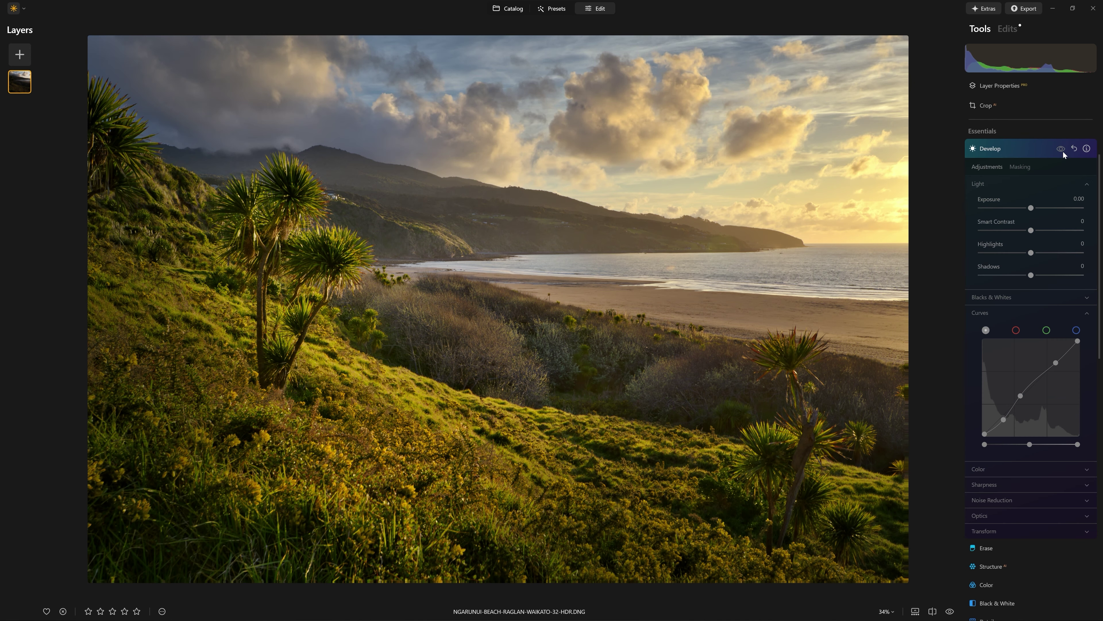
left_click(1062, 150)
left_click(1062, 150)
left_click(1062, 151)
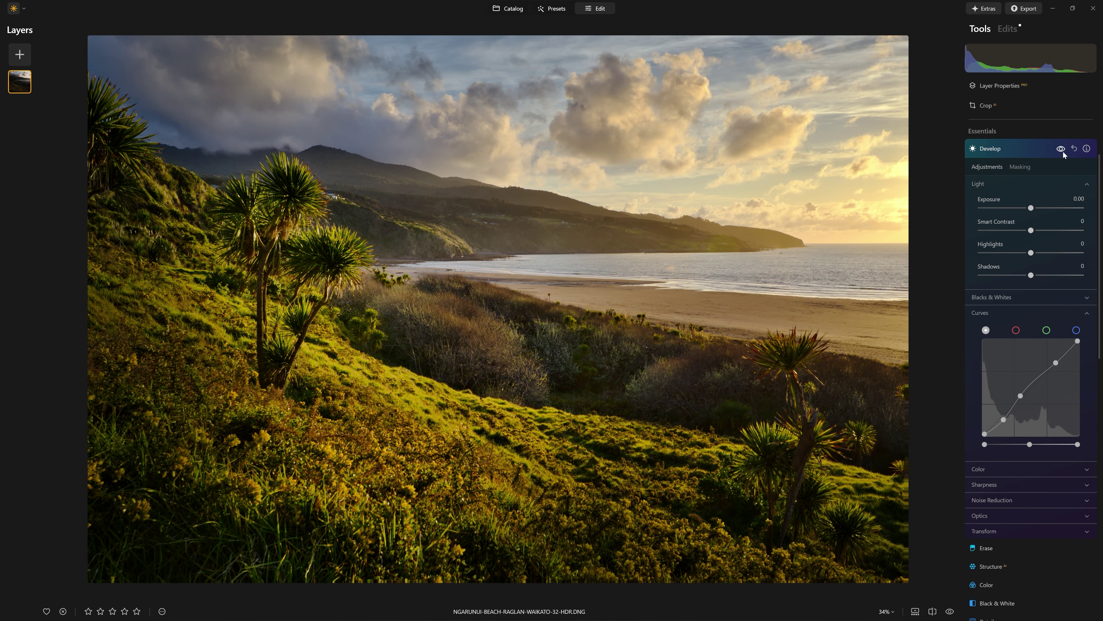
left_click(1062, 150)
left_click(1062, 150)
Step: Brush the contrast edit over the headland and beach with size 400, softness 100 and strength 33
left_click(1019, 167)
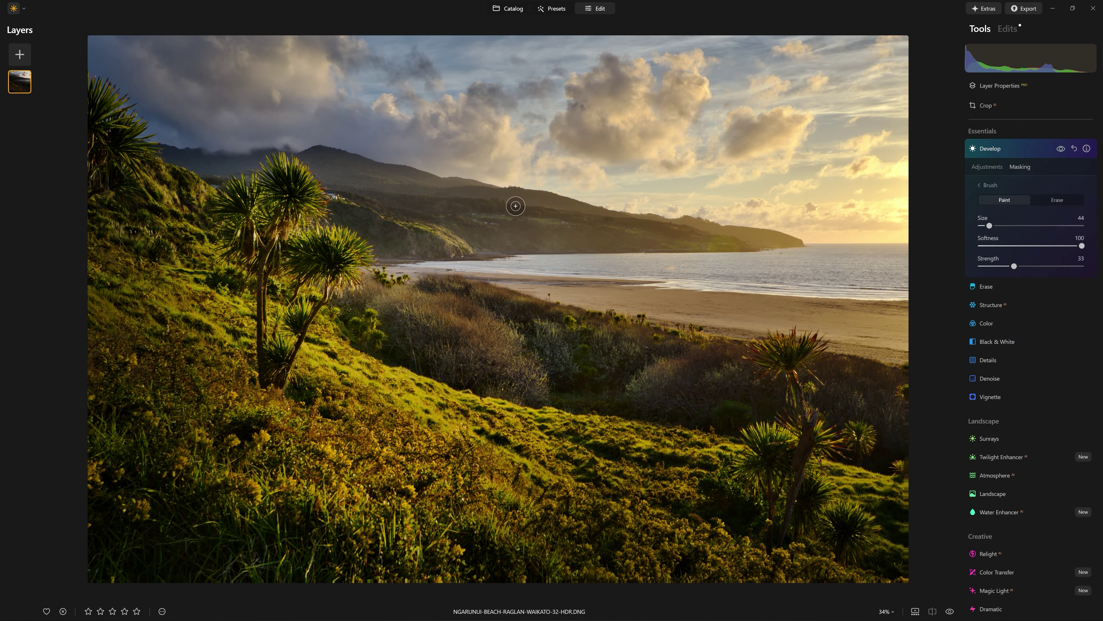
left_click_drag(987, 225, 1082, 225)
mouse_move(424, 226)
left_mouse_down()
mouse_move(308, 192)
mouse_move(729, 247)
mouse_move(653, 318)
mouse_move(313, 257)
mouse_move(493, 317)
mouse_move(337, 261)
mouse_move(575, 333)
mouse_move(733, 359)
mouse_move(187, 213)
mouse_move(719, 272)
mouse_move(713, 304)
left_mouse_up()
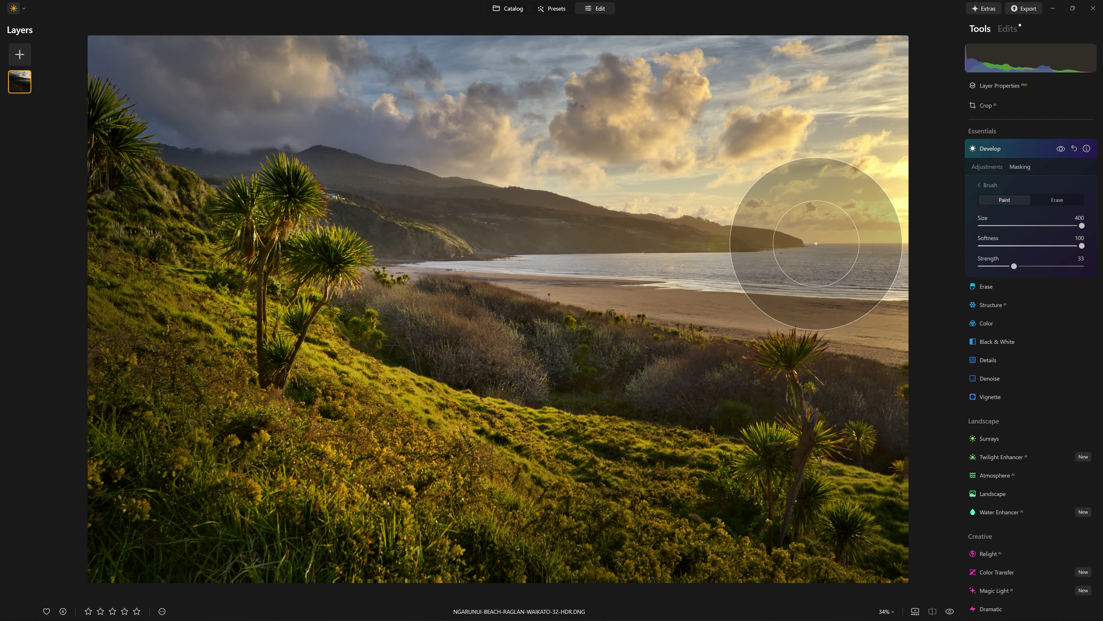
mouse_move(357, 192)
left_mouse_down()
mouse_move(699, 208)
mouse_move(319, 168)
mouse_move(339, 179)
left_mouse_up()
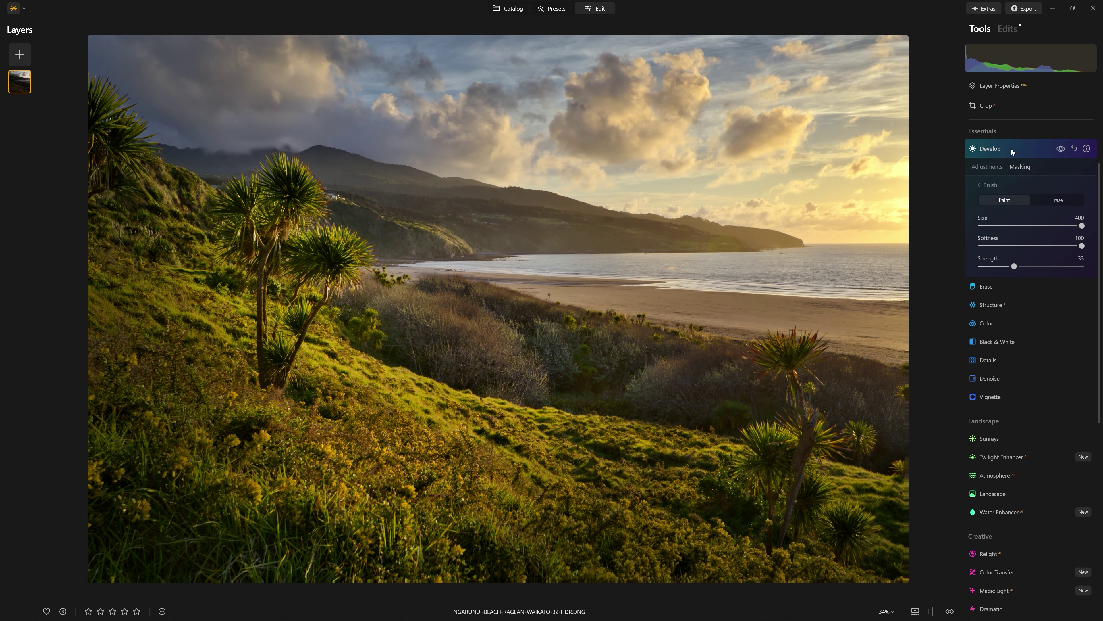
Step: Reduce the brush size to 184, paint more of the contrast edit along the headland's slopes, and finish the edit
key("bracketleft")
key("bracketleft")
key("bracketleft")
key("bracketleft")
mouse_move(703, 194)
left_mouse_down()
mouse_move(449, 235)
mouse_move(478, 239)
left_mouse_up()
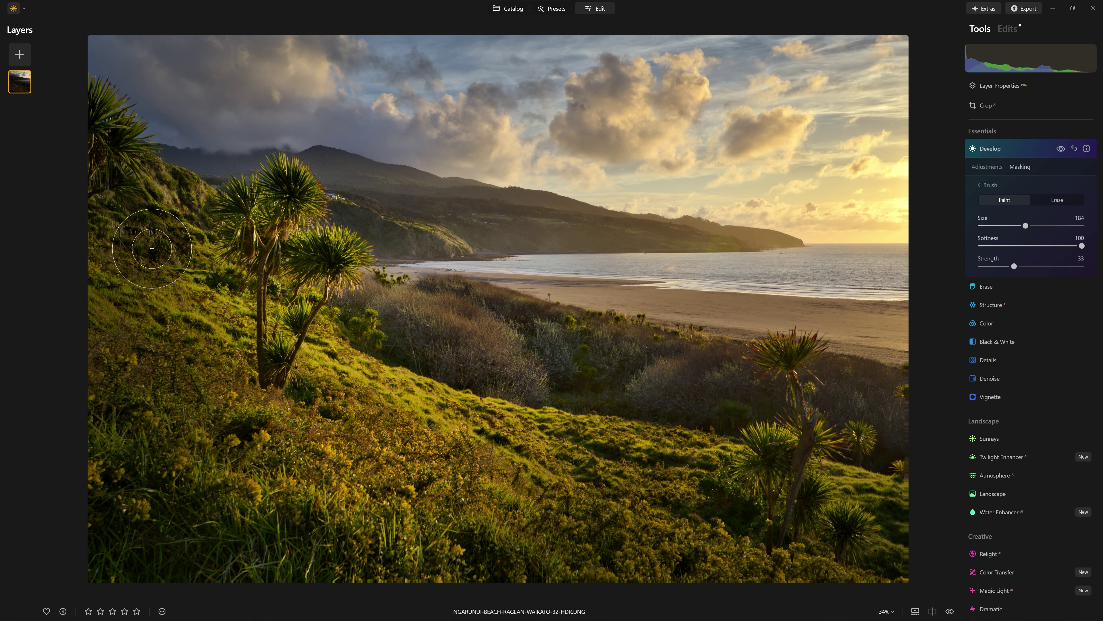
key("Escape")
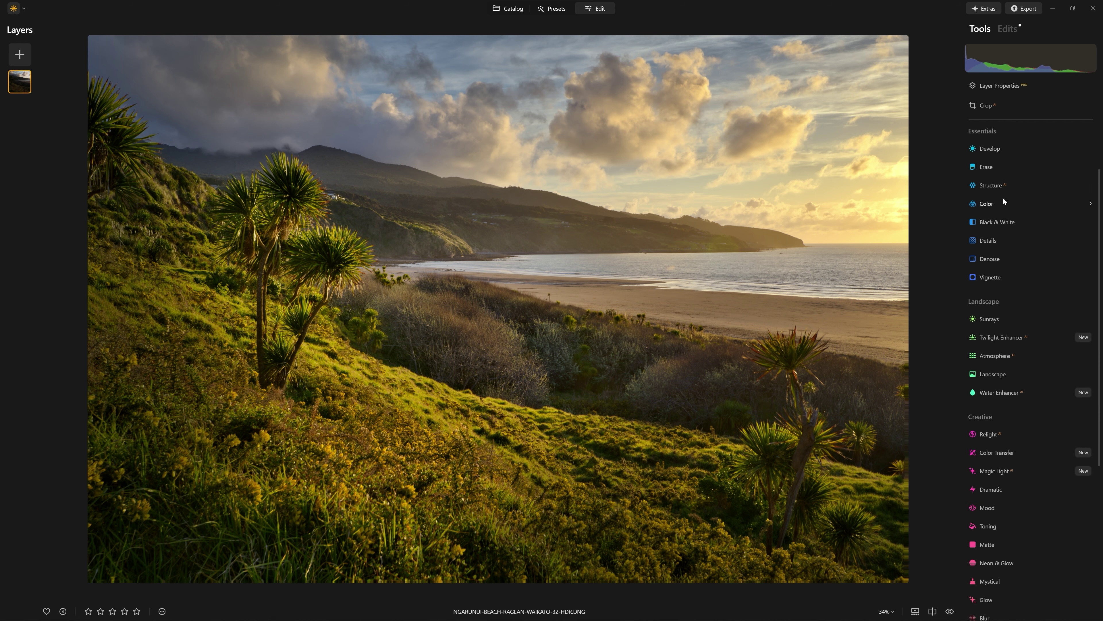
Step: Darken the photo in a new Develop edit by strongly lowering the master curve's white endpoint, pulling down the midtones and slightly lifting the blacks
left_click(999, 153)
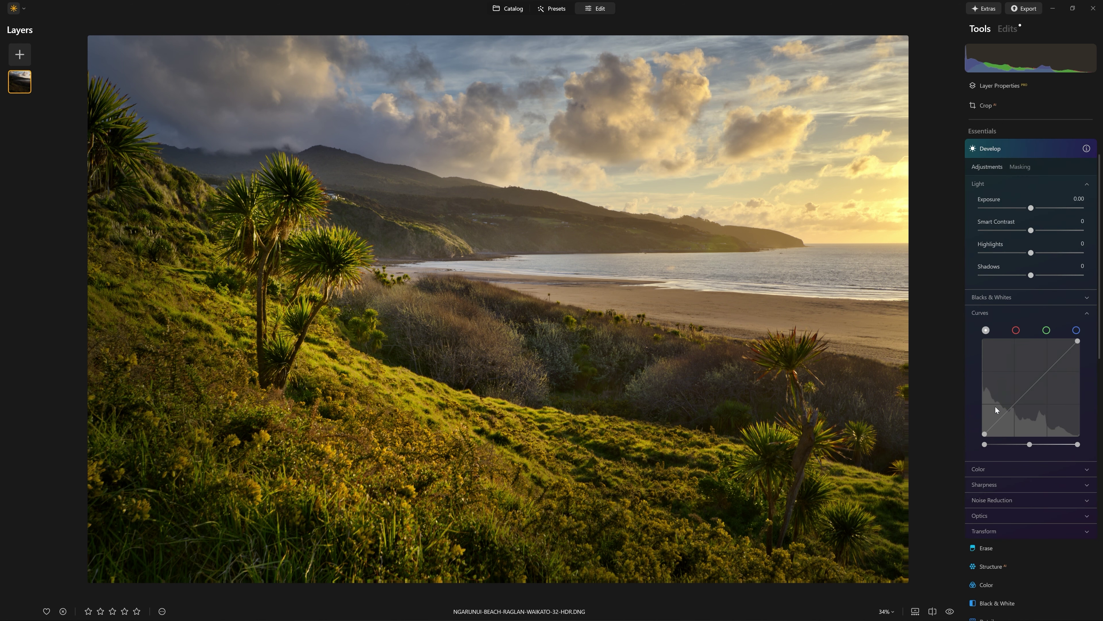
left_click_drag(984, 435, 975, 425)
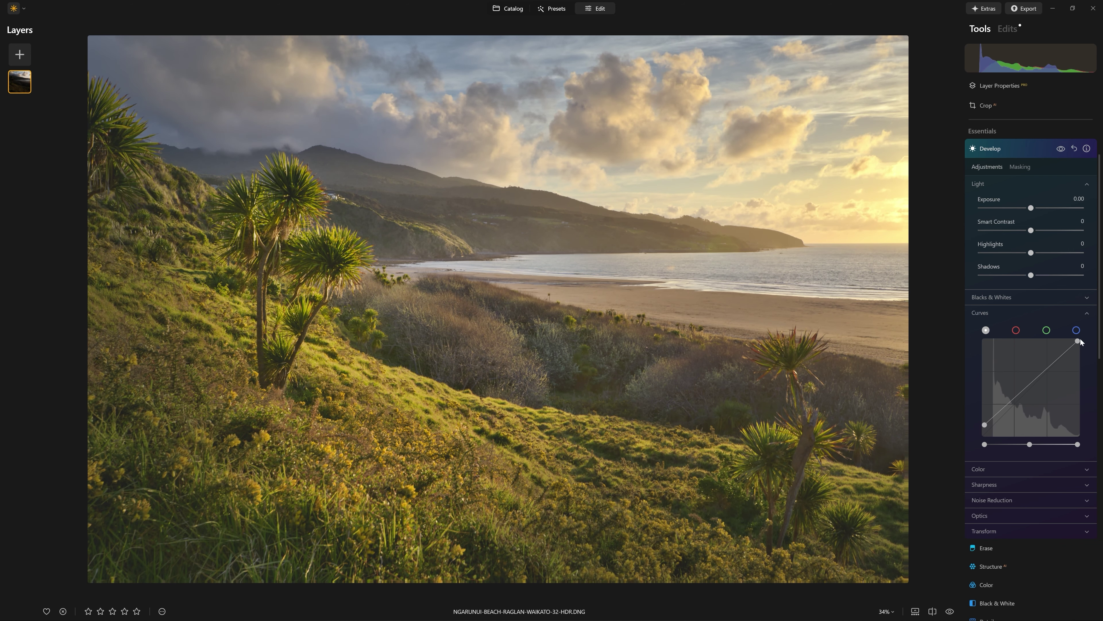
left_click_drag(1078, 341, 1078, 378)
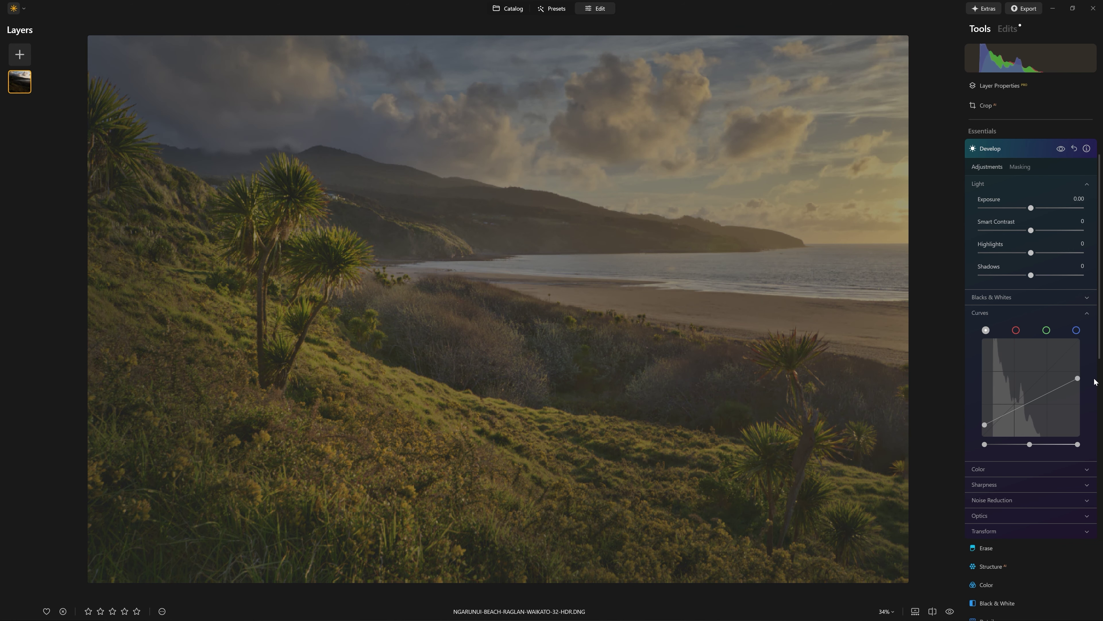
left_click(1015, 411)
left_click_drag(1003, 420, 976, 427)
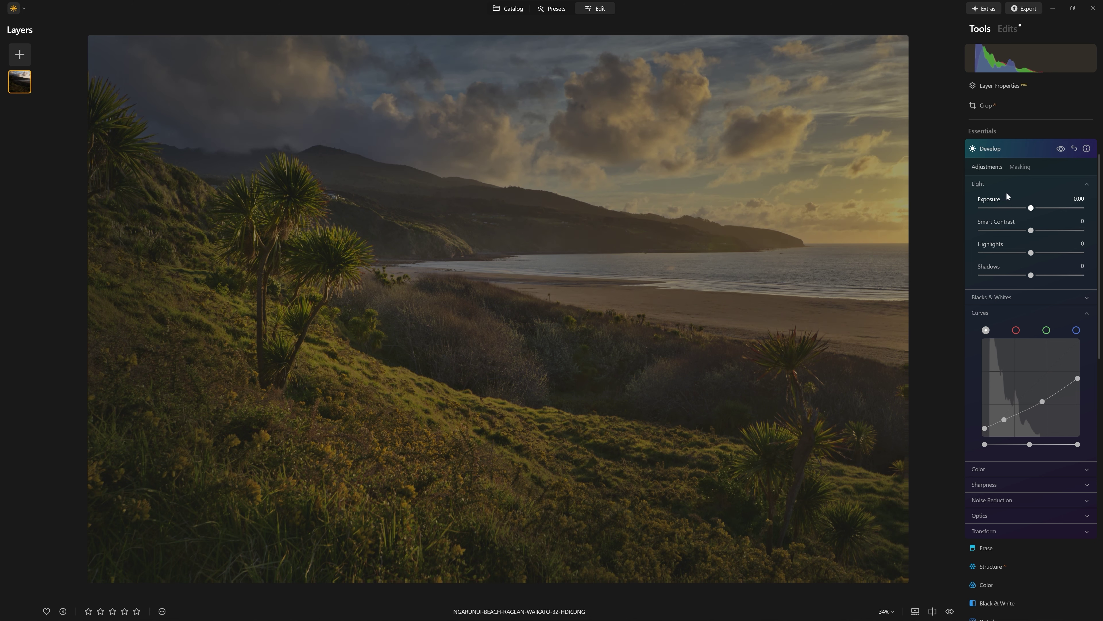
Step: Brush the darkening edit along the foreground hillside and across the upper sky with size 400, softness 100 and strength 20
left_click(1028, 167)
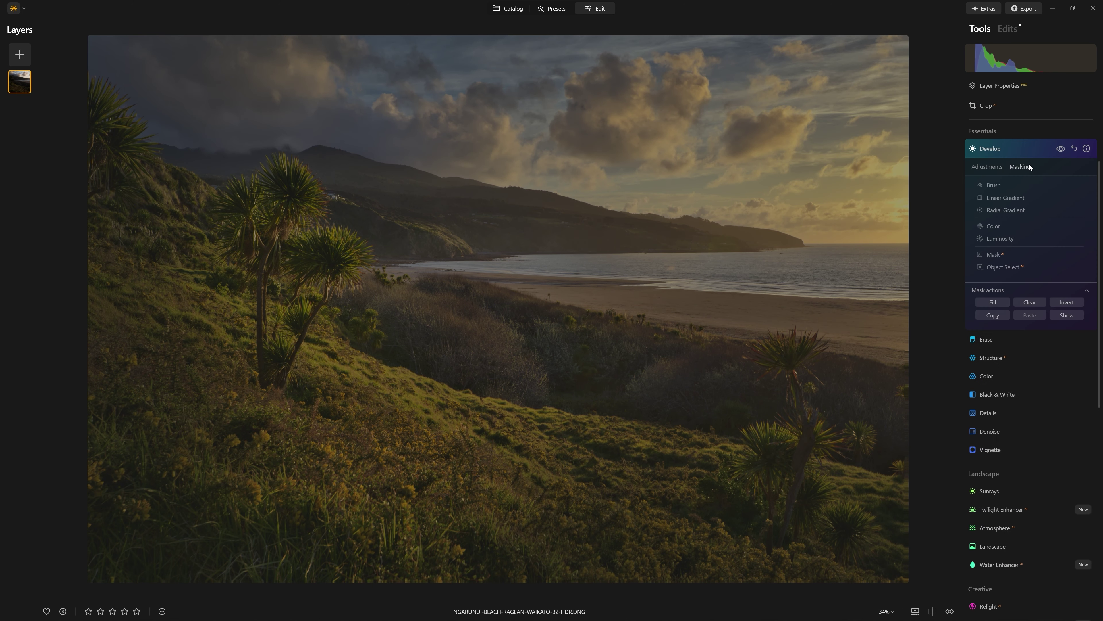
left_click(995, 185)
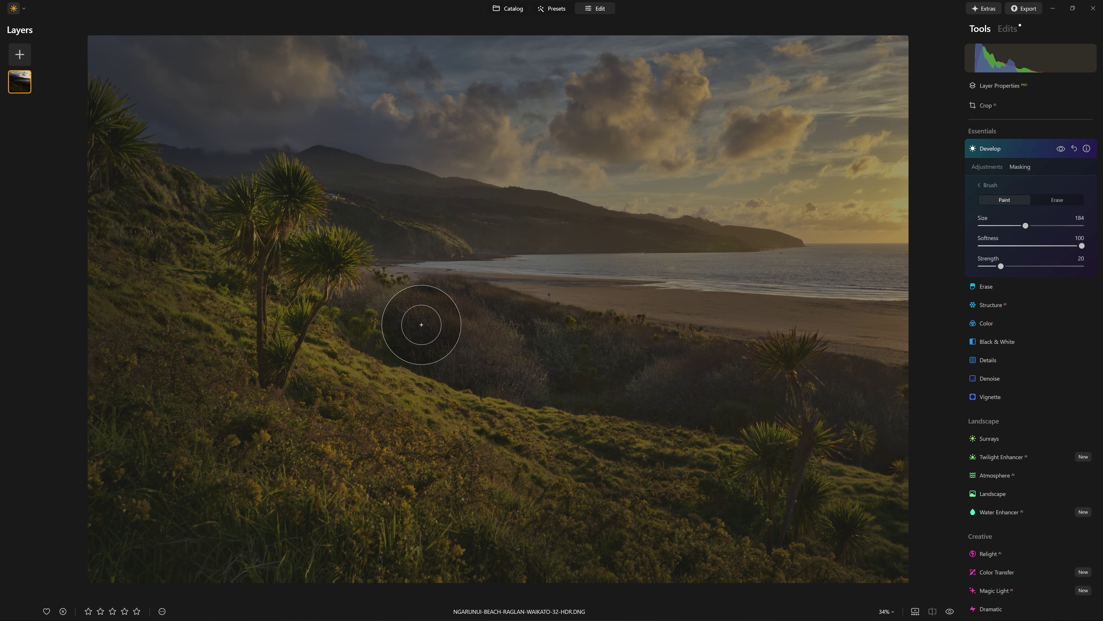
key("bracketright")
key("bracketright")
key("bracketright")
key("bracketright")
key("bracketright")
key("bracketright")
key("bracketright")
key("bracketright")
key("bracketright")
key("bracketright")
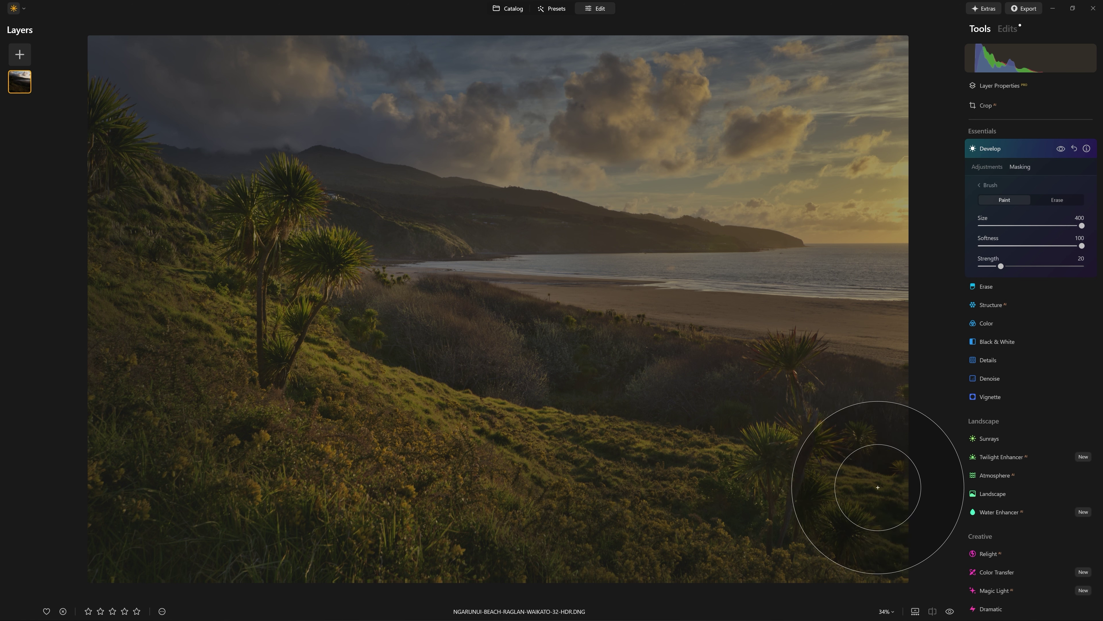
mouse_move(871, 476)
left_mouse_down()
mouse_move(572, 539)
mouse_move(516, 525)
mouse_move(444, 465)
mouse_move(371, 462)
mouse_move(295, 439)
mouse_move(421, 543)
mouse_move(138, 536)
mouse_move(82, 506)
left_mouse_up()
mouse_move(103, 104)
left_mouse_down()
mouse_move(131, 43)
mouse_move(359, 41)
mouse_move(376, 30)
mouse_move(645, 12)
mouse_move(720, 45)
mouse_move(522, 23)
mouse_move(300, 72)
mouse_move(140, 79)
mouse_move(74, 247)
mouse_move(220, 300)
mouse_move(170, 417)
mouse_move(718, 591)
mouse_move(873, 580)
mouse_move(539, 600)
mouse_move(93, 531)
mouse_move(168, 289)
mouse_move(228, 455)
mouse_move(103, 135)
mouse_move(423, 25)
mouse_move(591, 29)
mouse_move(791, 60)
left_mouse_up()
mouse_move(458, 42)
left_mouse_down()
mouse_move(140, 49)
mouse_move(127, 282)
mouse_move(666, 99)
left_mouse_up()
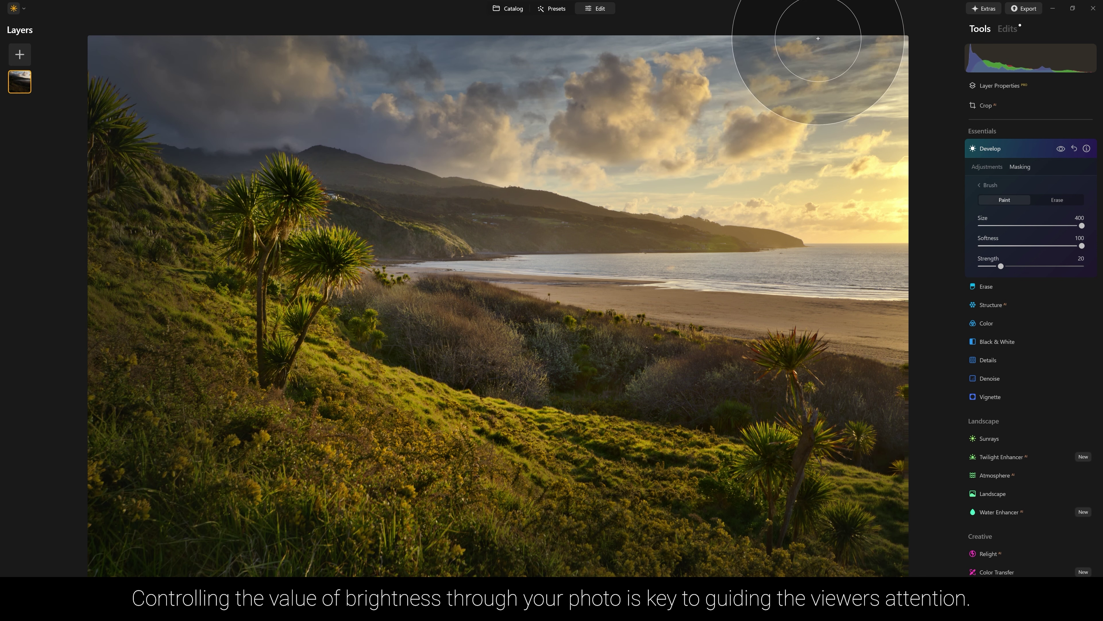
Step: Check the brushed darkening edit on and off, and compare the edited photo with the original
left_click(1061, 149)
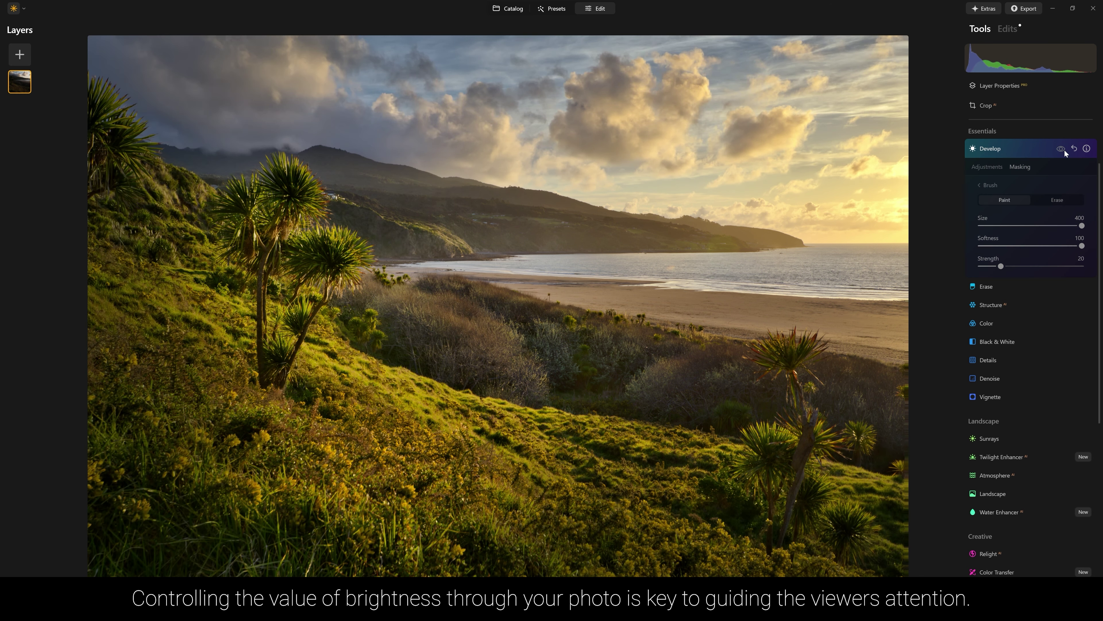
left_click(1065, 150)
left_click(1064, 150)
left_click(1064, 150)
left_click(1064, 150)
left_click(1063, 150)
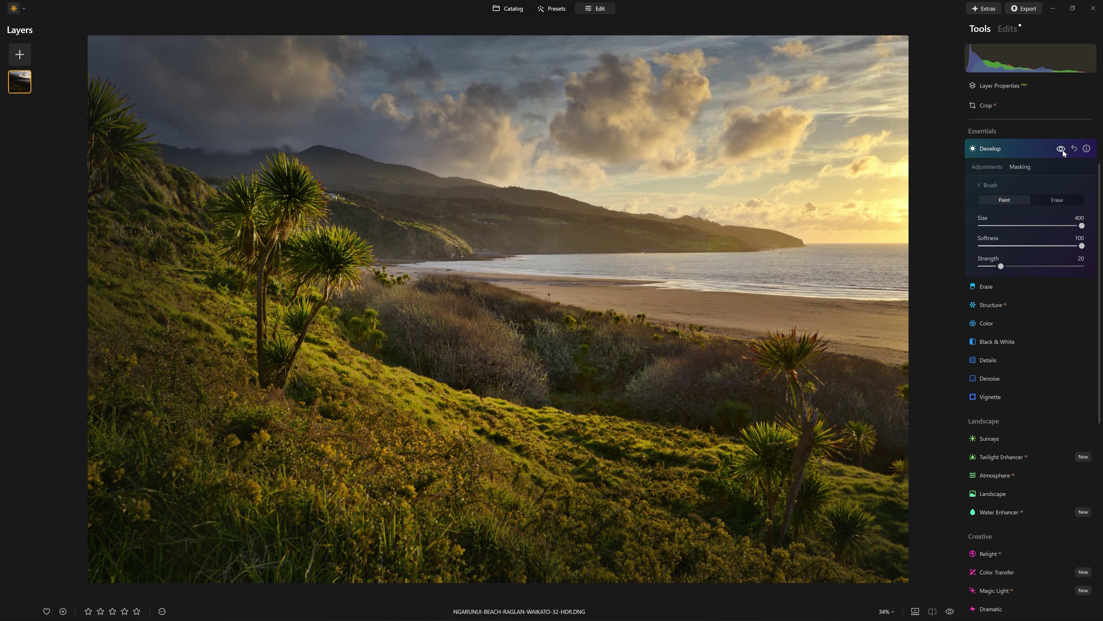
key("backslash")
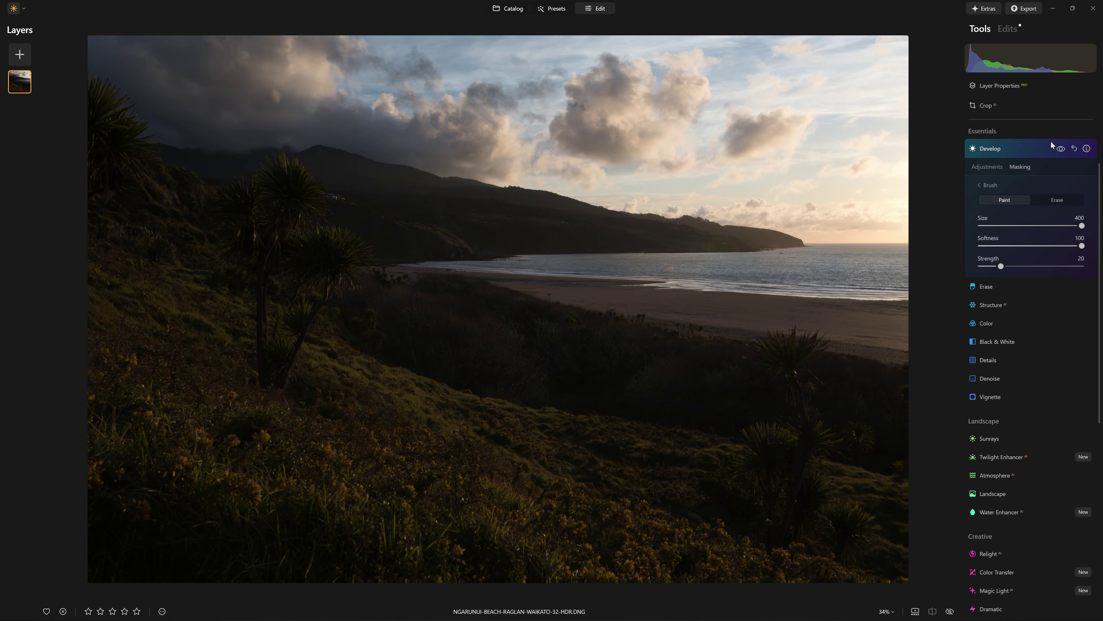
key("backslash")
key("backslash")
key("backslash")
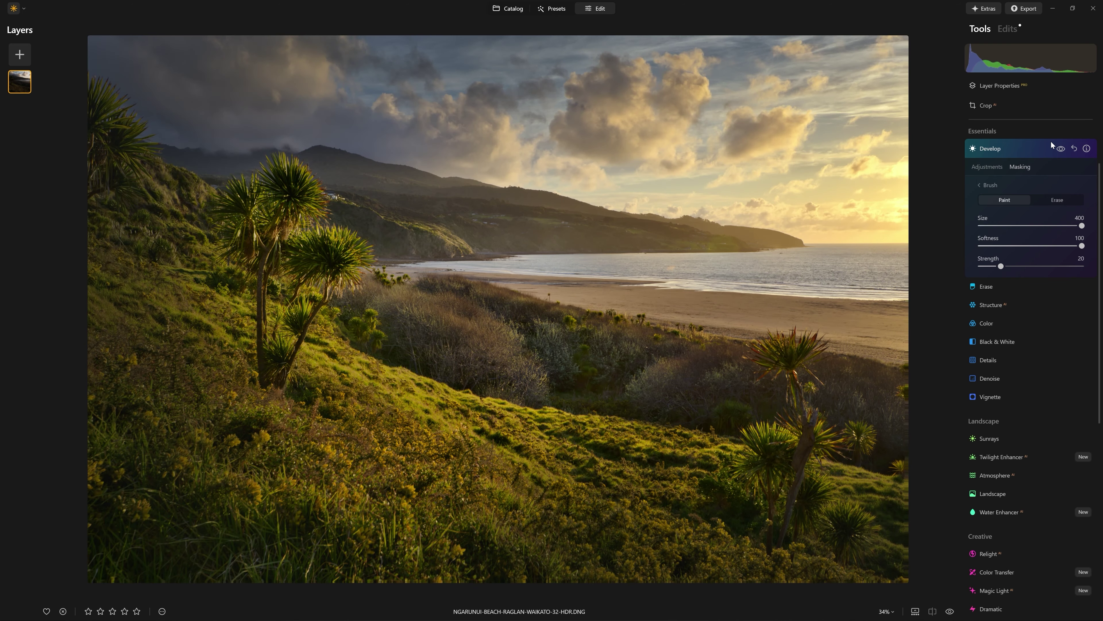
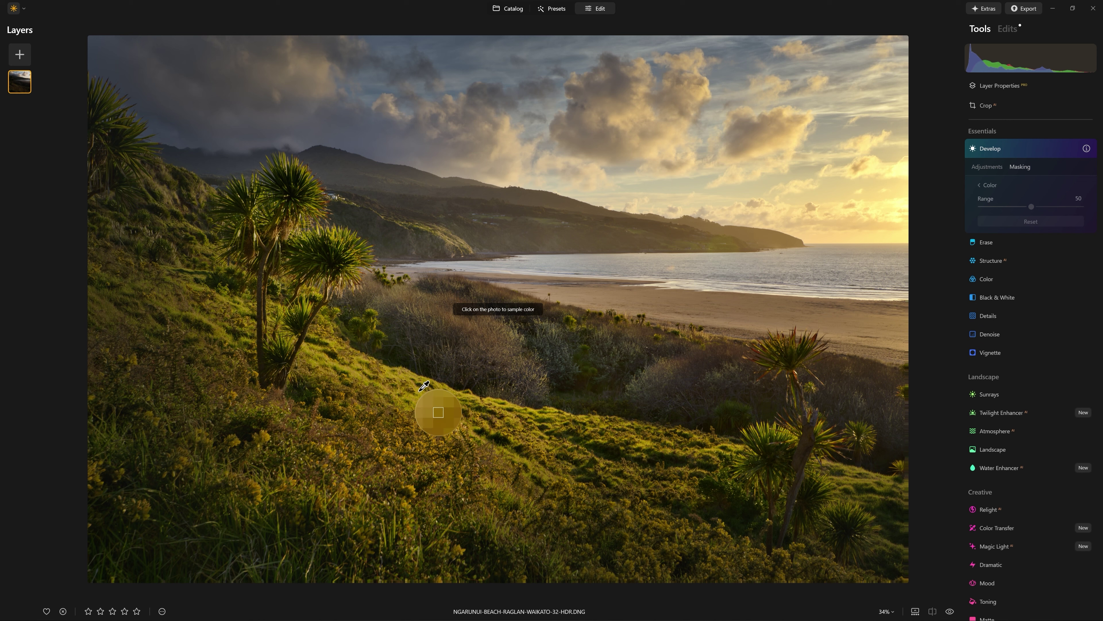
Step: Mask the new Develop edit by colour, sampling the sunlit grass on the foreground slope with range 50
left_click(422, 391)
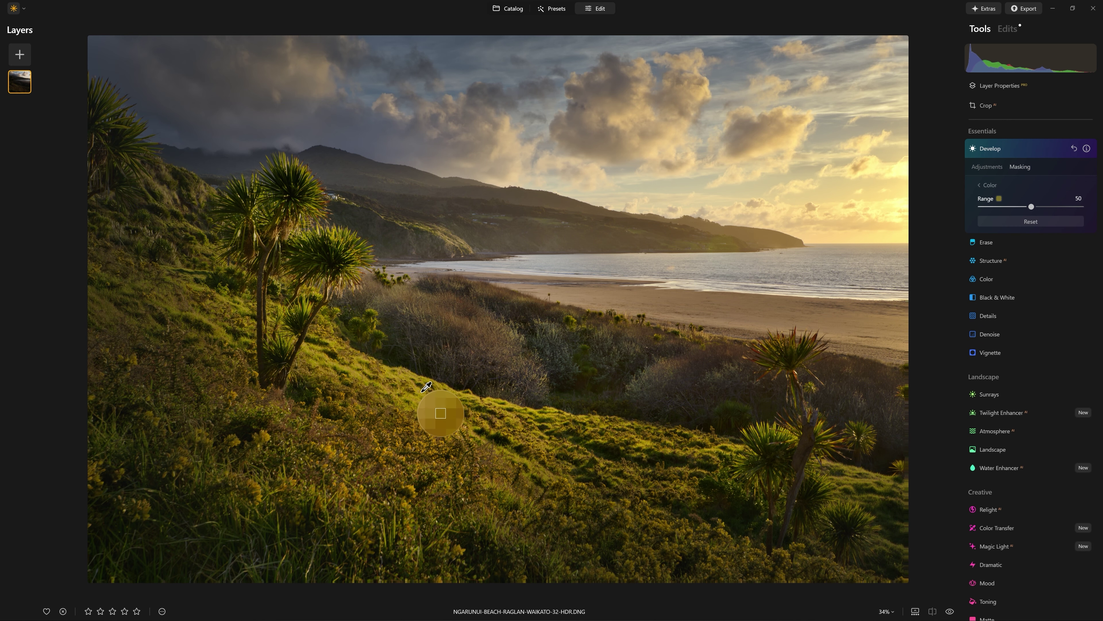
left_click(997, 184)
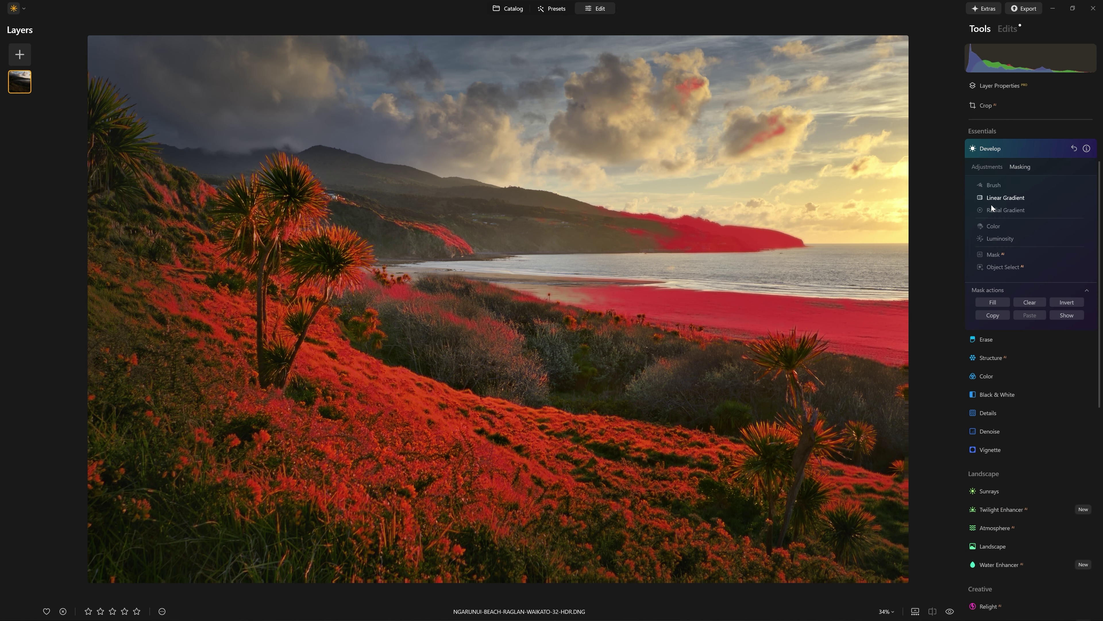
left_click(979, 169)
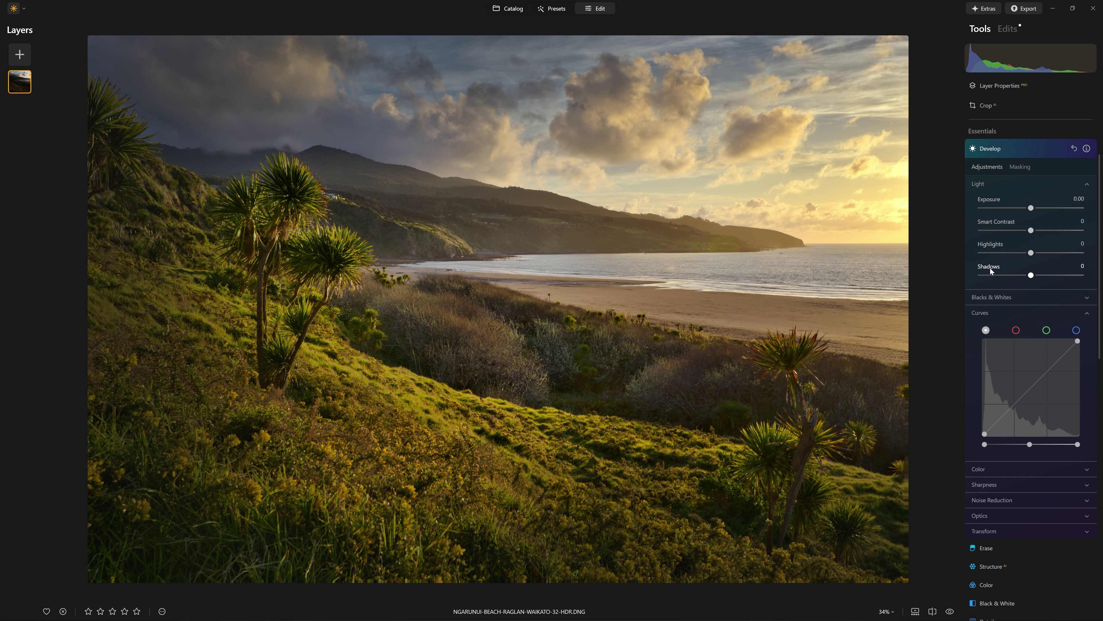
Step: Flatten the master curve for the masked colours by raising the black endpoint, lowering the white endpoint and slightly lifting the midtones, and compare on and off
left_click_drag(985, 435, 963, 340)
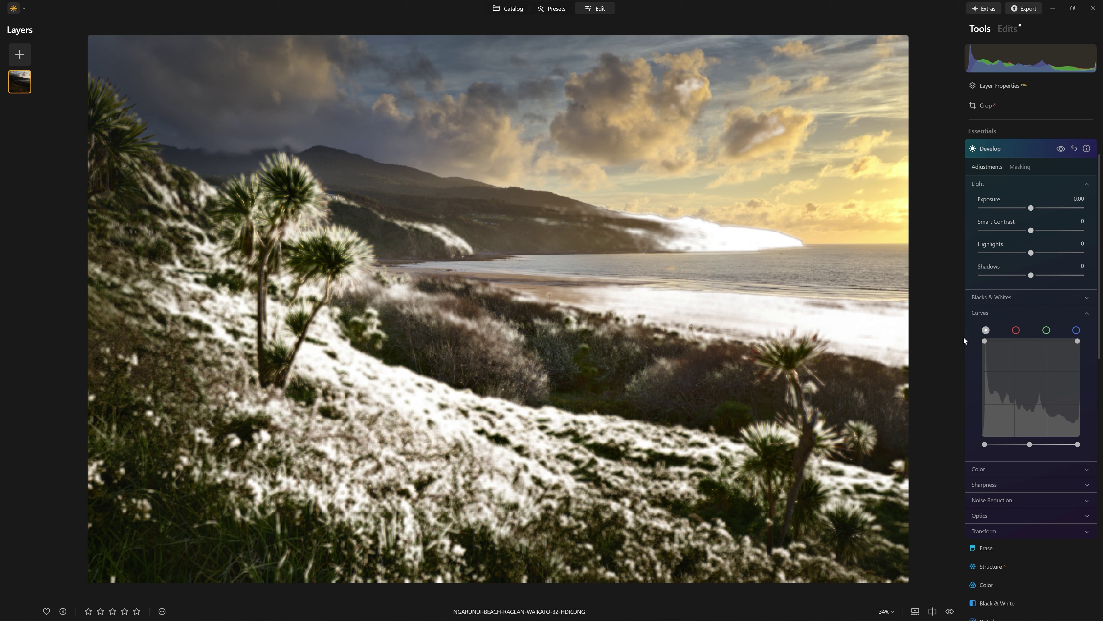
left_click_drag(965, 341, 978, 398)
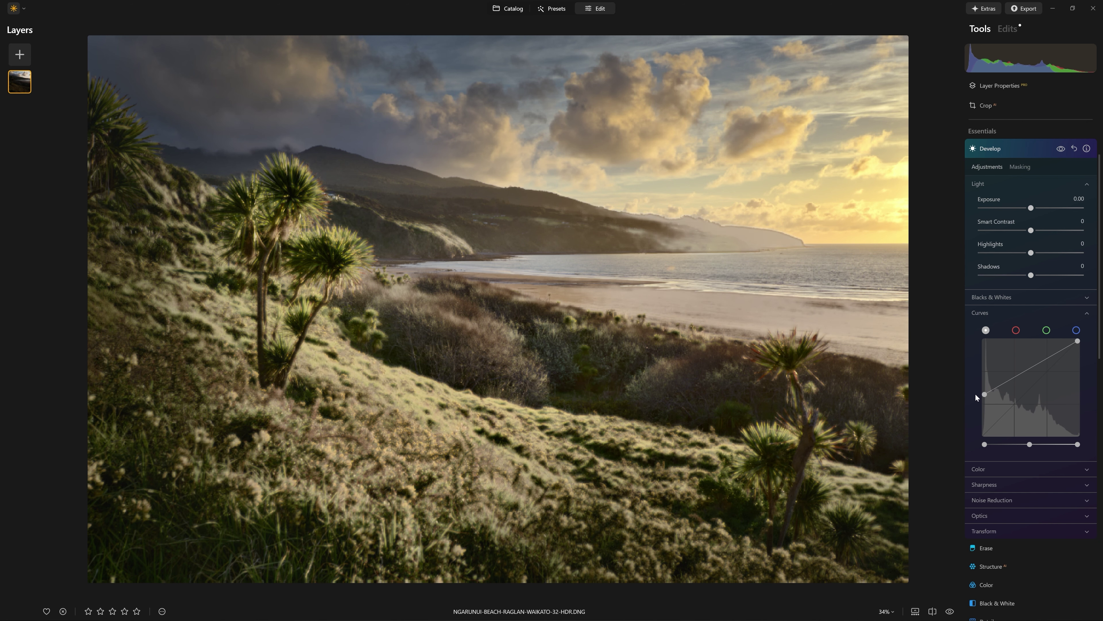
left_click_drag(1078, 343, 1083, 387)
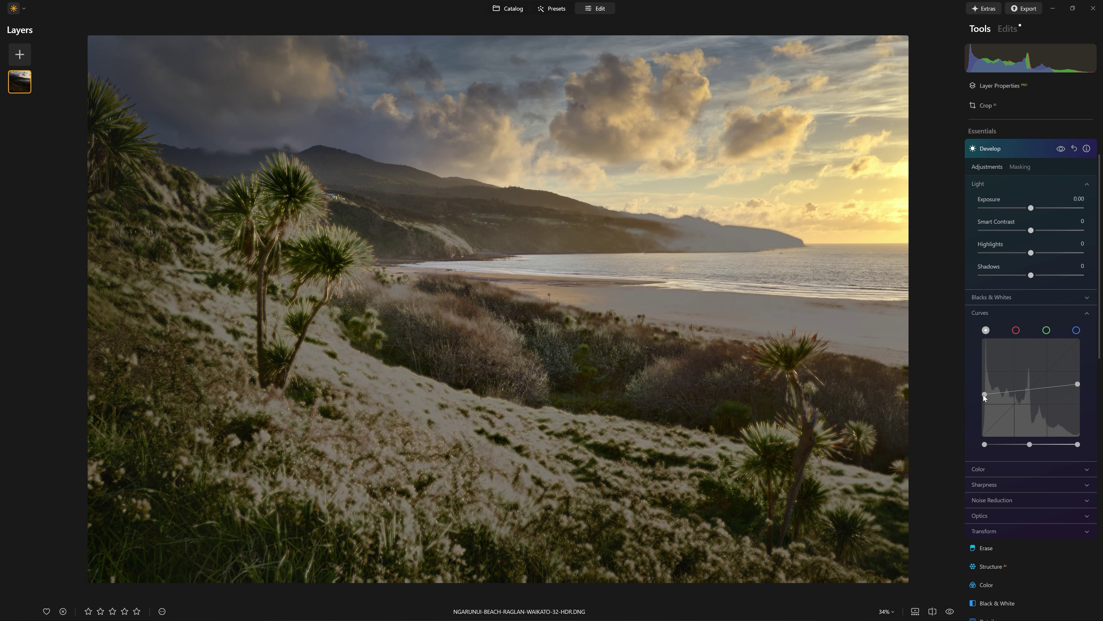
left_click_drag(985, 398, 978, 404)
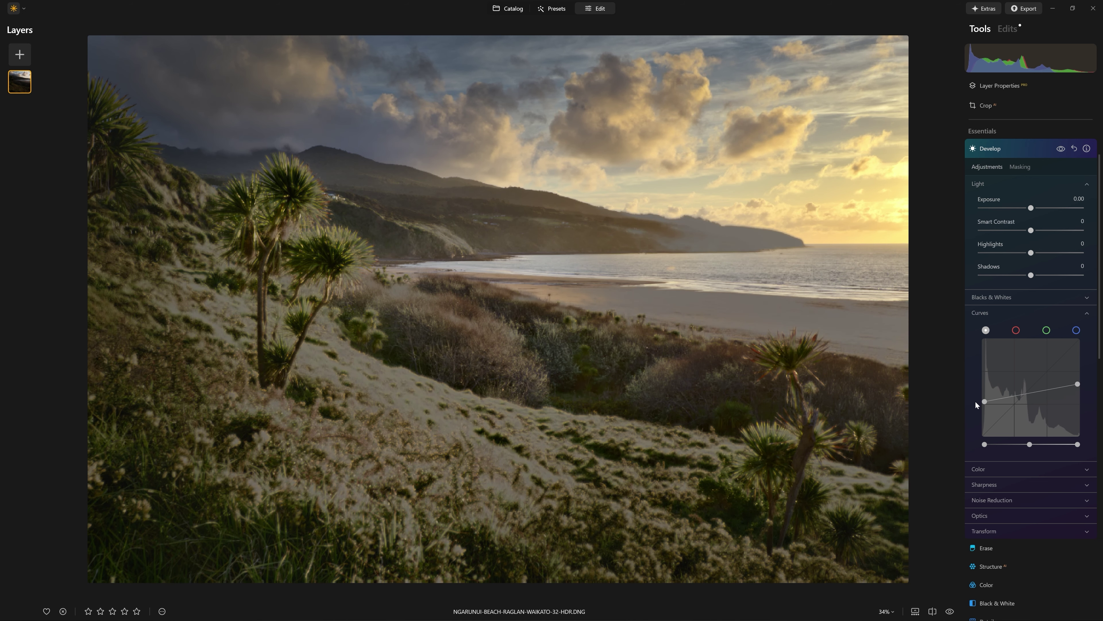
left_click_drag(1080, 385, 1083, 382)
left_click_drag(984, 405, 1034, 389)
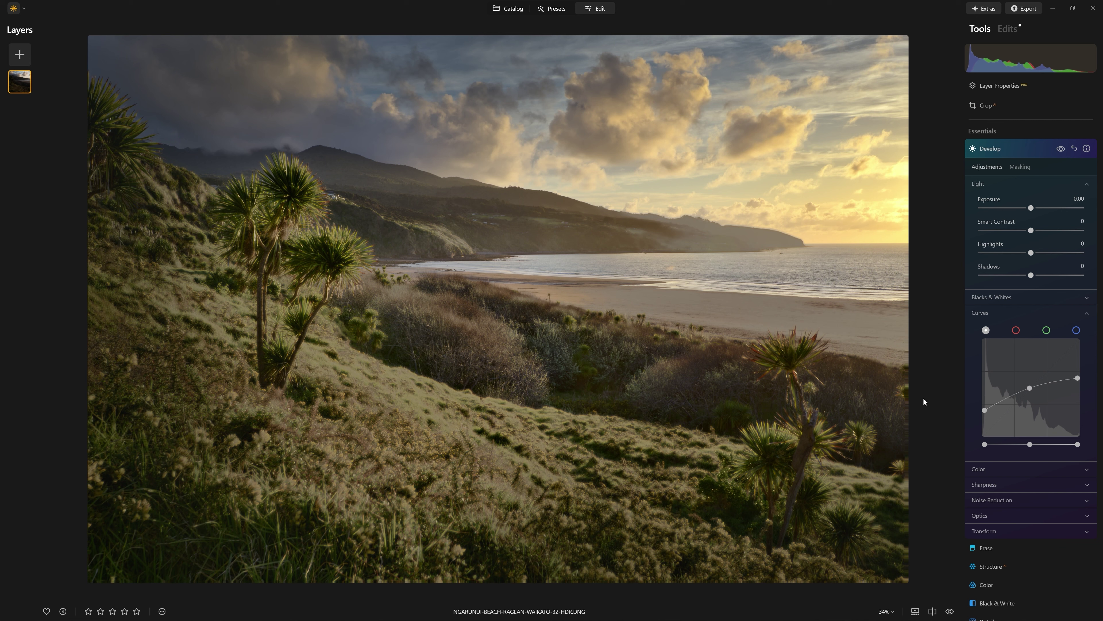
left_click(1061, 149)
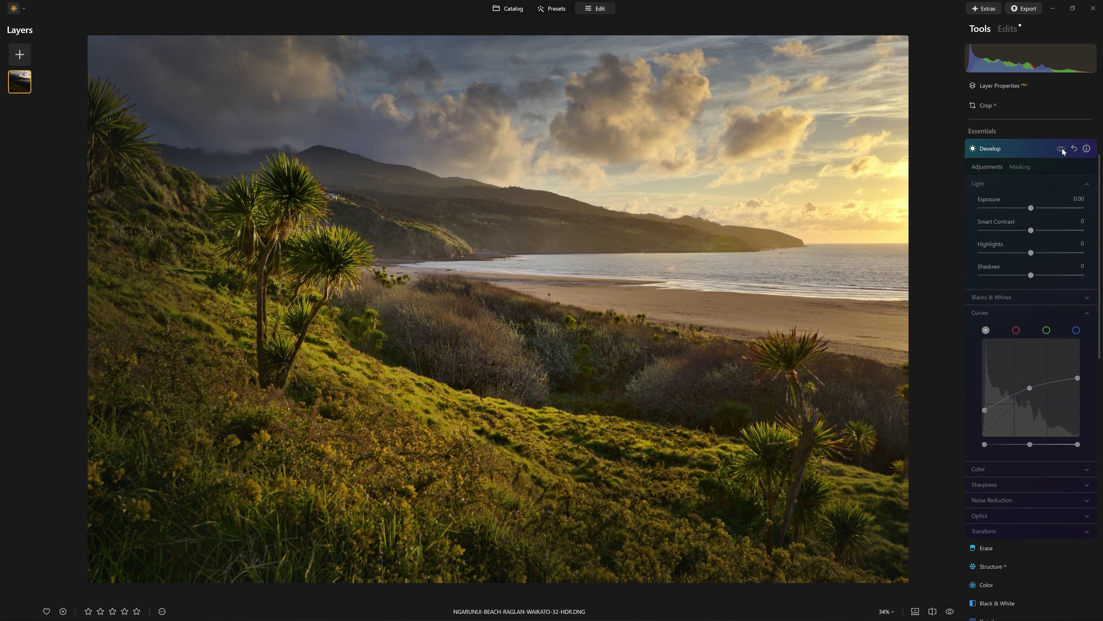
left_click(1061, 149)
left_click(1061, 149)
left_click(1061, 149)
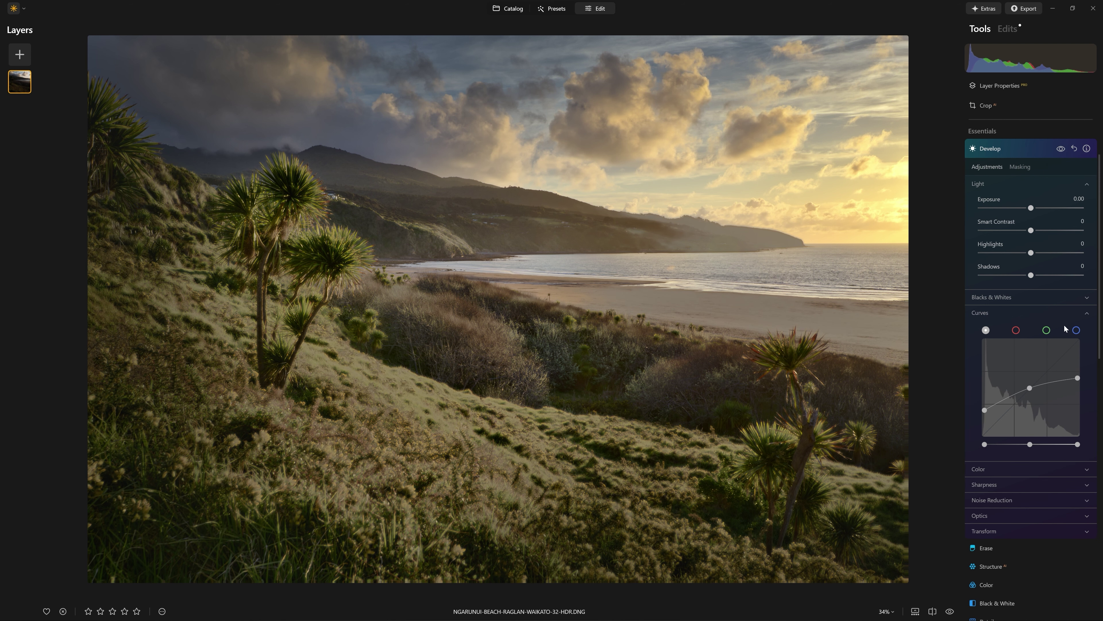
Step: Add a midtone point to the green curve, lower it slightly, and compare the edit on and off
left_click(1046, 331)
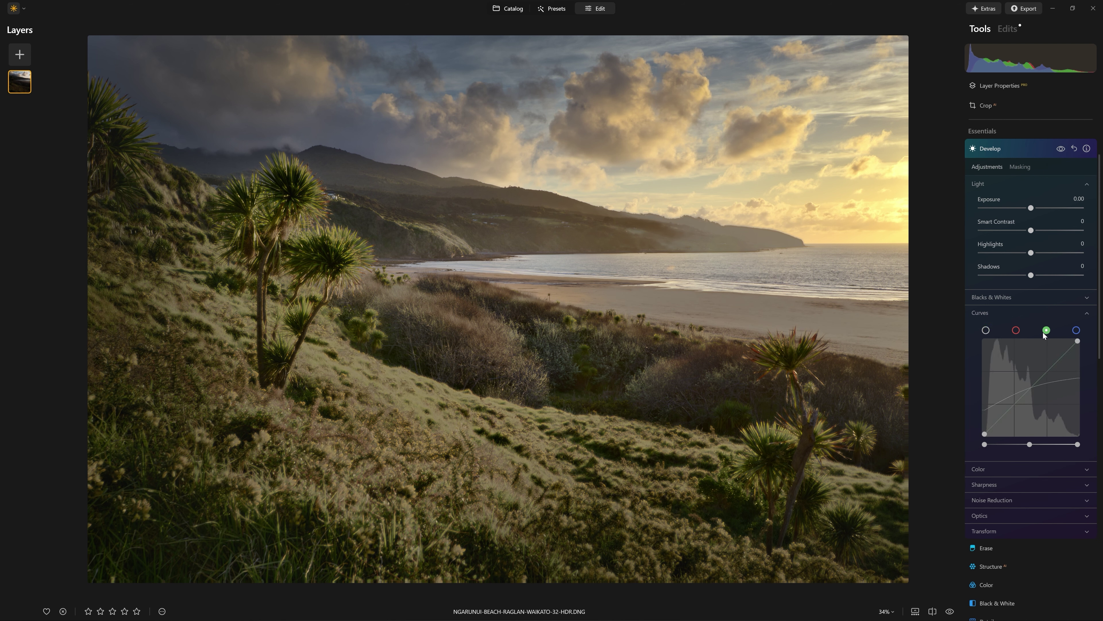
left_click(1030, 389)
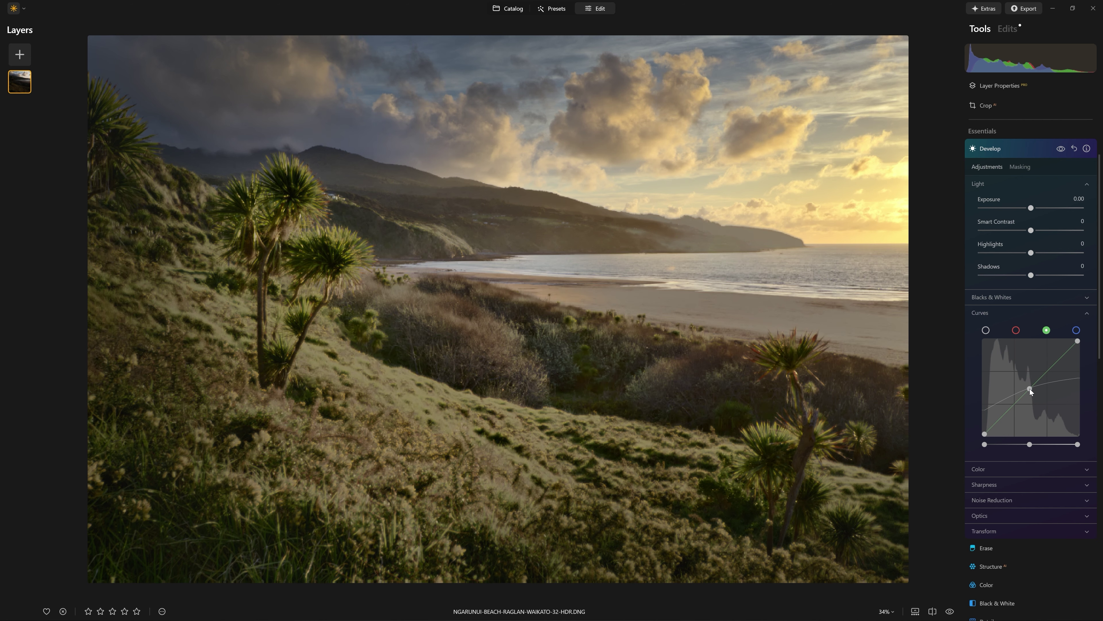
mouse_move(1031, 389)
left_mouse_down()
mouse_move(1051, 403)
mouse_move(1031, 388)
left_mouse_up()
left_click(1062, 151)
left_click(1062, 151)
left_click(1062, 150)
Step: Erase the mask over the headland and beach with a size 400 brush at strength 100, and partly over the foreground at strength 30
left_click(1020, 166)
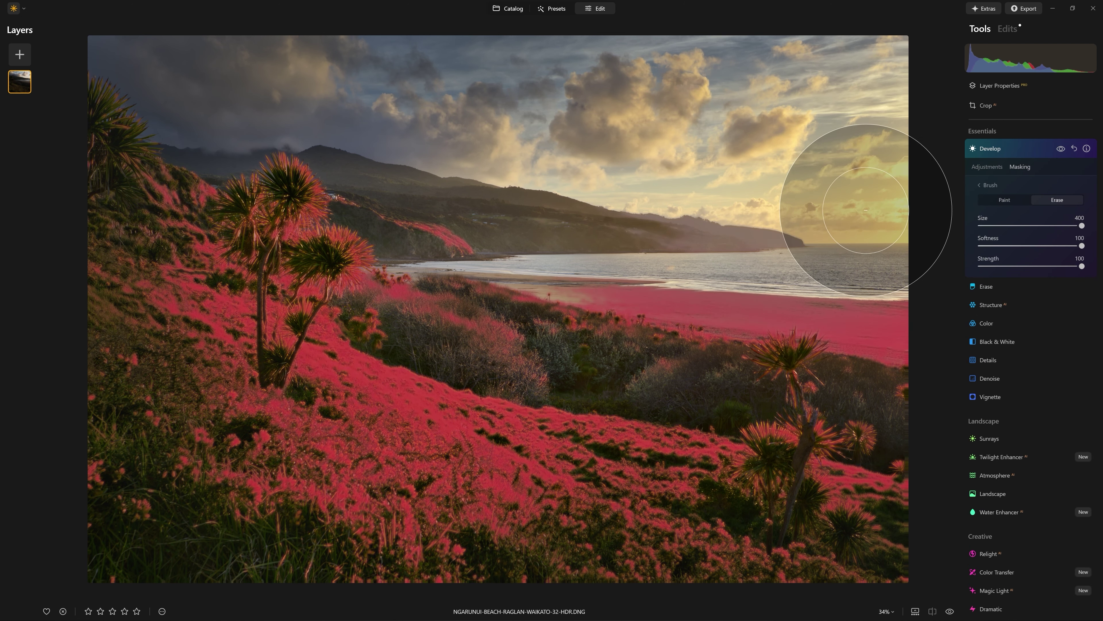
mouse_move(911, 278)
left_mouse_down()
mouse_move(371, 236)
mouse_move(266, 174)
mouse_move(99, 148)
left_mouse_up()
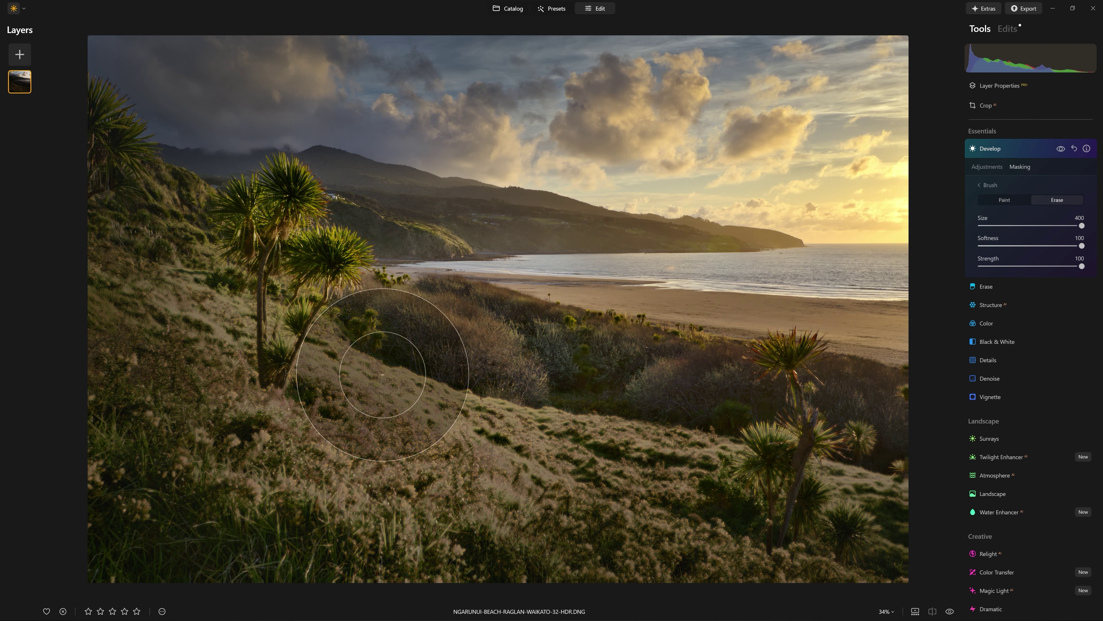
mouse_move(1081, 266)
left_mouse_down()
mouse_move(999, 266)
mouse_move(1011, 266)
left_mouse_up()
mouse_move(828, 463)
left_mouse_down()
mouse_move(851, 483)
mouse_move(794, 509)
mouse_move(140, 351)
mouse_move(65, 218)
mouse_move(505, 394)
mouse_move(394, 456)
mouse_move(850, 517)
mouse_move(463, 331)
mouse_move(844, 459)
left_mouse_up()
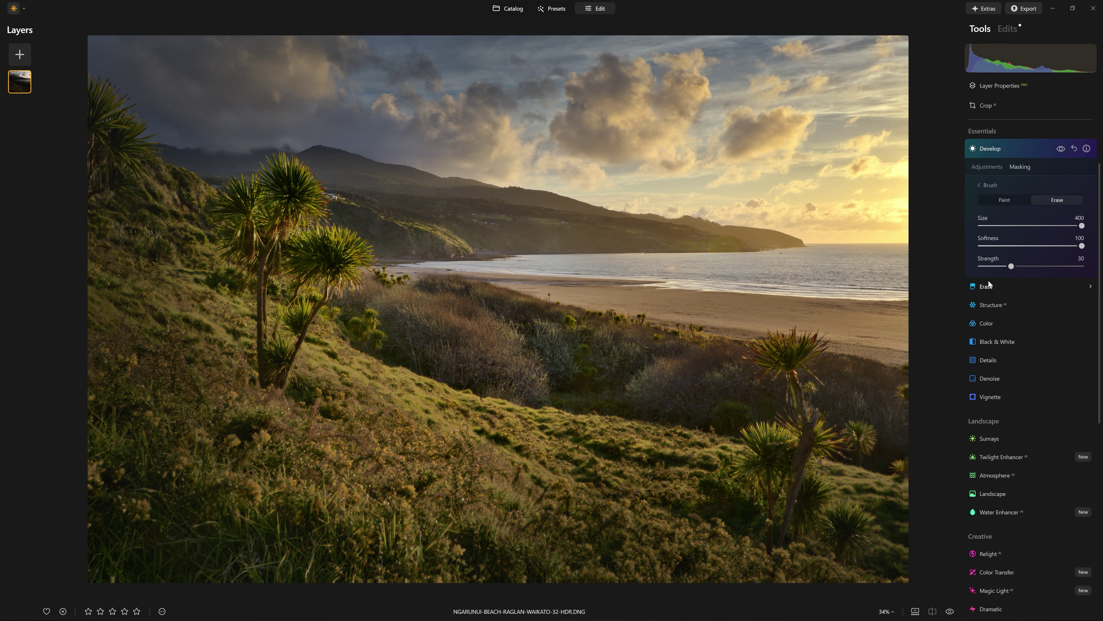
left_click(1060, 149)
left_click(1061, 149)
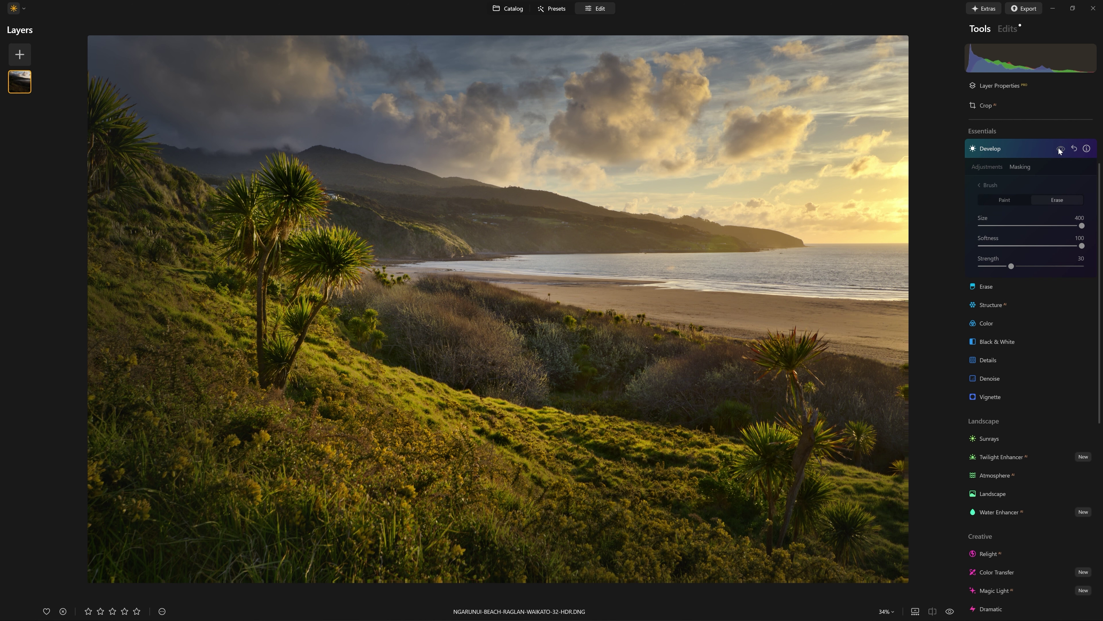
left_click(1060, 149)
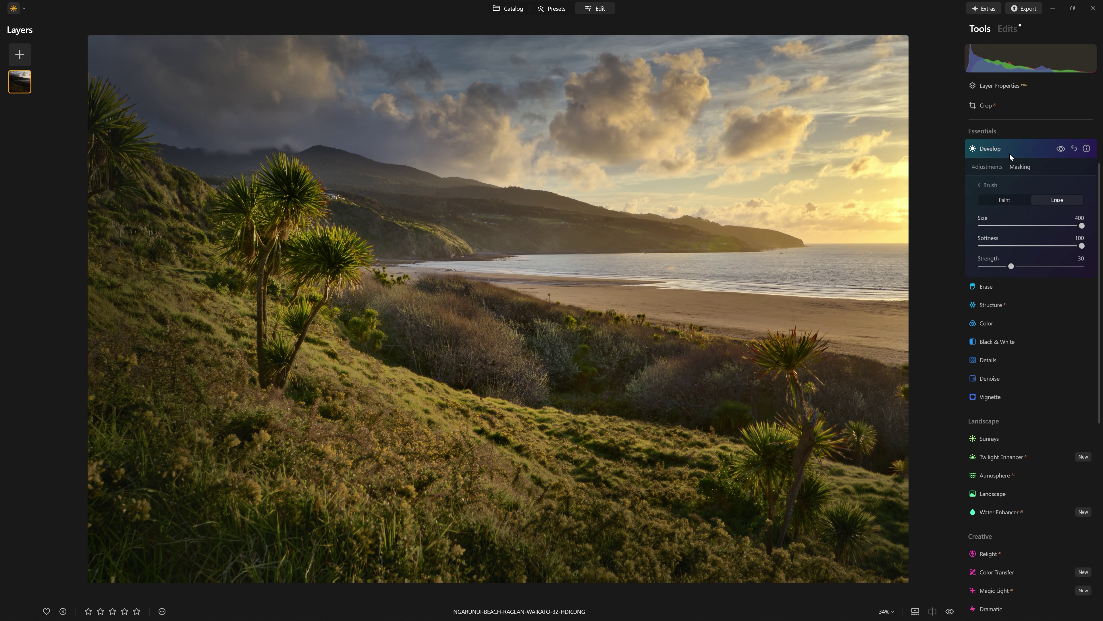
left_click(1017, 152)
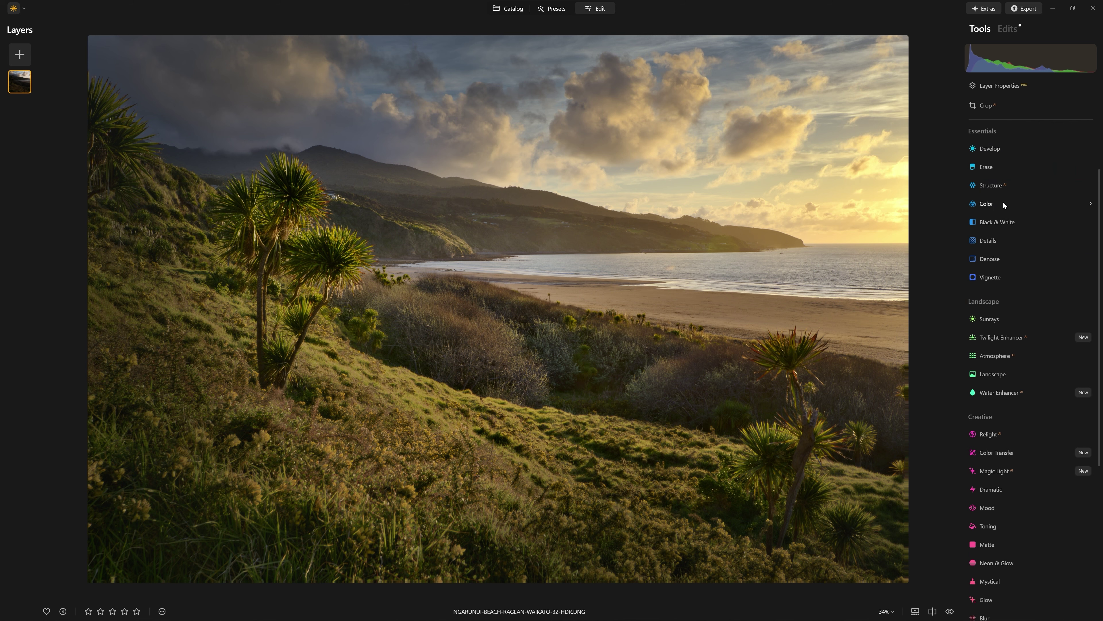
Step: In a new Color edit, set the HSL saturation to -23 for yellow, -50 for green and -22 for cyan
left_click(1002, 202)
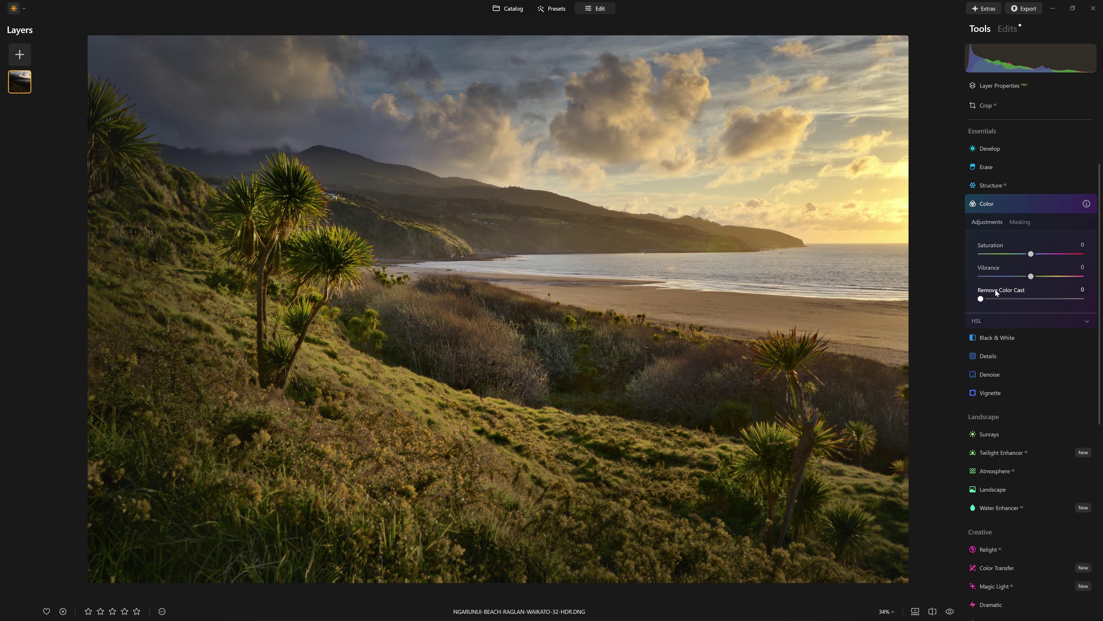
left_click(996, 320)
scroll(1030, 304, "down", 3)
left_click_drag(1031, 323, 1019, 346)
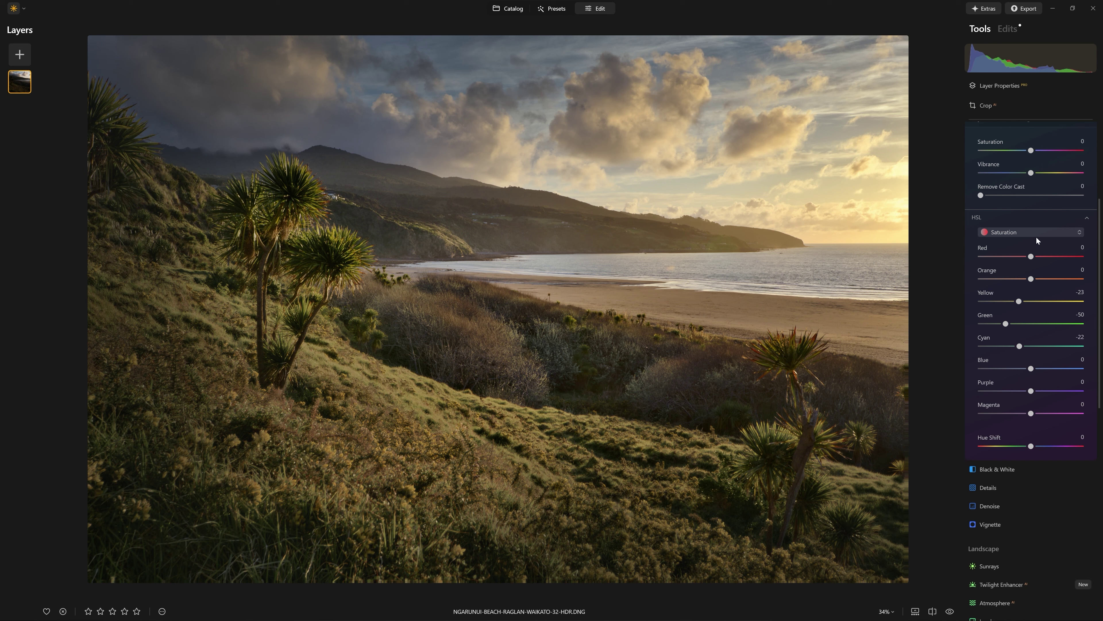
Step: Shift the HSL hue of the greens strongly towards yellow in the same Color edit
left_click(1033, 232)
left_click(1026, 248)
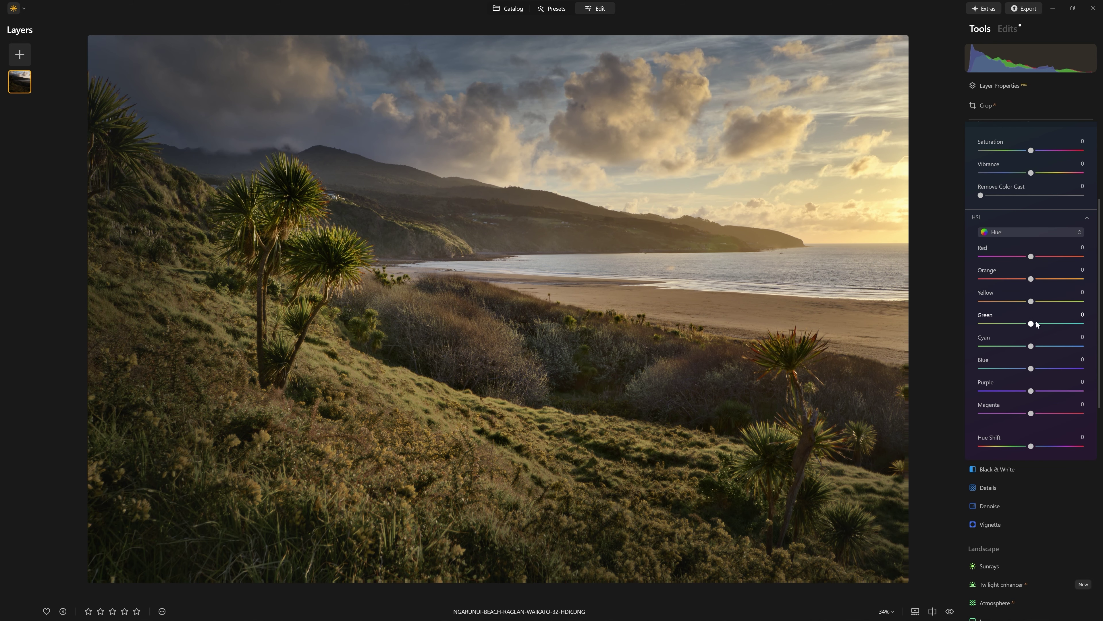
left_click_drag(1031, 324, 999, 324)
Step: Compare the photo with the Color edit on and off in the list of applied edits
left_click(1007, 29)
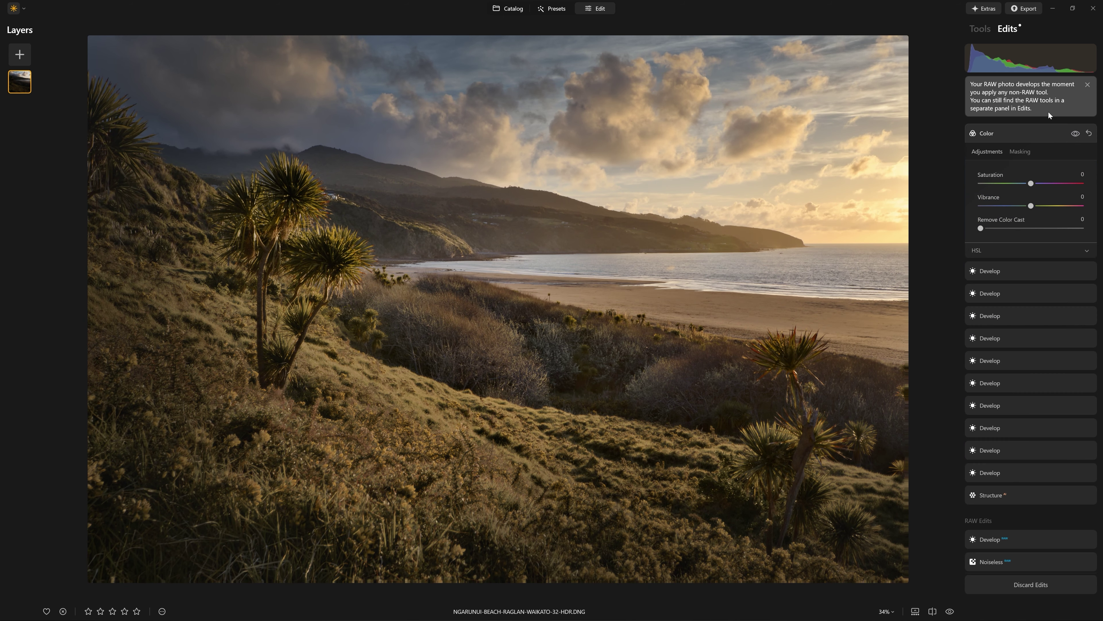
left_click(1077, 134)
left_click(1076, 134)
left_click(1075, 134)
left_click(1009, 135)
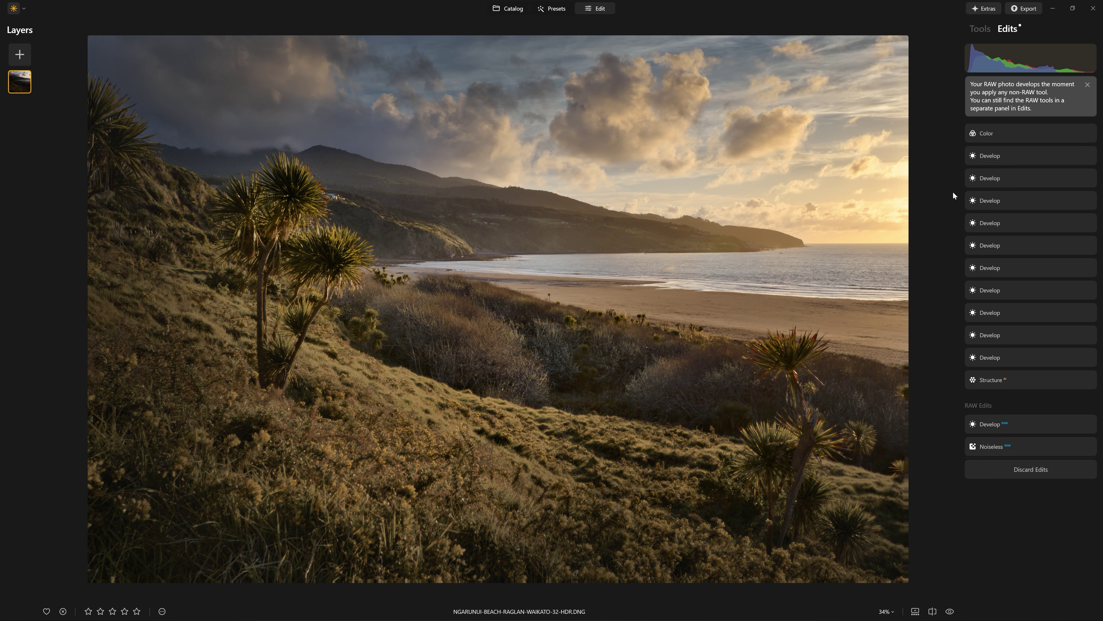
Step: Add contrast in a new Develop edit by slightly lowering the shadows and raising the highlights on the master curve
left_click(985, 33)
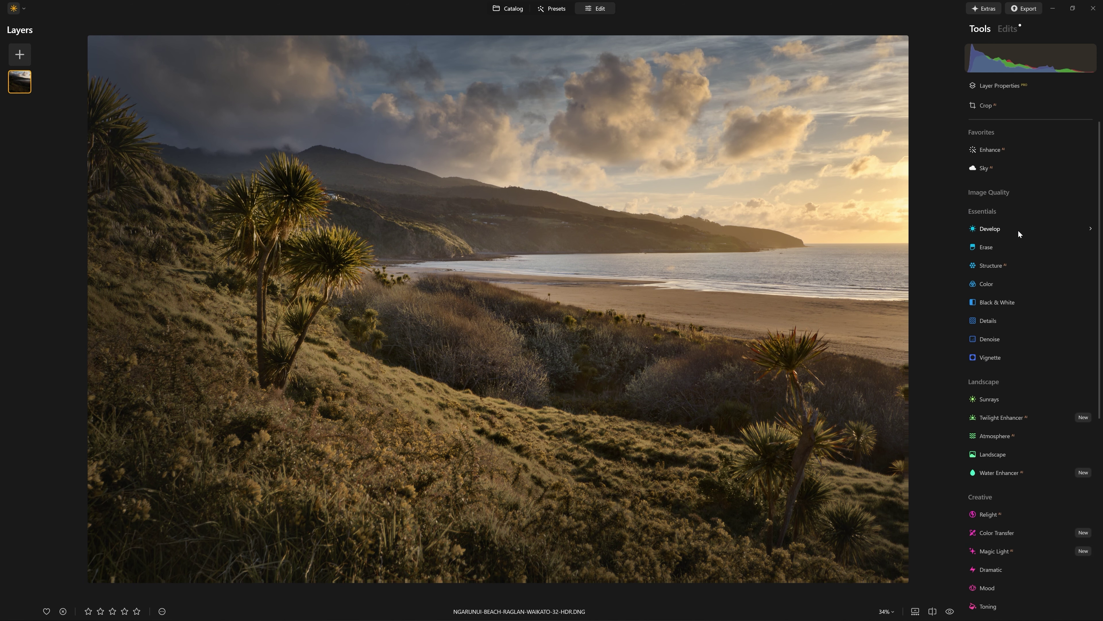
left_click(1019, 229)
left_click(998, 423)
left_click_drag(1035, 385, 1052, 362)
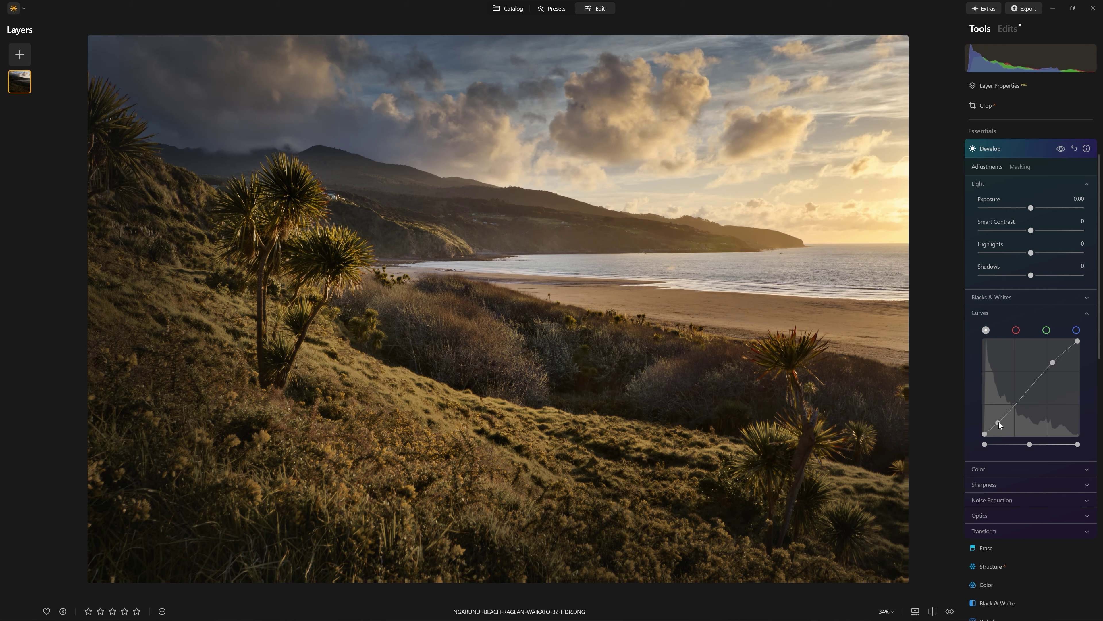
left_click(1015, 148)
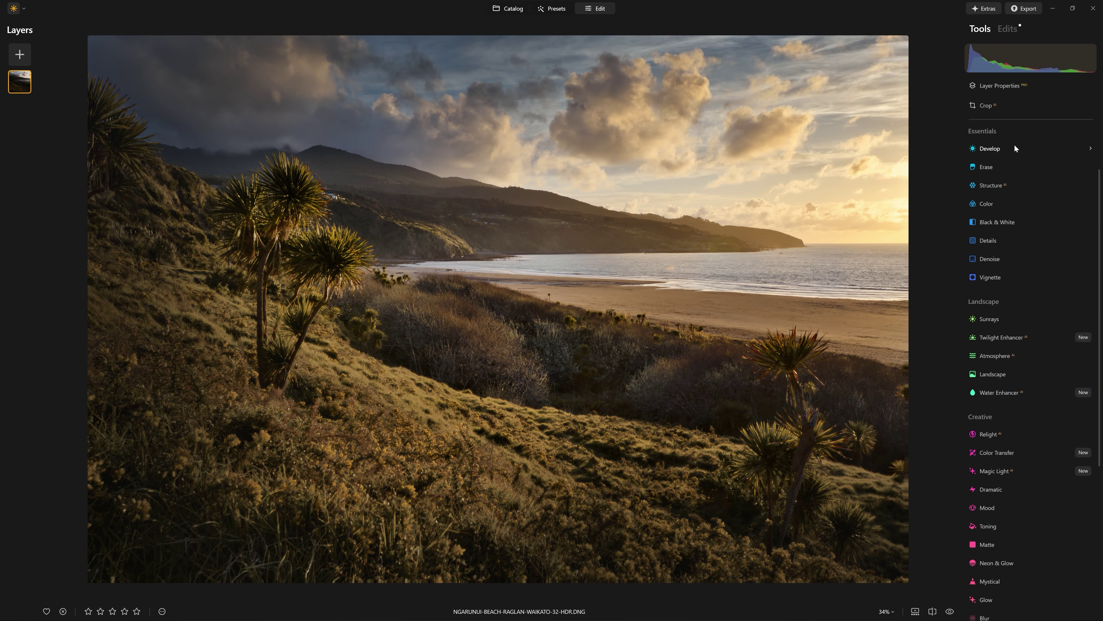
Step: In another Develop edit, slightly lift the master curve's black endpoint, add shadow and midtone points, and compare on and off
left_click(999, 153)
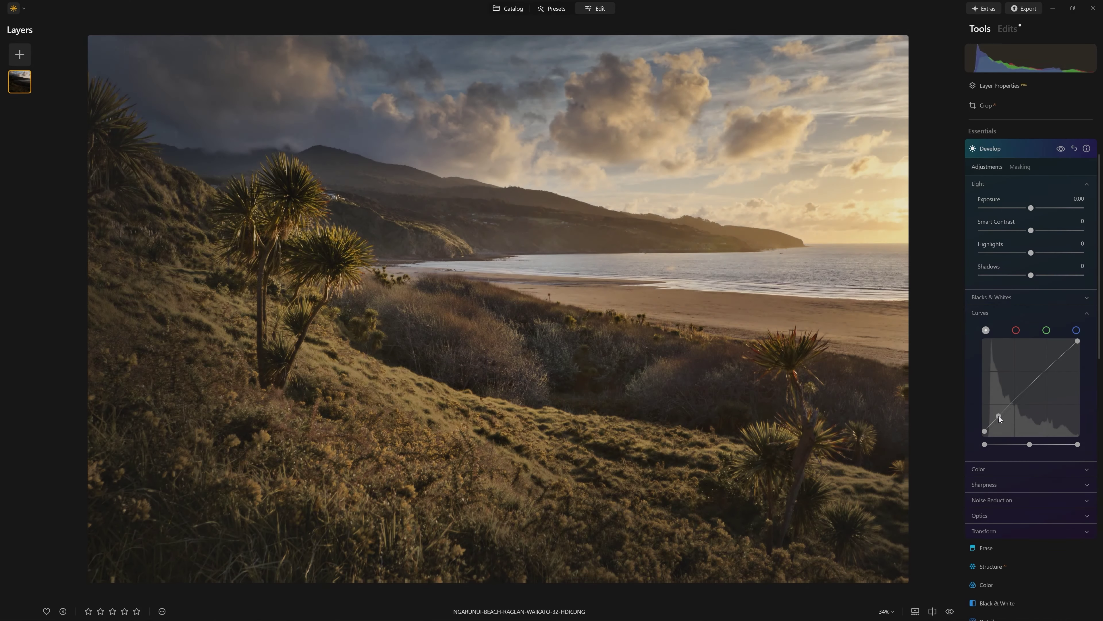
left_click_drag(992, 423, 1023, 393)
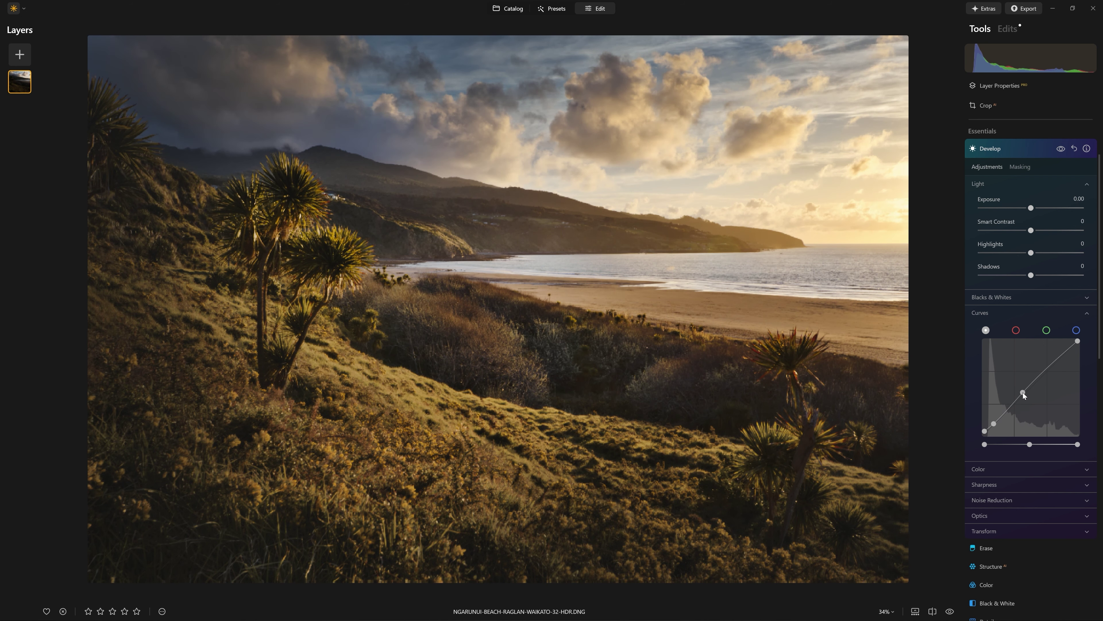
scroll(1030, 370, "up", 3)
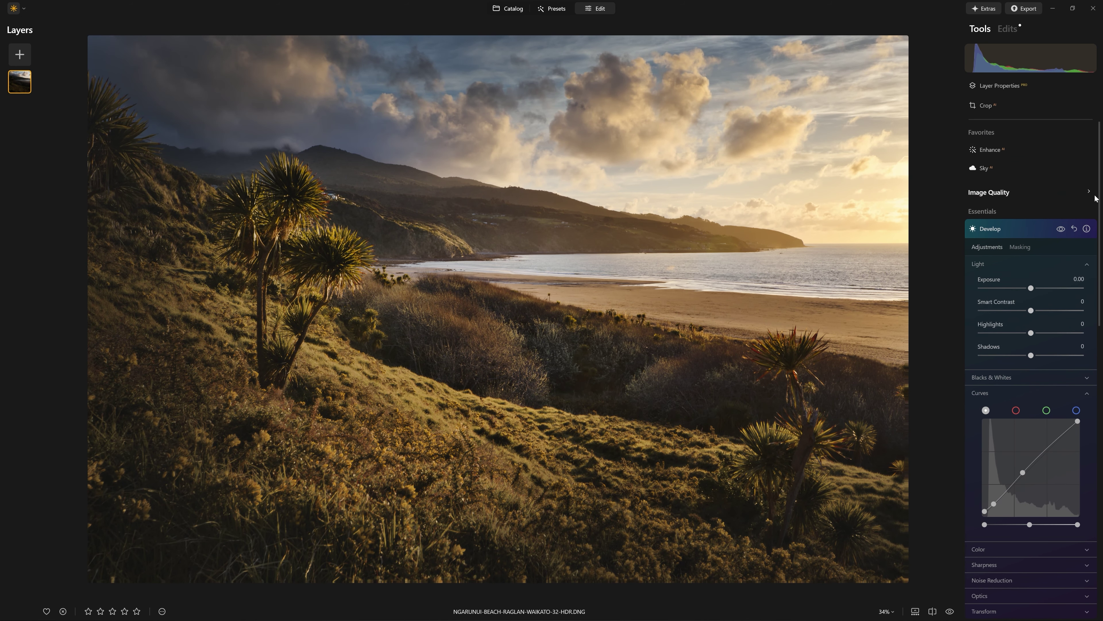
left_click(1061, 229)
left_click(1061, 228)
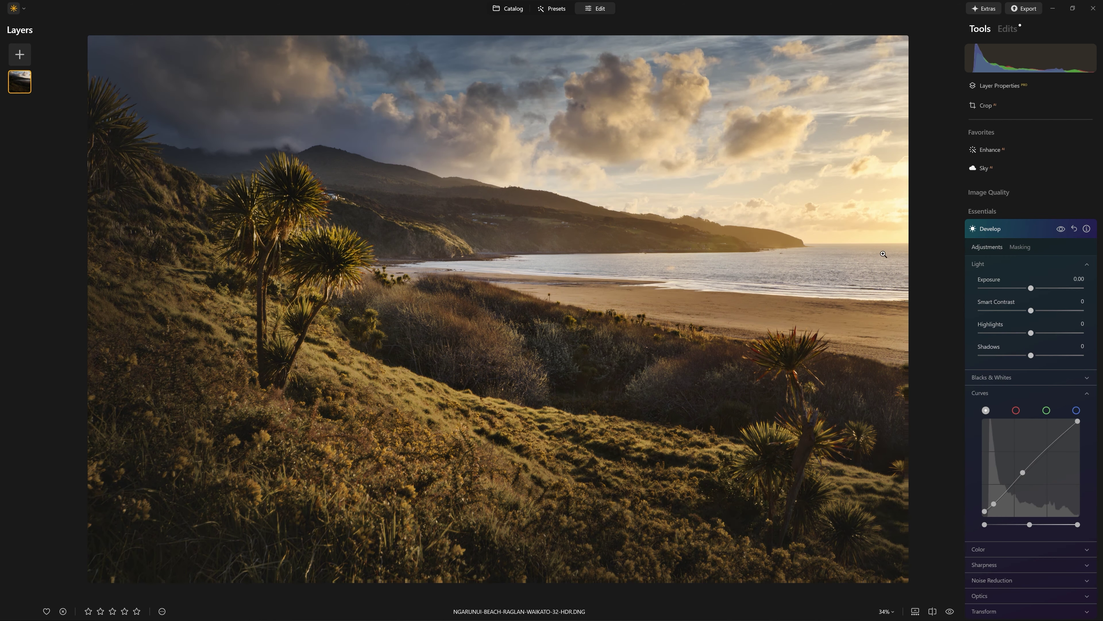
Step: Pull the master curve's midtone point down towards the shadow point, and compare the edit on and off
scroll(1004, 426, "down", 3)
left_click_drag(1023, 369, 994, 400)
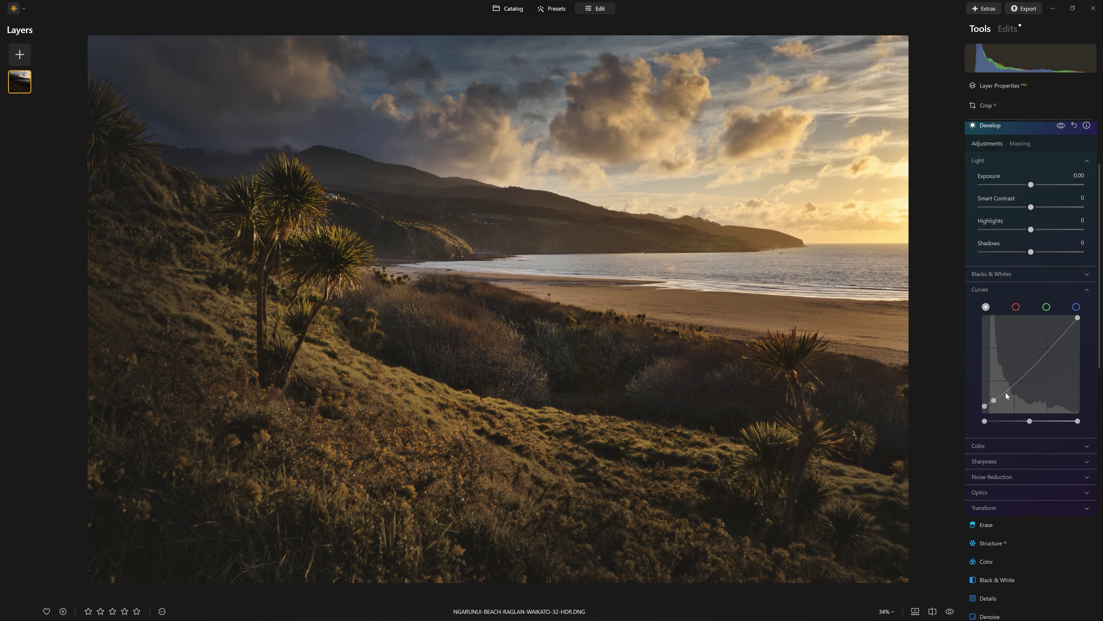
scroll(1038, 321, "up", 2)
left_click(1064, 176)
left_click(1064, 176)
left_click(1061, 177)
left_click(1061, 177)
Step: Paint the edit over the hillside around the large palms with brush size 400, softness 100 and strength 30, then check and close it
left_click(1020, 195)
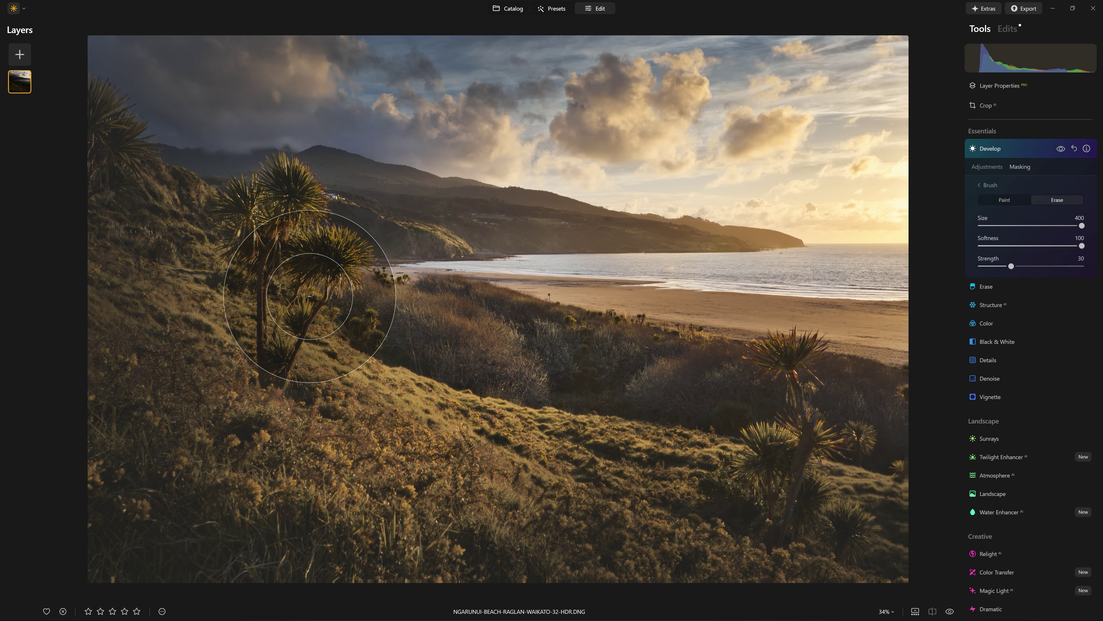
left_click(1008, 200)
mouse_move(336, 354)
left_mouse_down()
mouse_move(707, 399)
mouse_move(633, 214)
mouse_move(781, 177)
mouse_move(834, 277)
mouse_move(321, 186)
mouse_move(850, 52)
mouse_move(292, 181)
mouse_move(308, 308)
left_mouse_up()
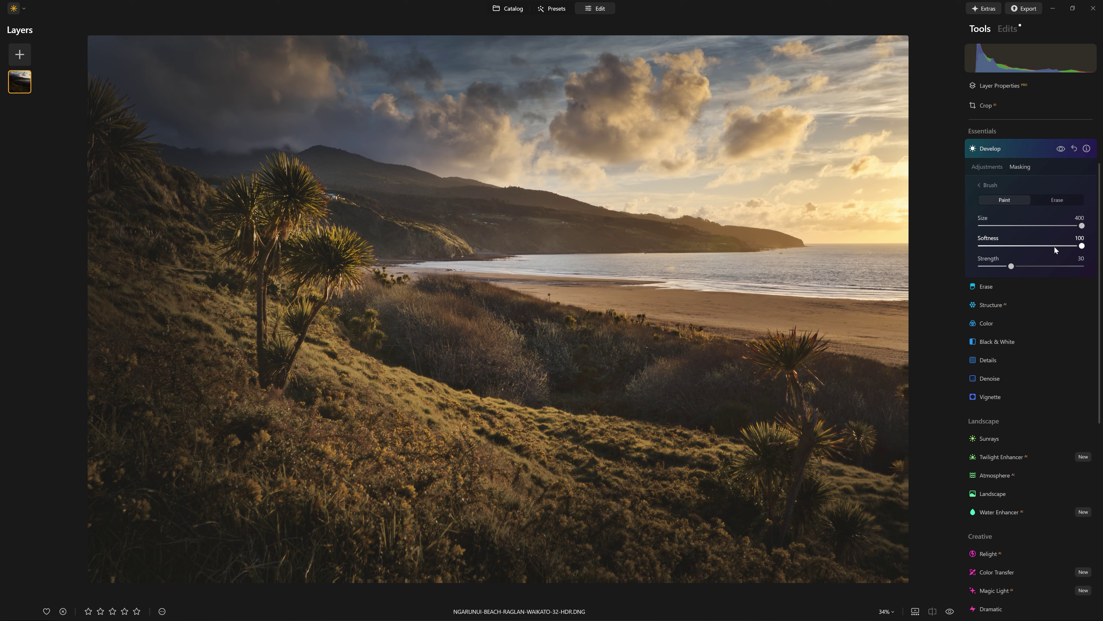
left_click(1061, 148)
left_click(1061, 148)
left_click(1061, 149)
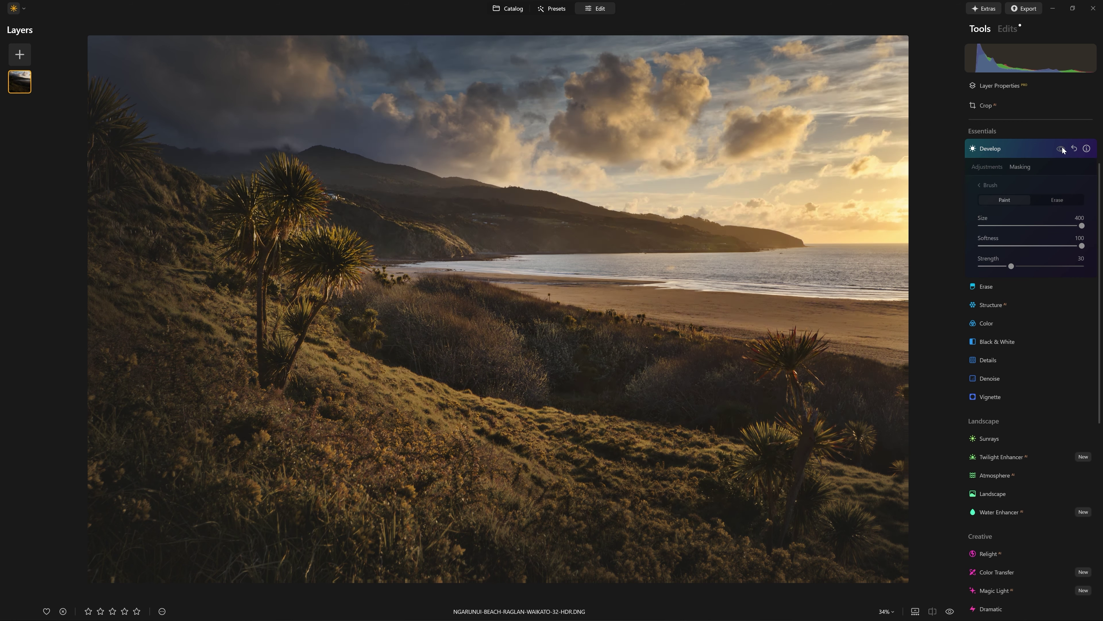
left_click(995, 150)
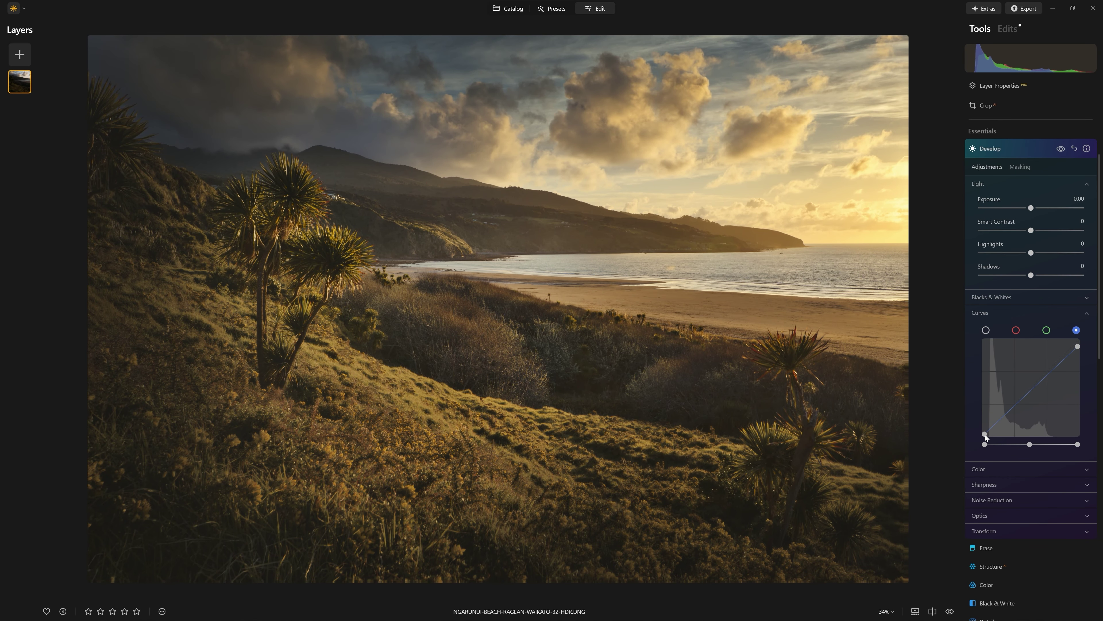
Step: Lift the blue curve's black endpoint and slightly raise the red curve's midtones in the Develop edit, and compare it on and off
left_click_drag(986, 436, 981, 431)
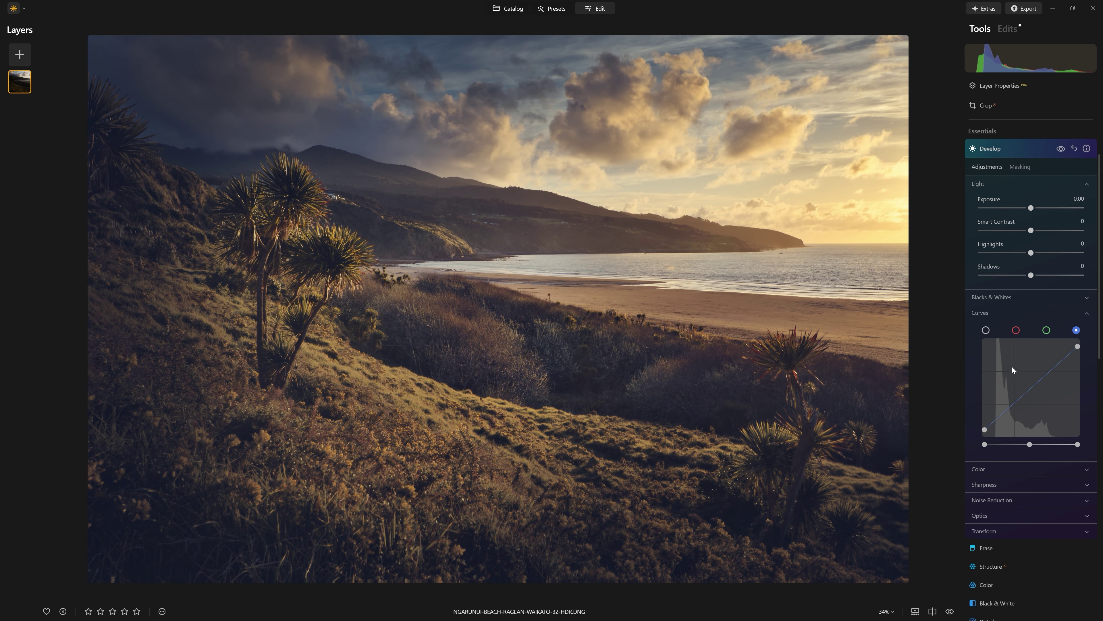
left_click(1016, 330)
mouse_move(1027, 388)
left_mouse_down()
mouse_move(1013, 367)
mouse_move(1034, 383)
left_mouse_up()
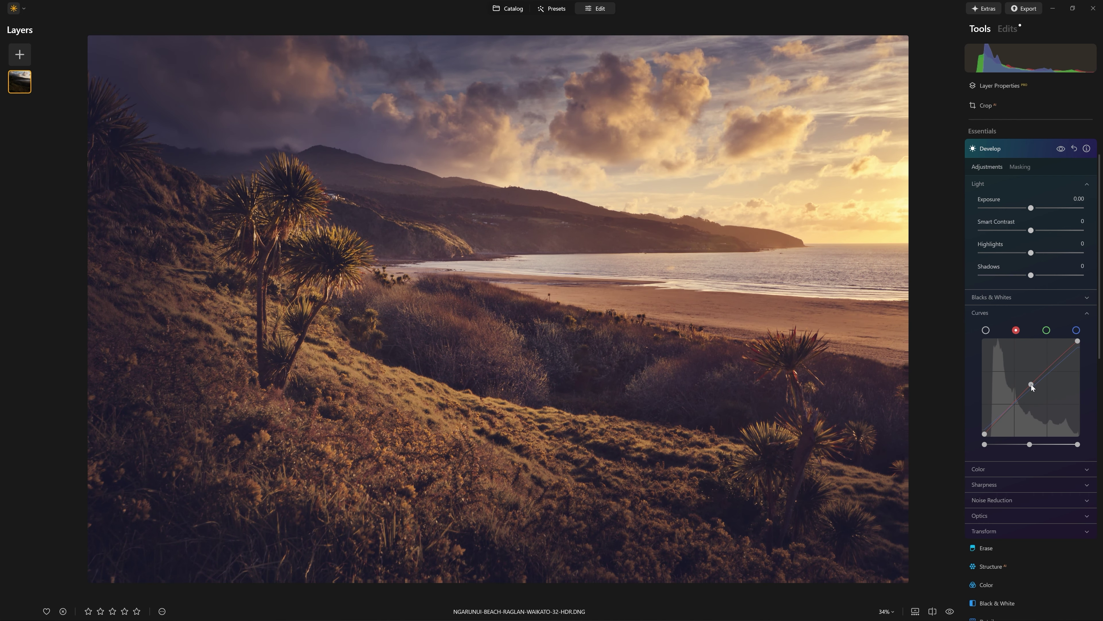
left_click(1061, 149)
left_click(1060, 149)
left_click(1061, 149)
left_click(1060, 150)
left_click(1060, 150)
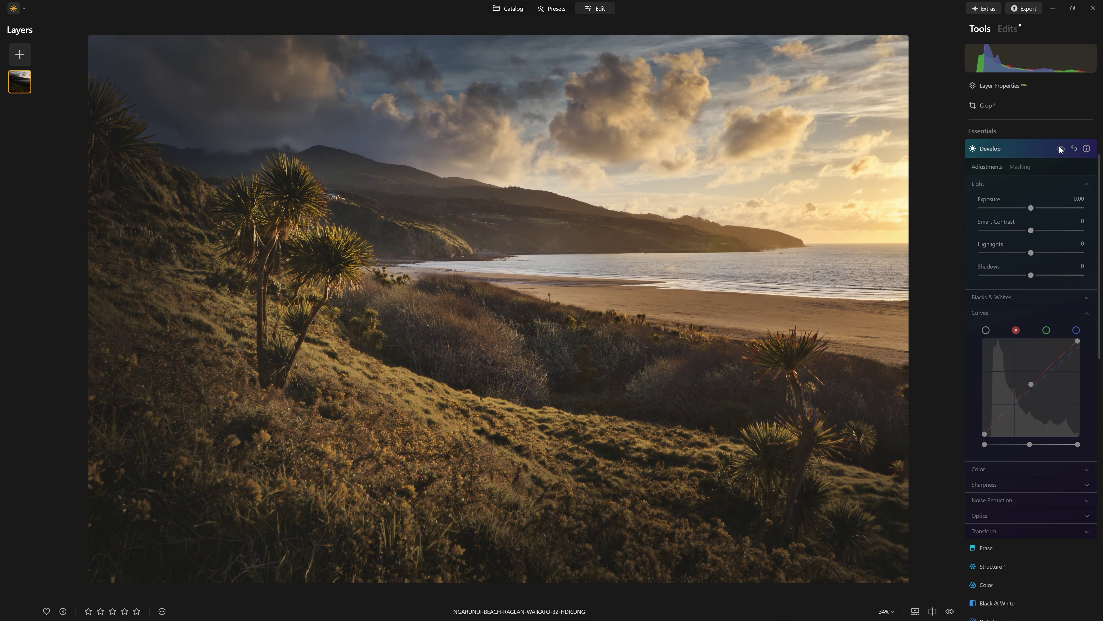
left_click(1060, 149)
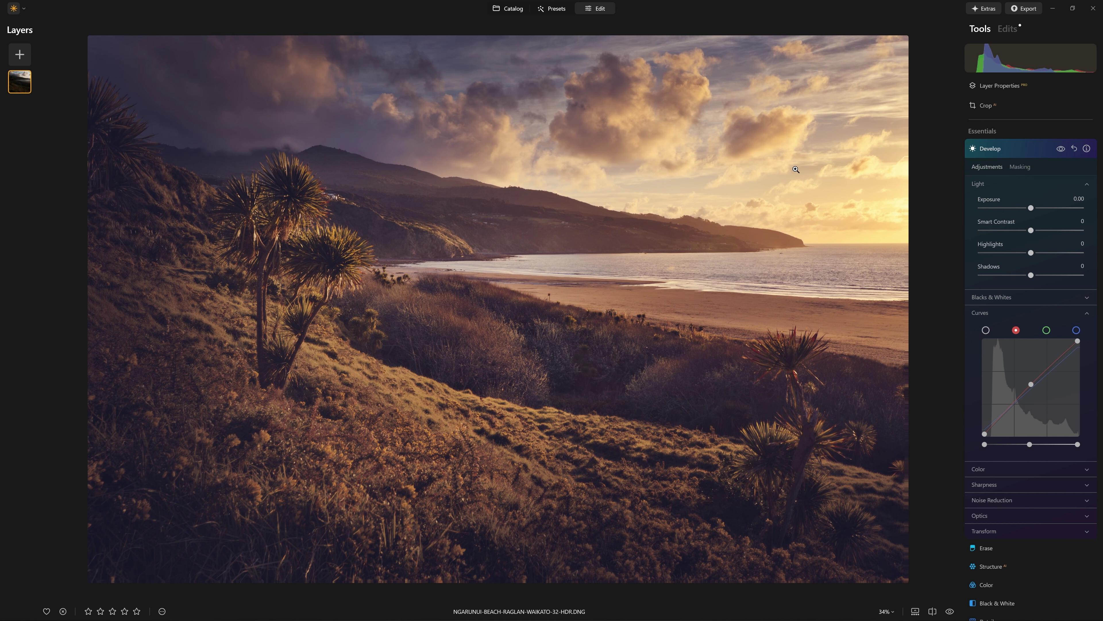
Step: Paint the edit across the photo with brush size 400, softness 0 and strength 60, and compare it on and off
left_click(1020, 169)
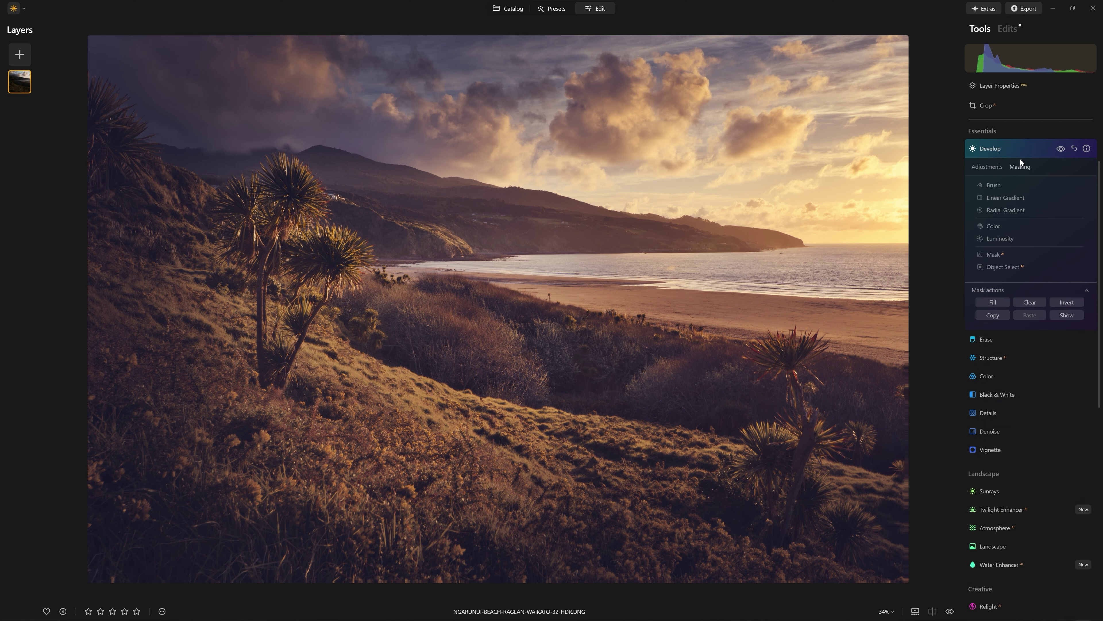
left_click(995, 186)
left_click(981, 246)
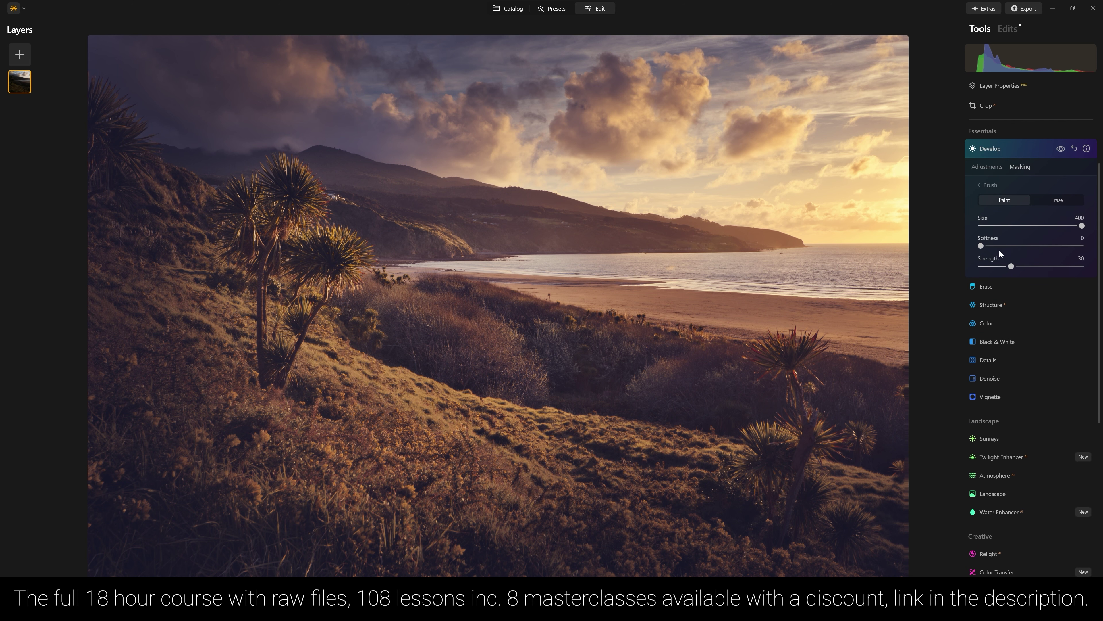
left_click_drag(1015, 265, 1043, 268)
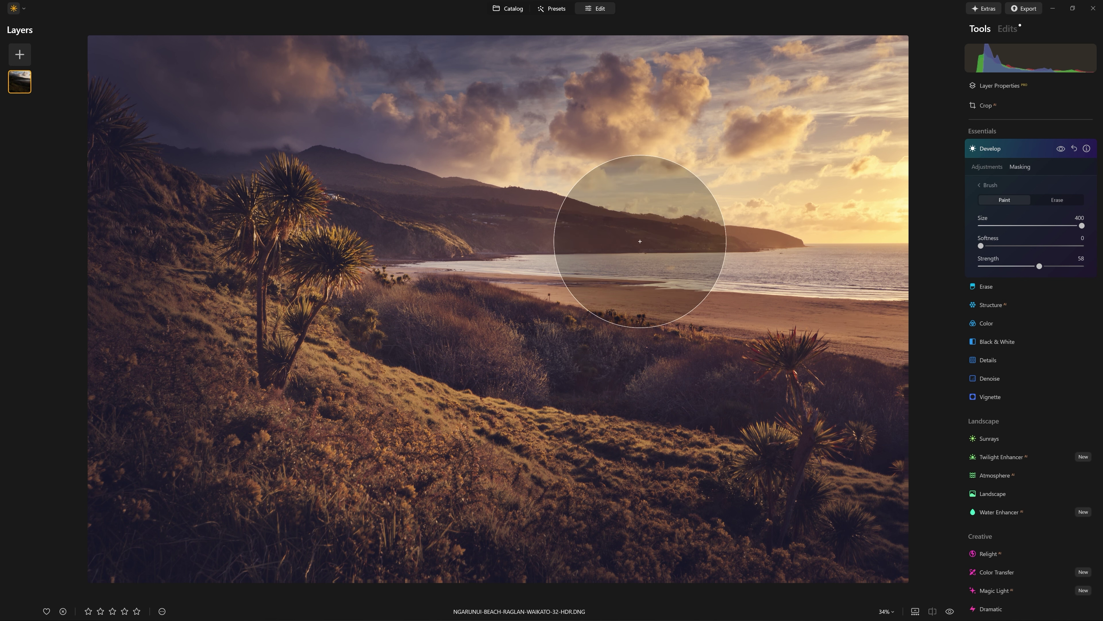
left_click_drag(1039, 267, 1040, 266)
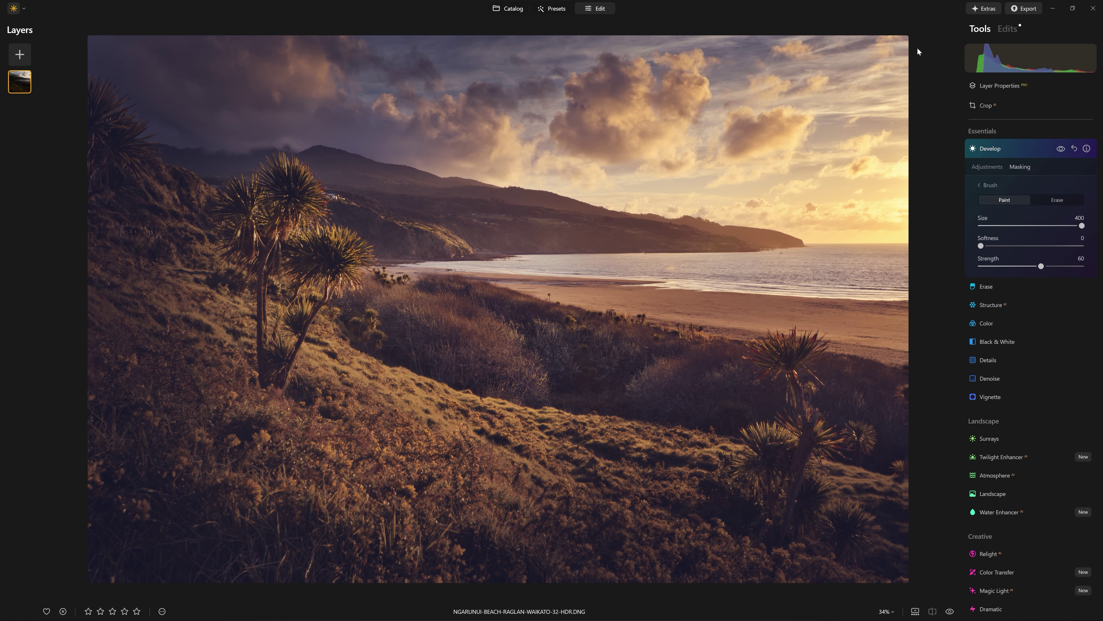
mouse_move(905, 58)
left_mouse_down()
mouse_move(775, 74)
mouse_move(271, 74)
mouse_move(54, 118)
mouse_move(478, 156)
left_mouse_up()
mouse_move(840, 141)
left_mouse_down()
mouse_move(401, 217)
mouse_move(207, 340)
mouse_move(828, 475)
mouse_move(97, 506)
mouse_move(837, 529)
left_mouse_up()
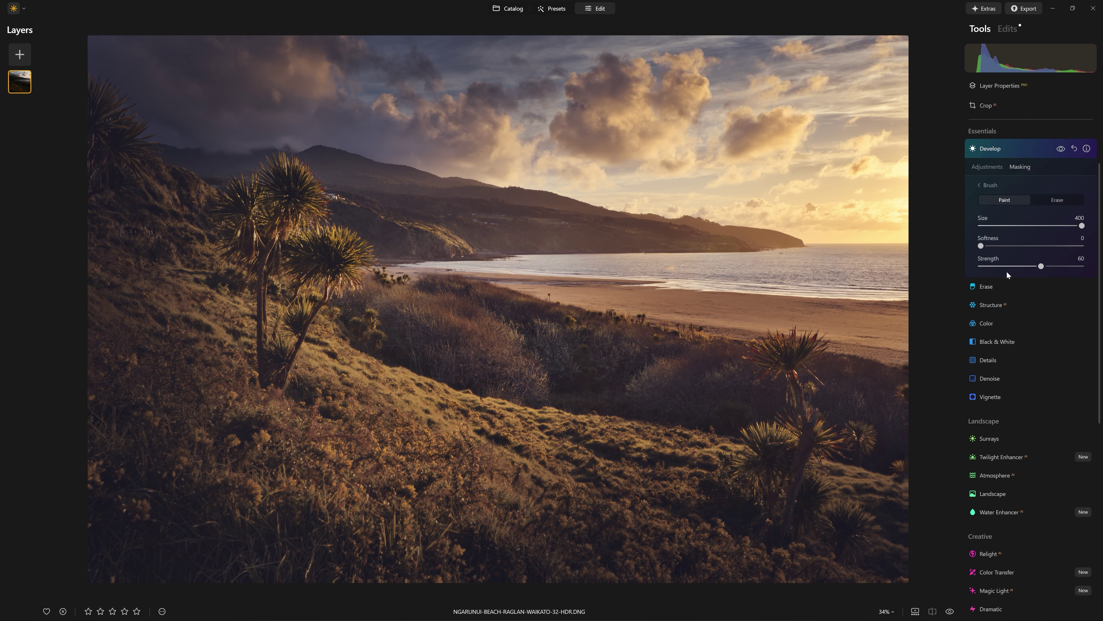
left_click(1061, 149)
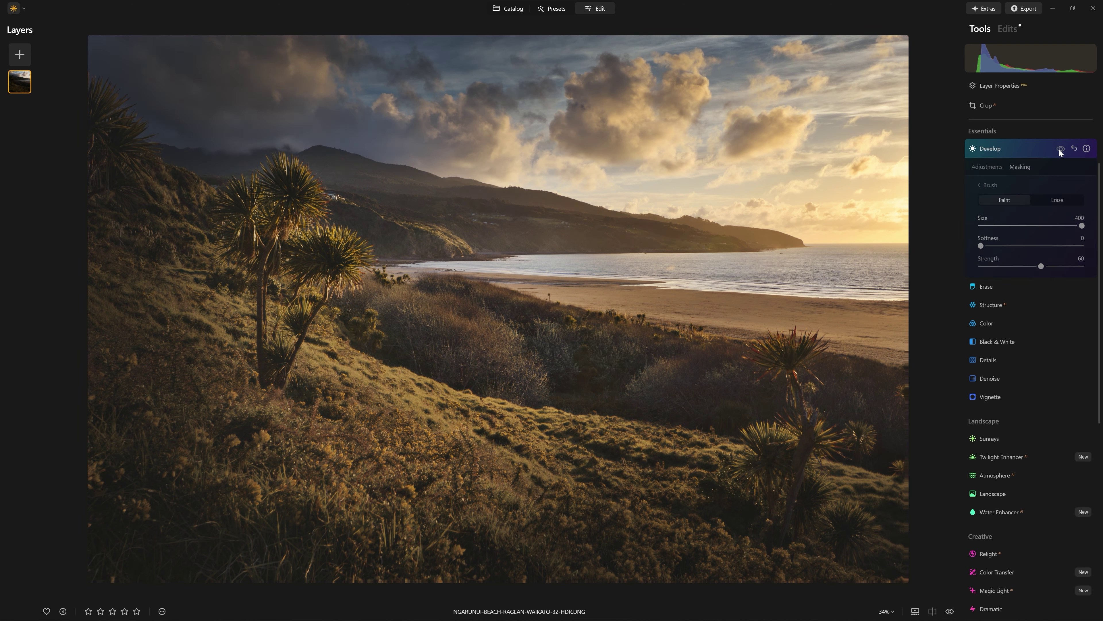
left_click(1060, 150)
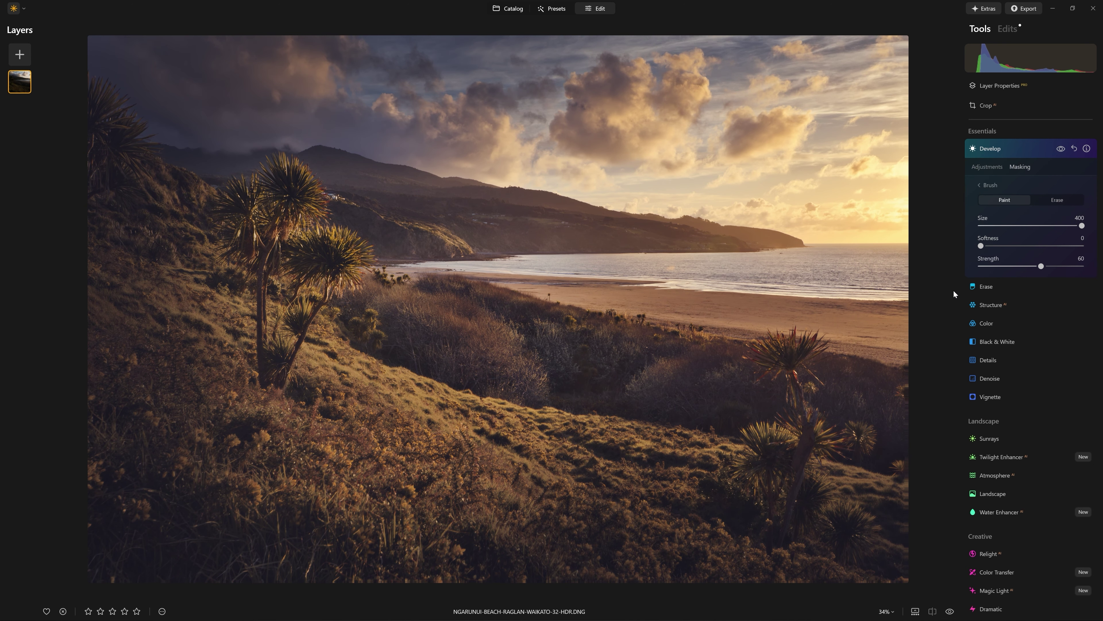
Step: Compare the fully edited photo with the unedited original several times
key("backslash")
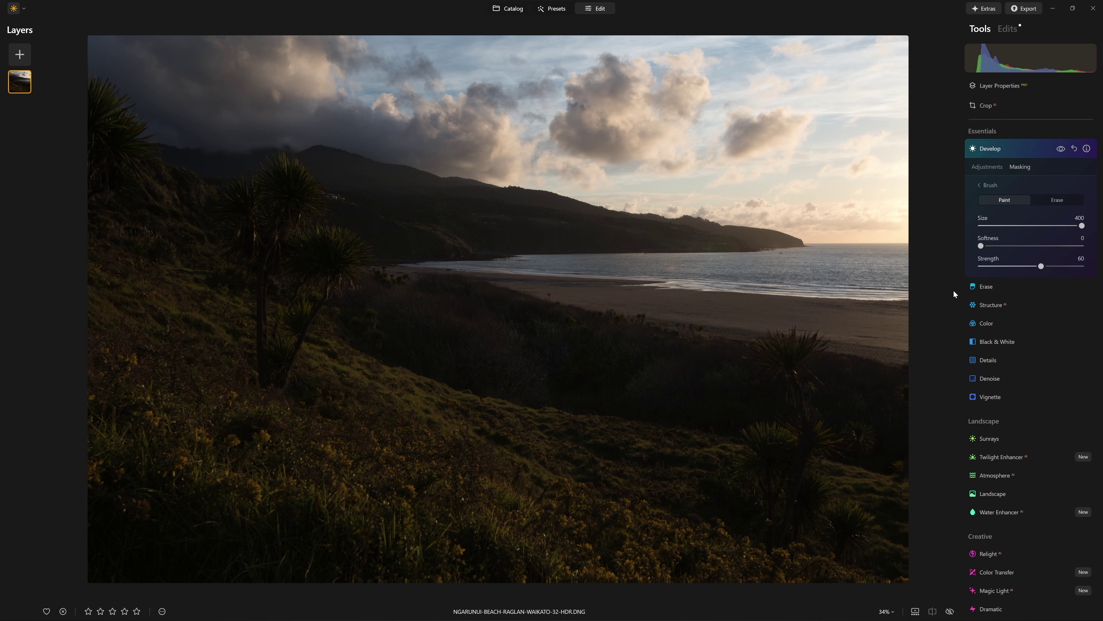
key("backslash")
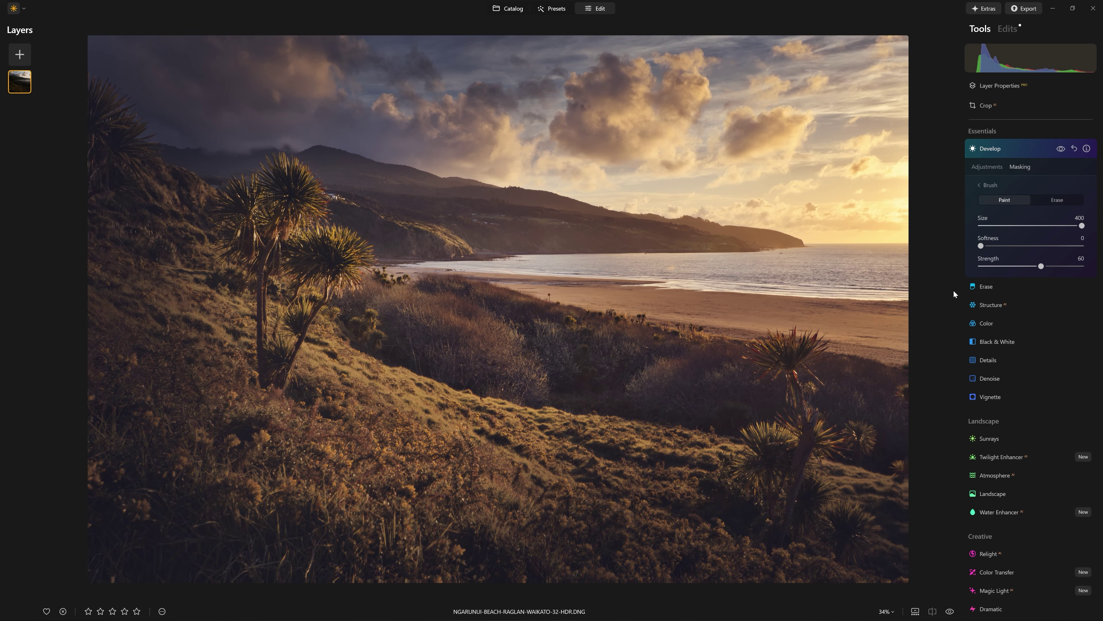
key("backslash")
key("backslash")
key("backslash")
key("backslash")
Step: Review the list of applied edits with the first Develop edit collapsed, and compare the photo with the original again
left_click(1004, 33)
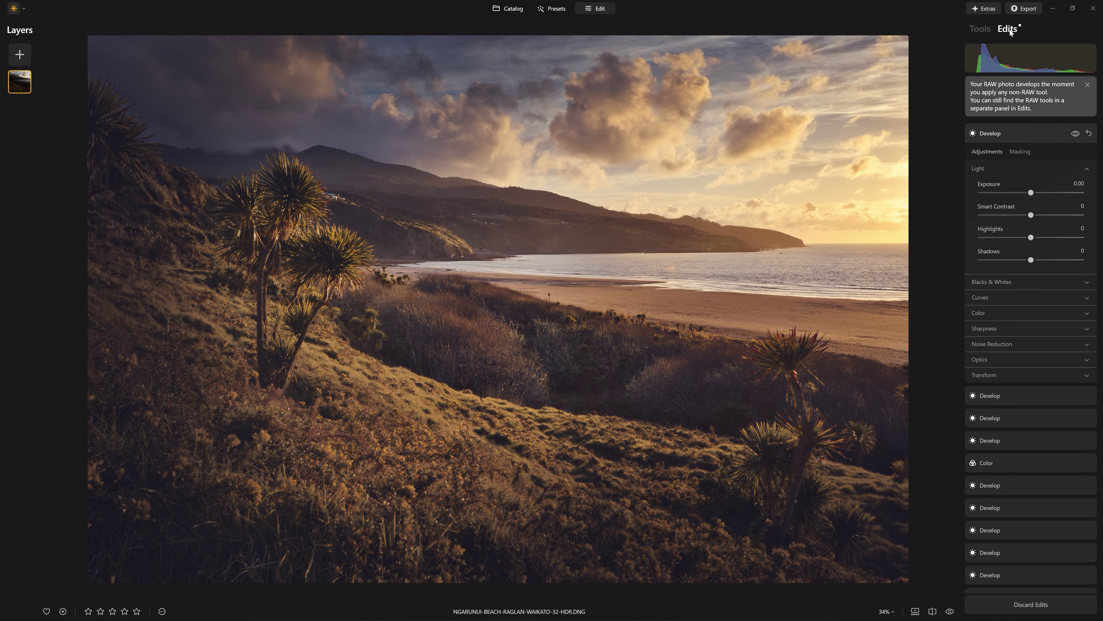
left_click(1021, 131)
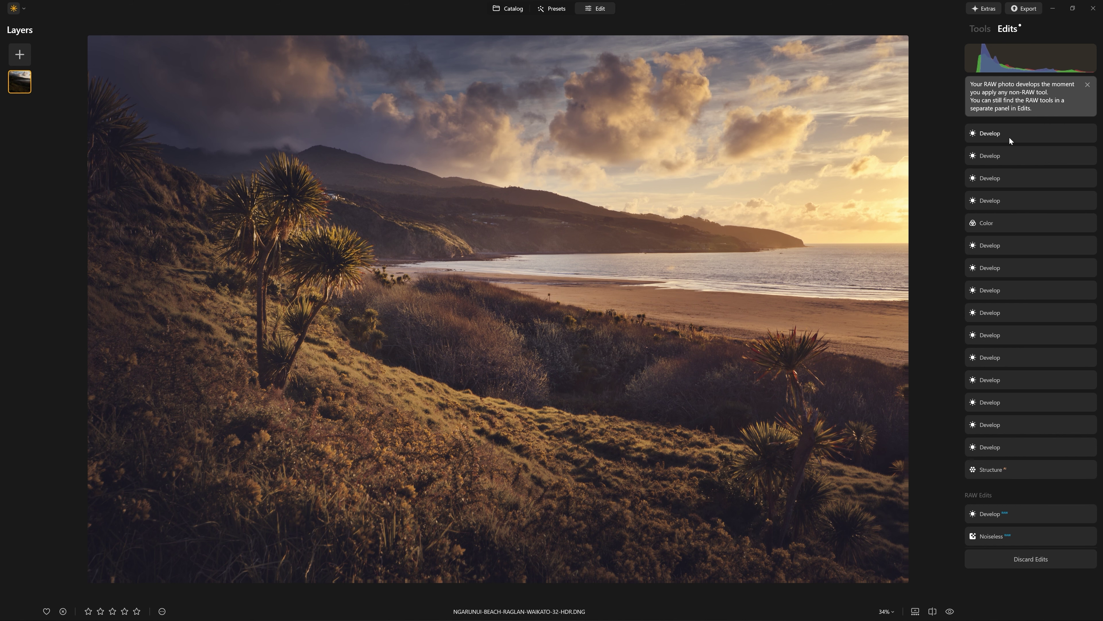
key("backslash")
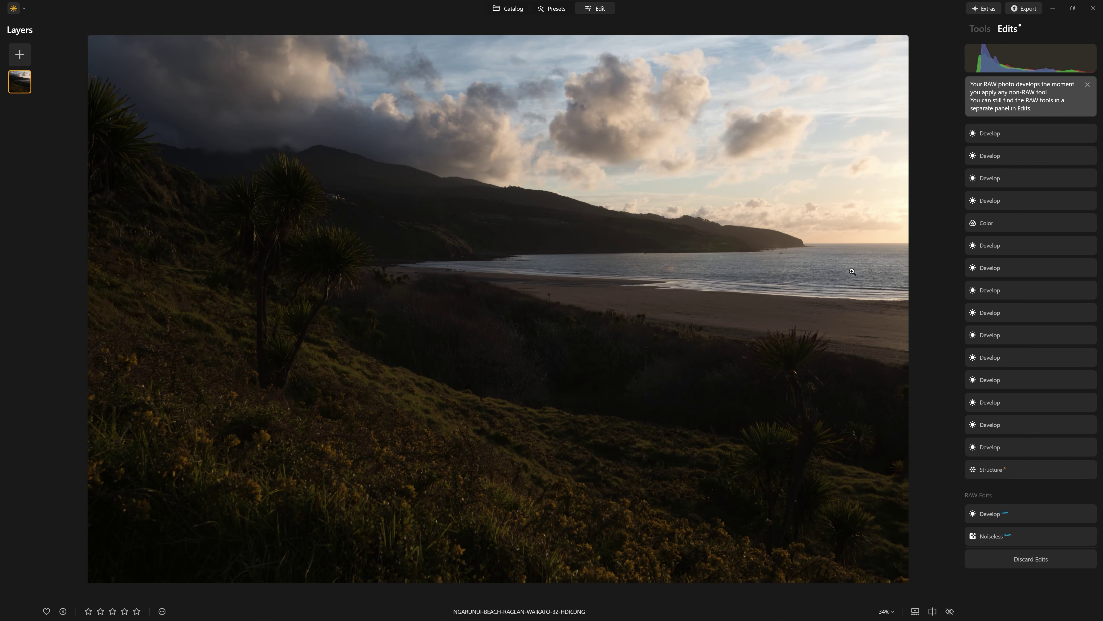
key("backslash")
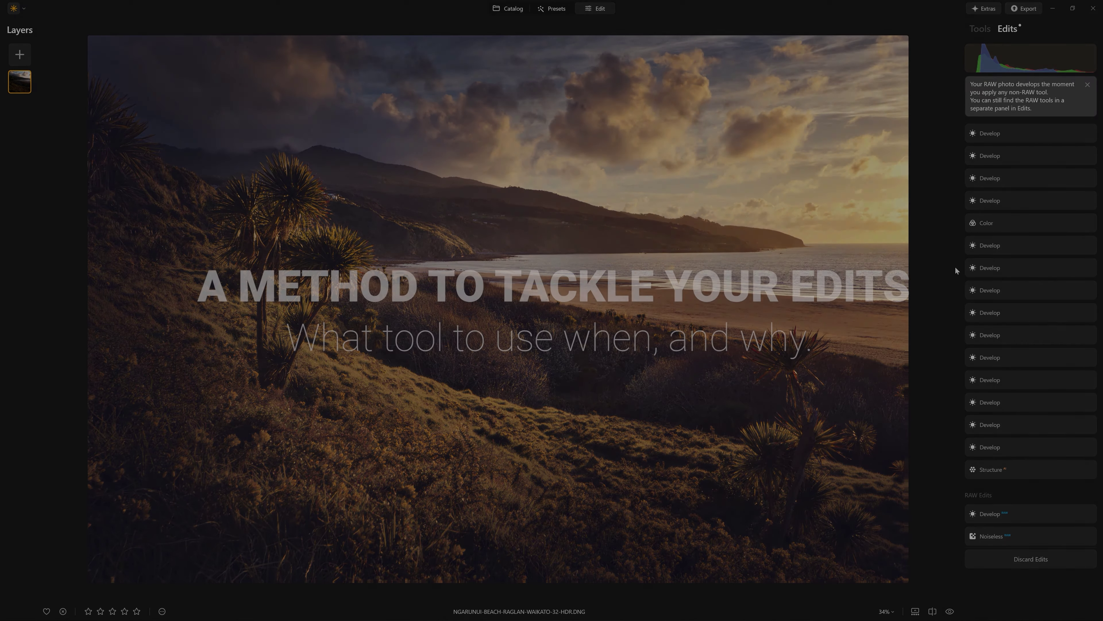